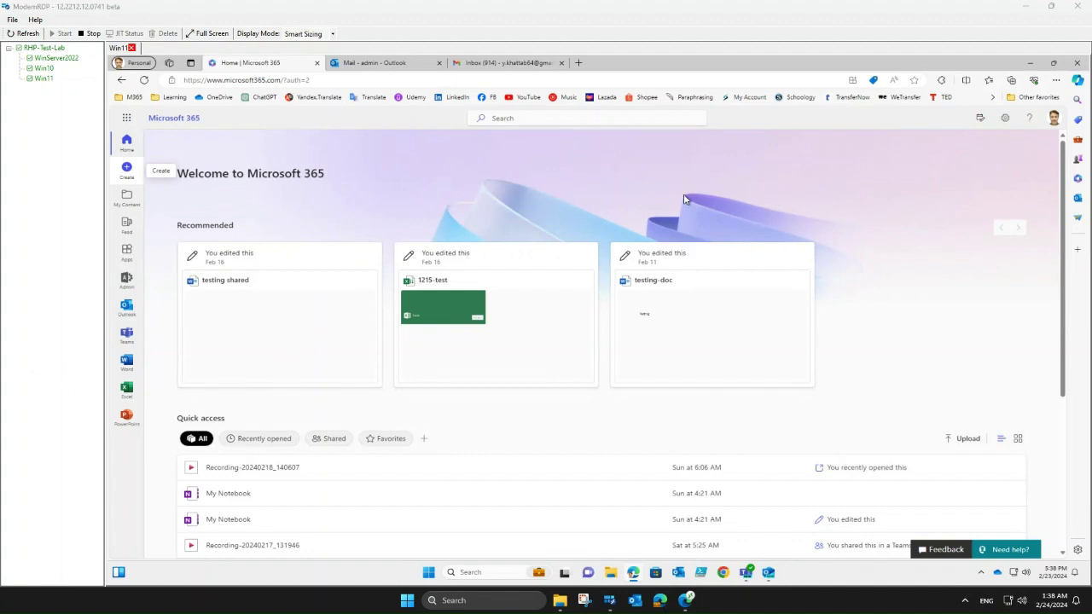
- Go from the app launcher to Admin > Users > Active users and open the admin account's details
click(1055, 120)
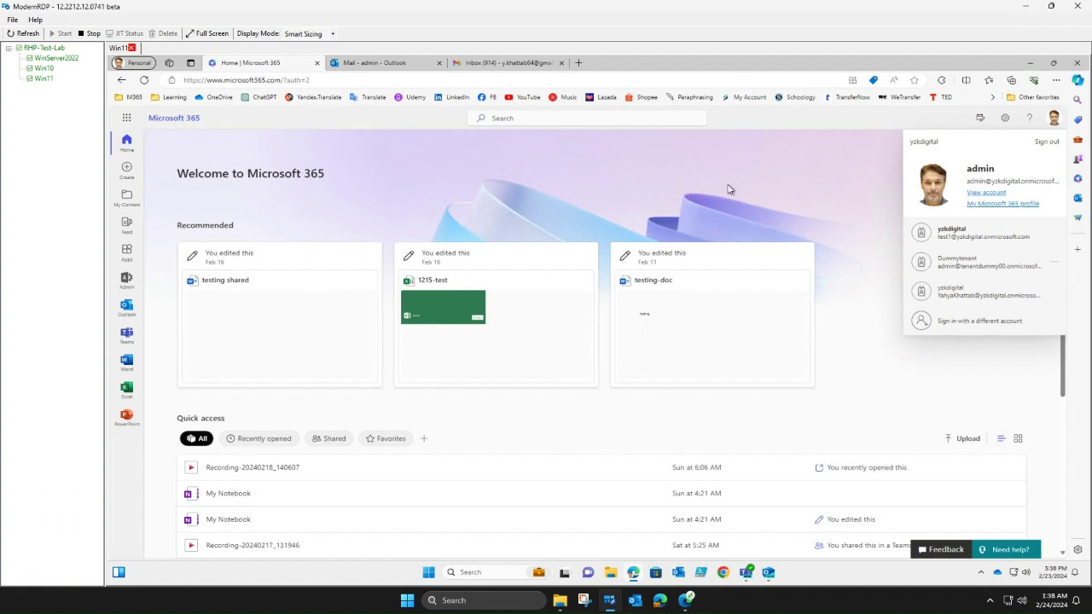
click(126, 121)
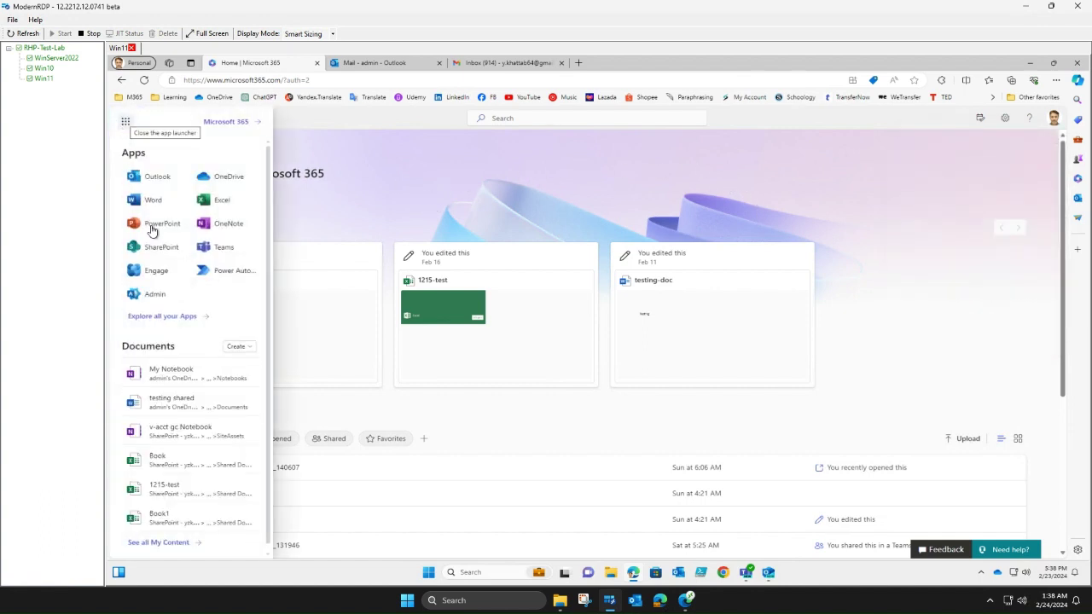
click(150, 295)
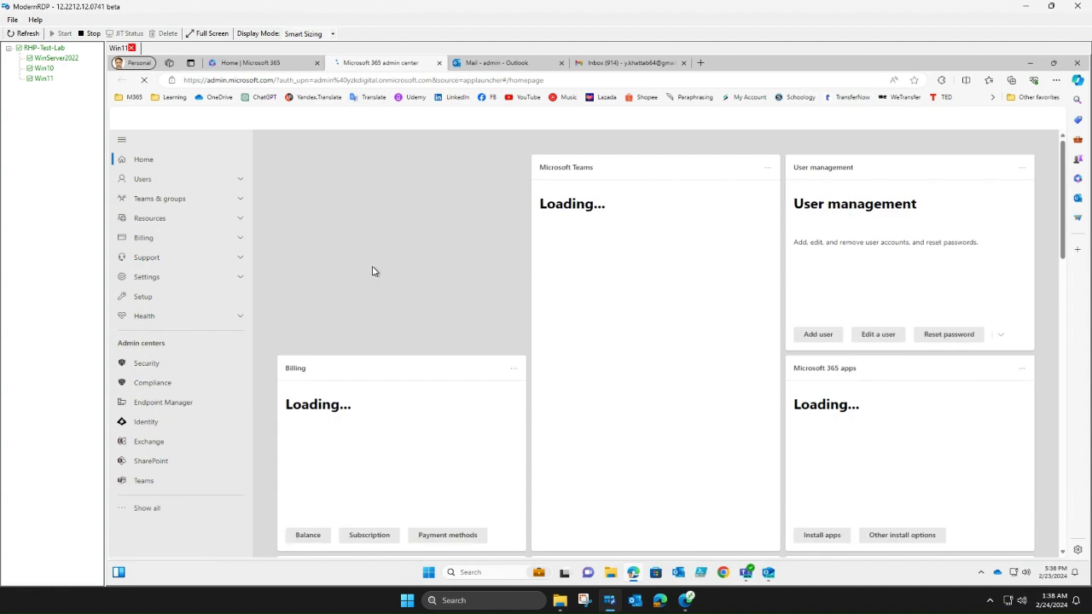
click(122, 141)
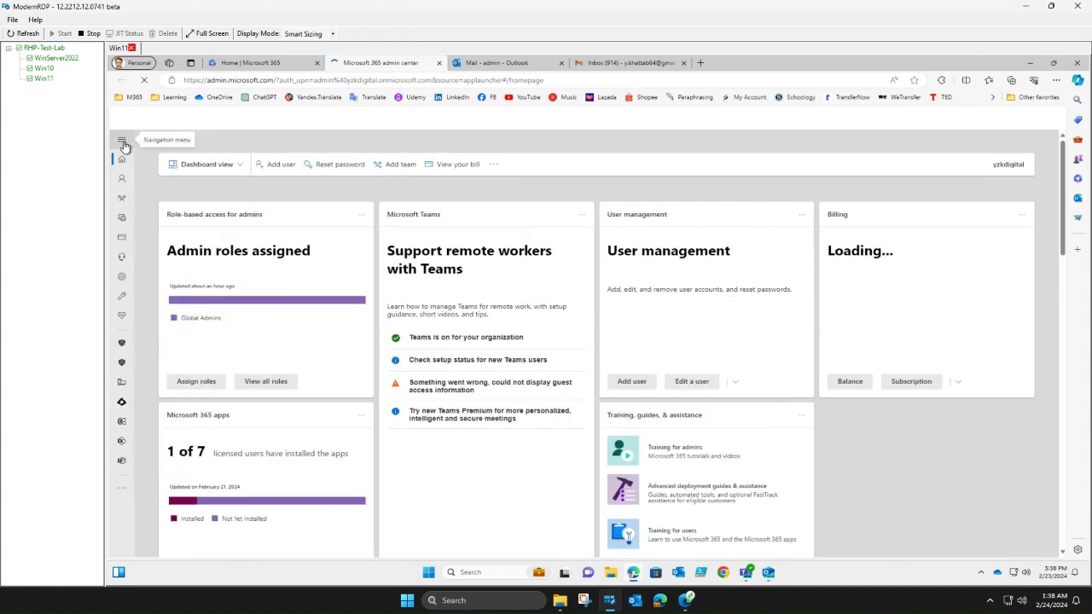
click(125, 146)
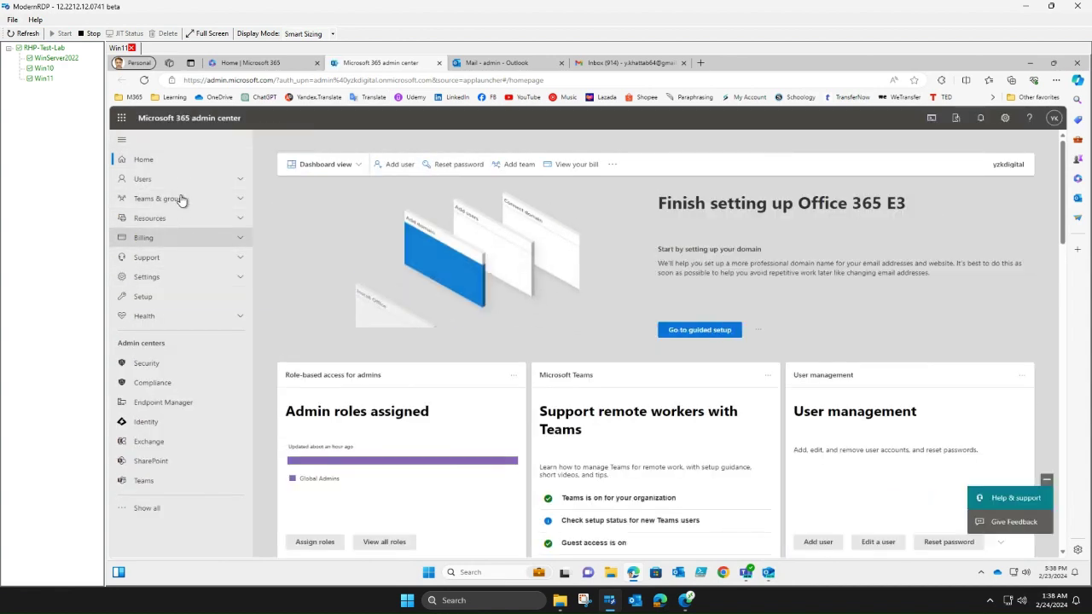
click(179, 181)
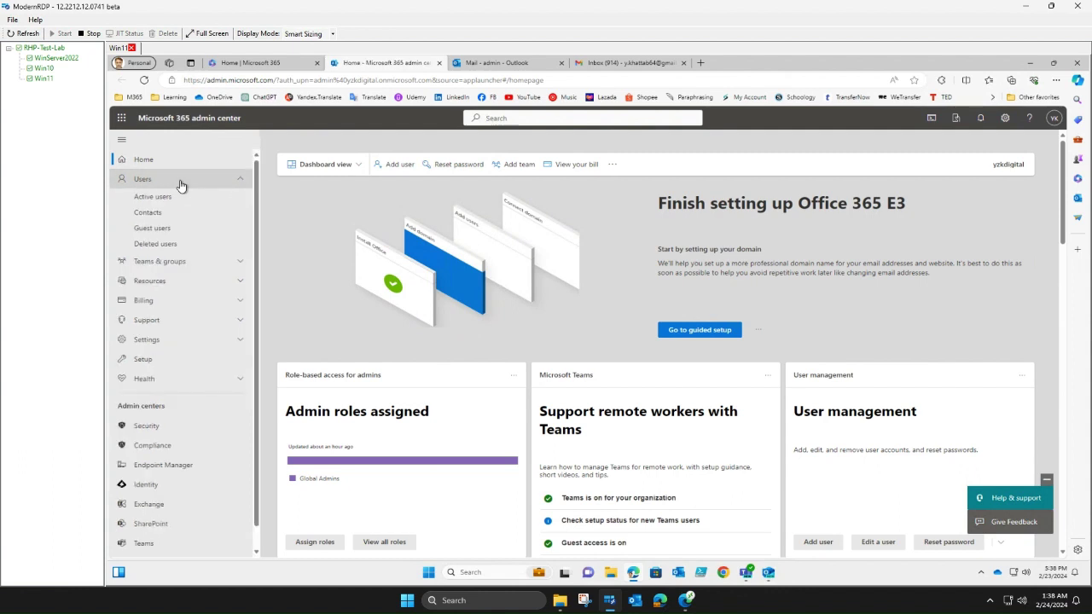
click(174, 197)
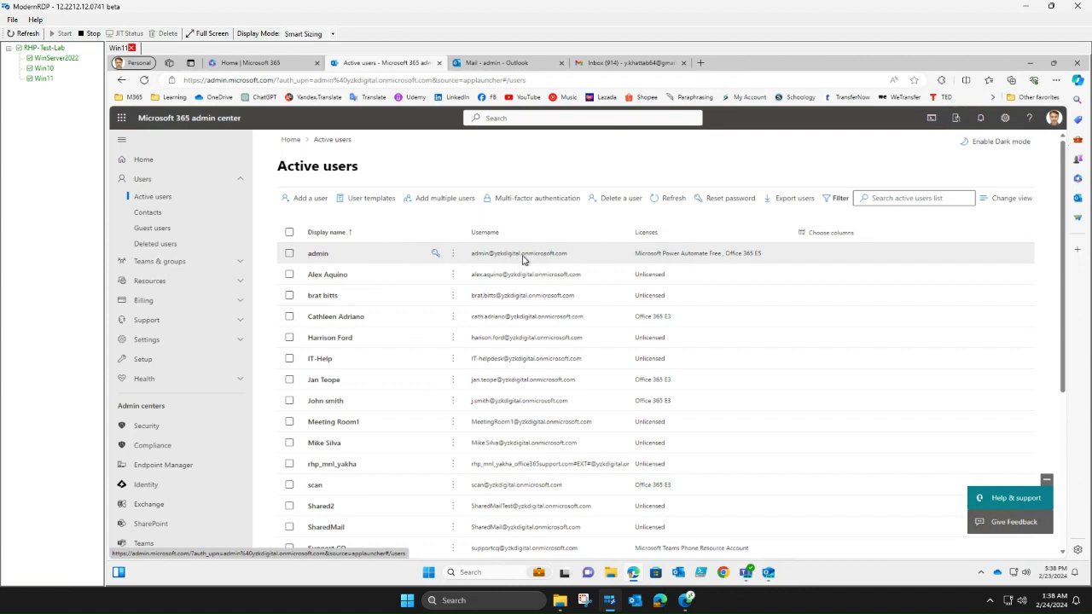
click(324, 254)
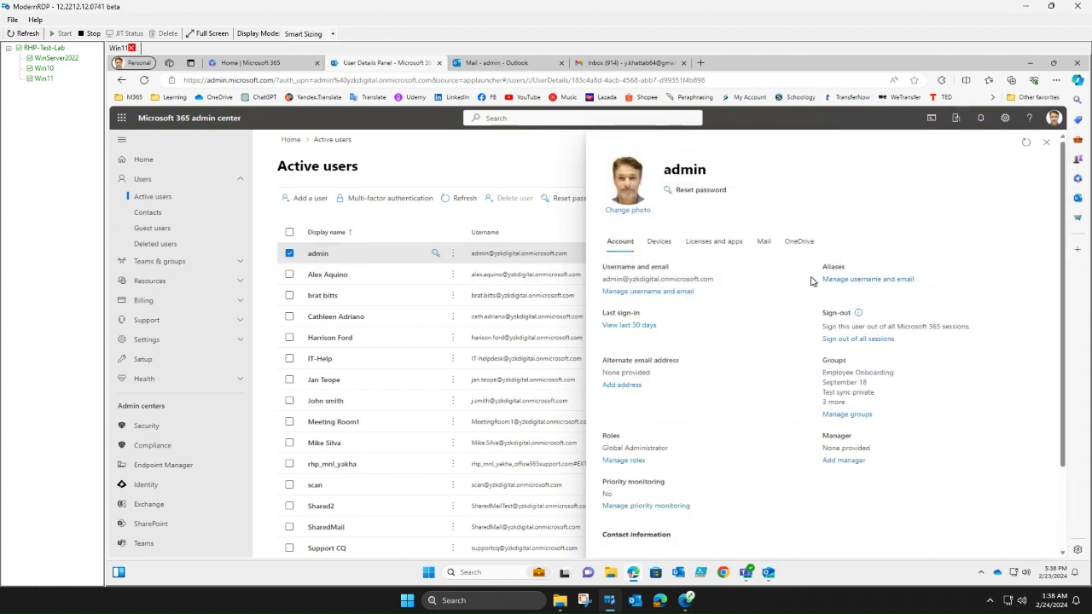
- Add 'projectx' as an alias on the default onmicrosoft domain under the admin's username and email settings
click(880, 281)
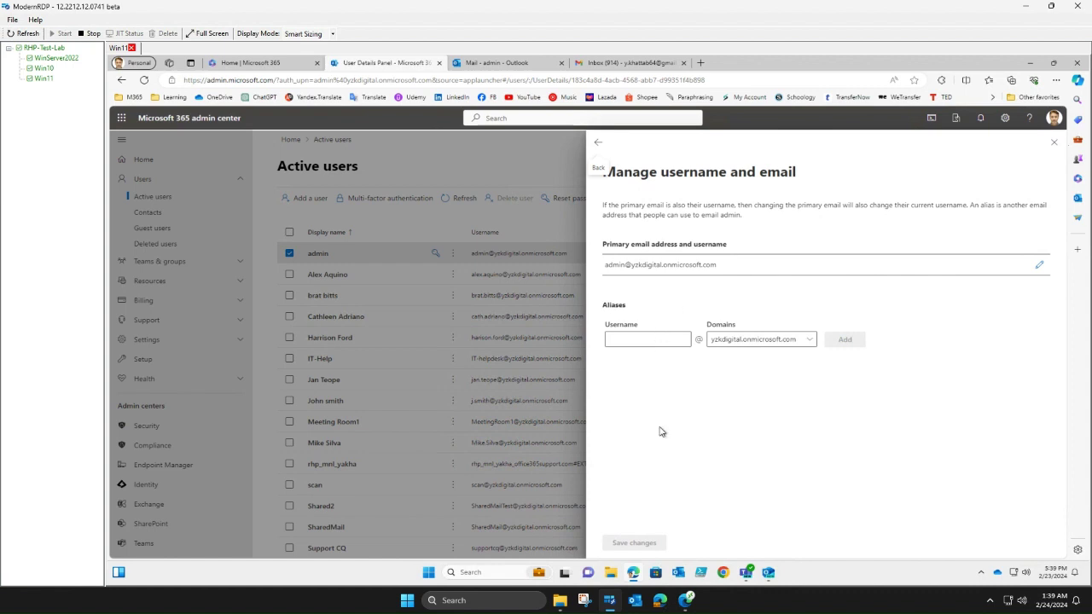
click(631, 338)
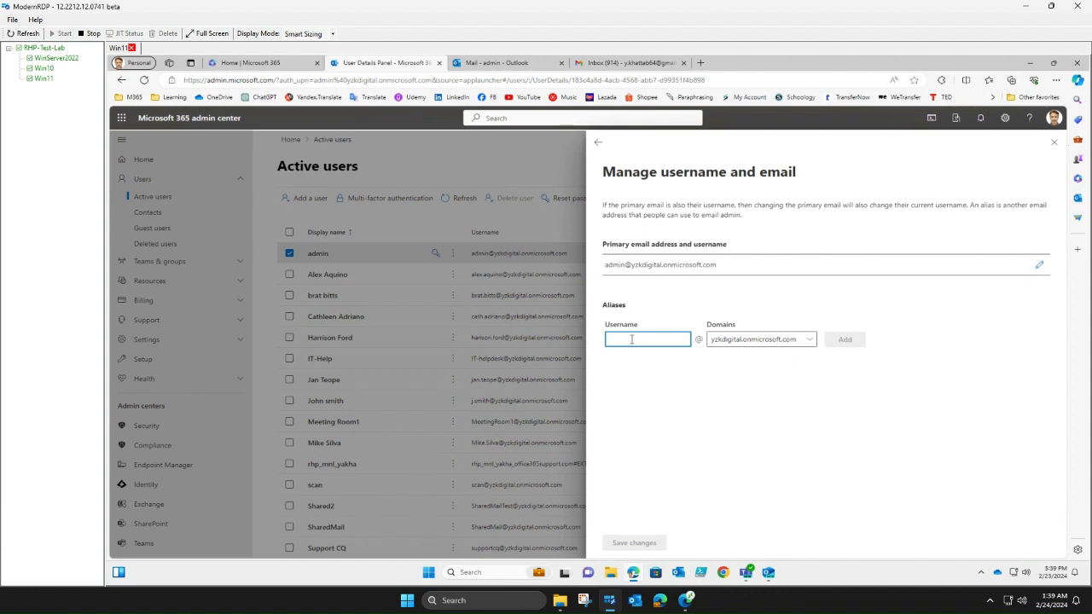
text(pro)
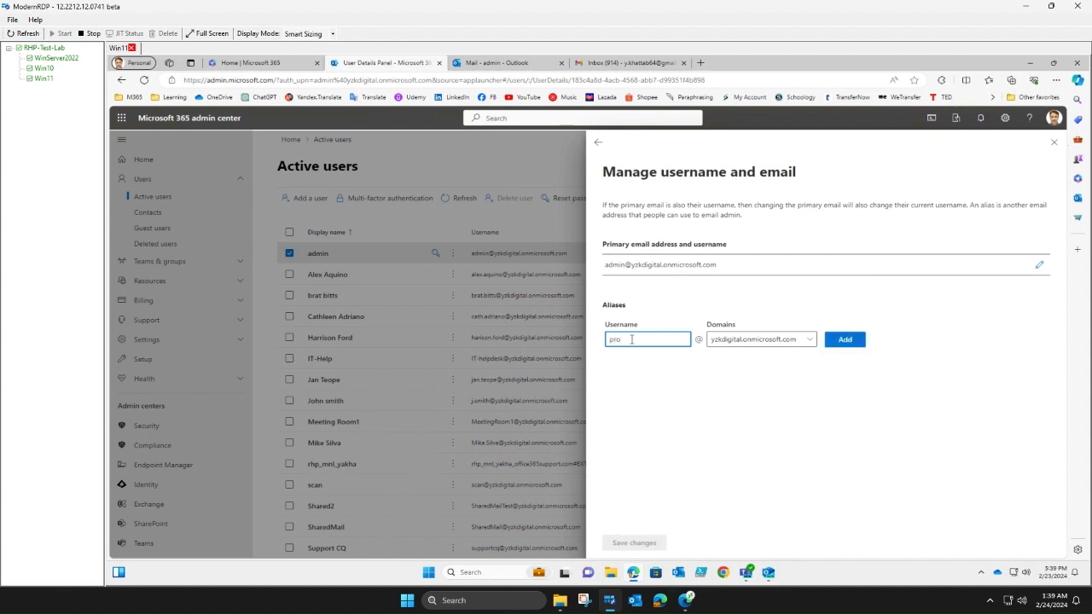
text(jects)
click(811, 343)
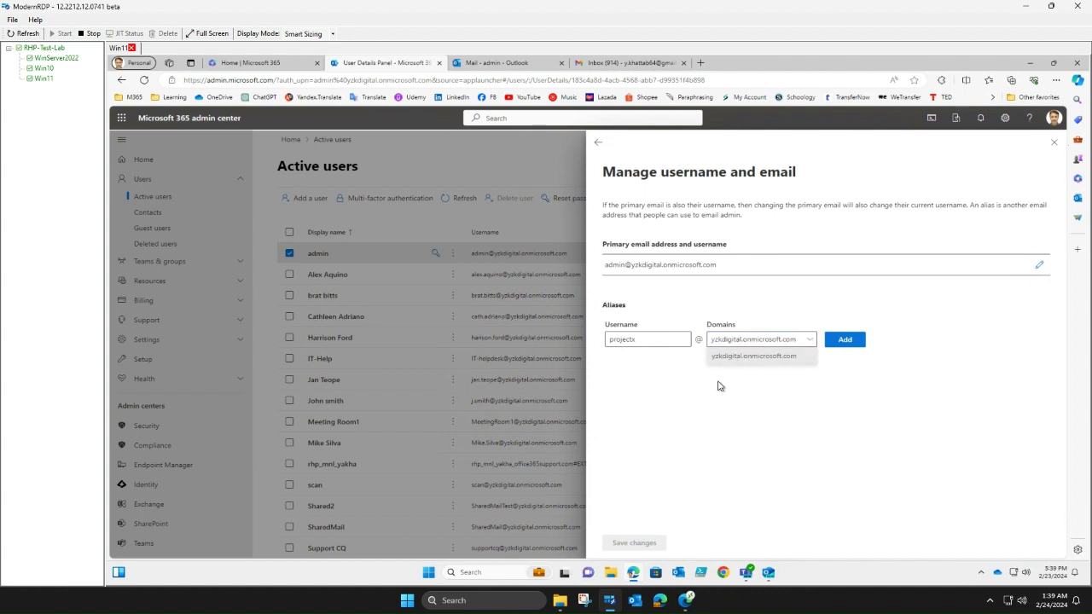
click(744, 399)
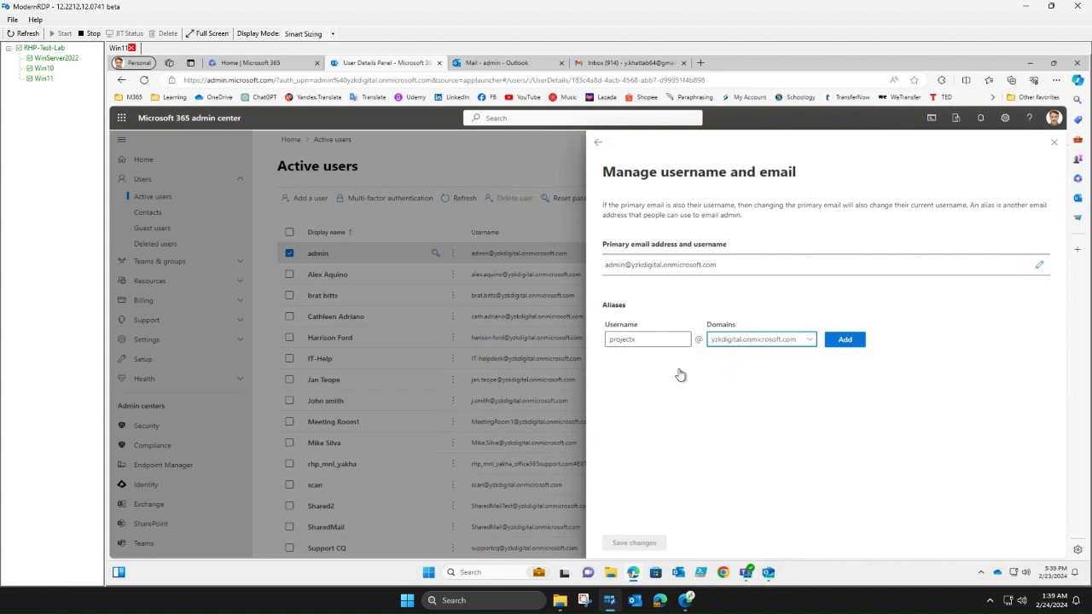
click(848, 342)
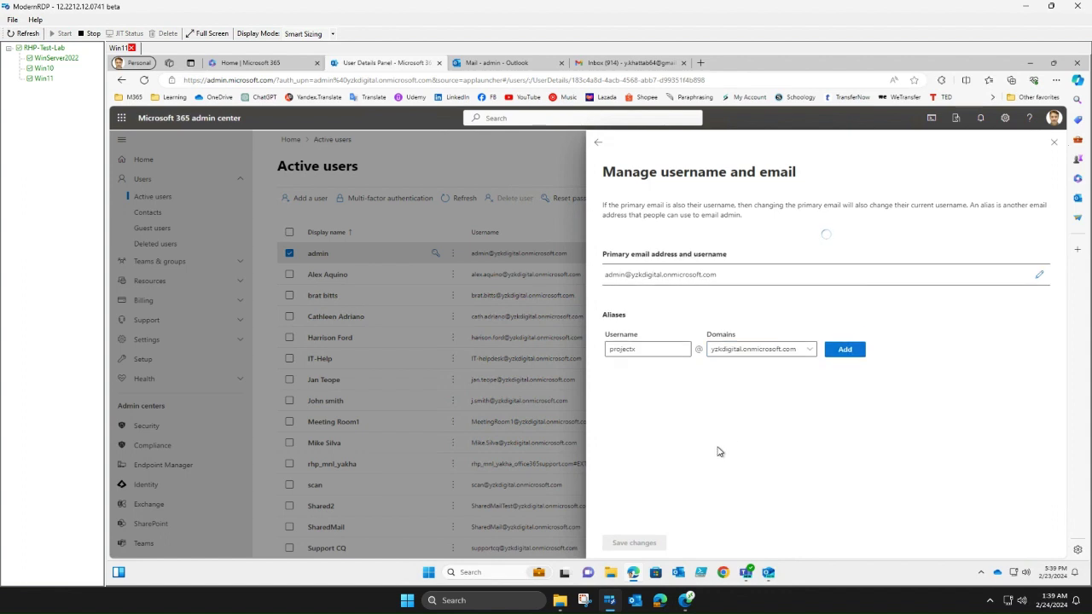
click(635, 339)
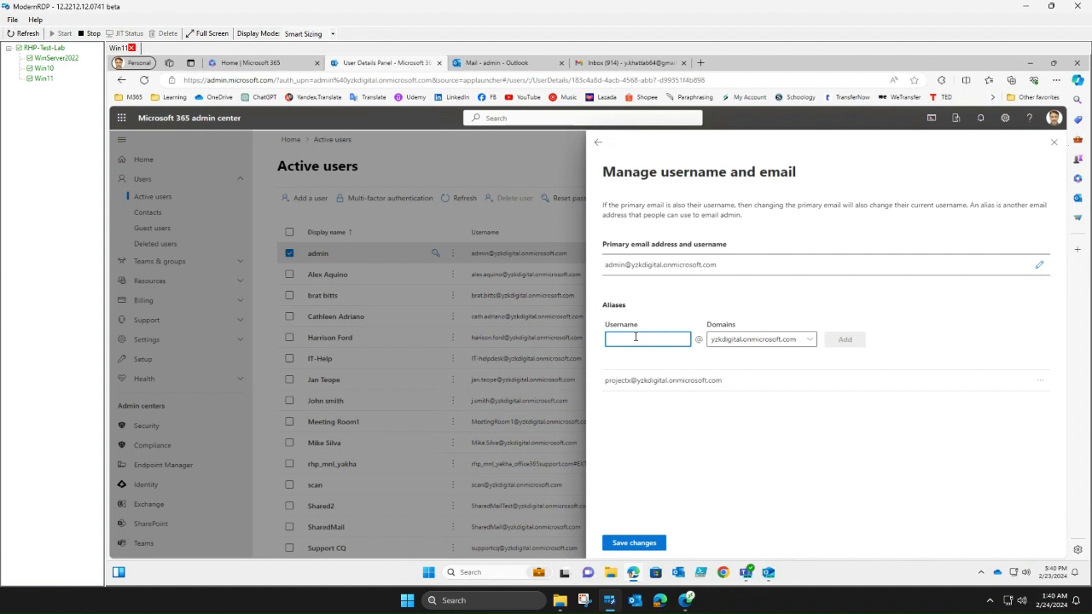
- Add 'vendors' as a second alias, save the projectx and vendors aliases, and close the panel
text(vendors)
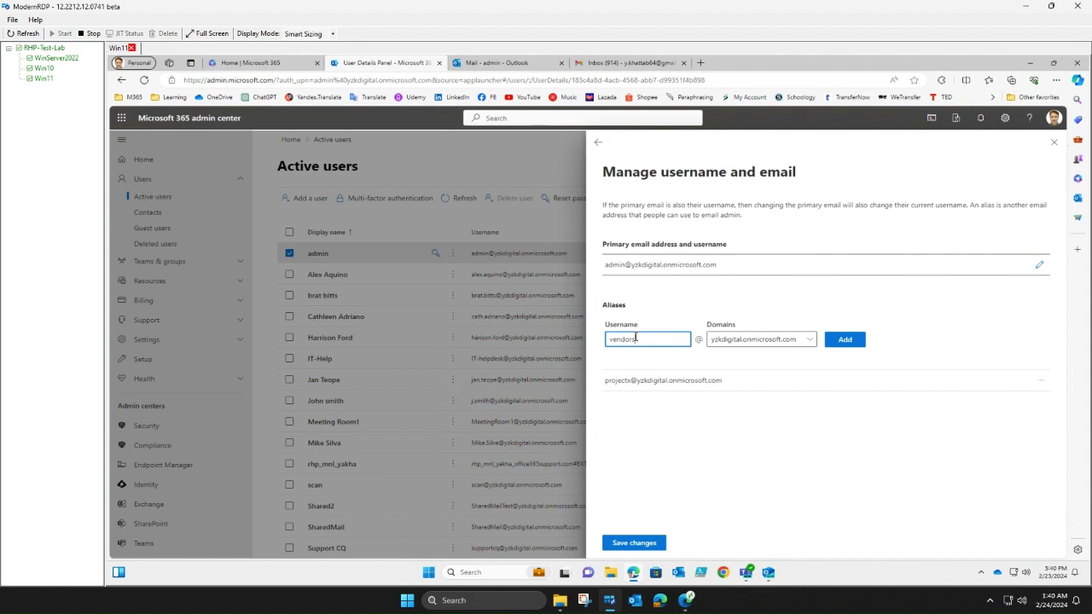
click(853, 340)
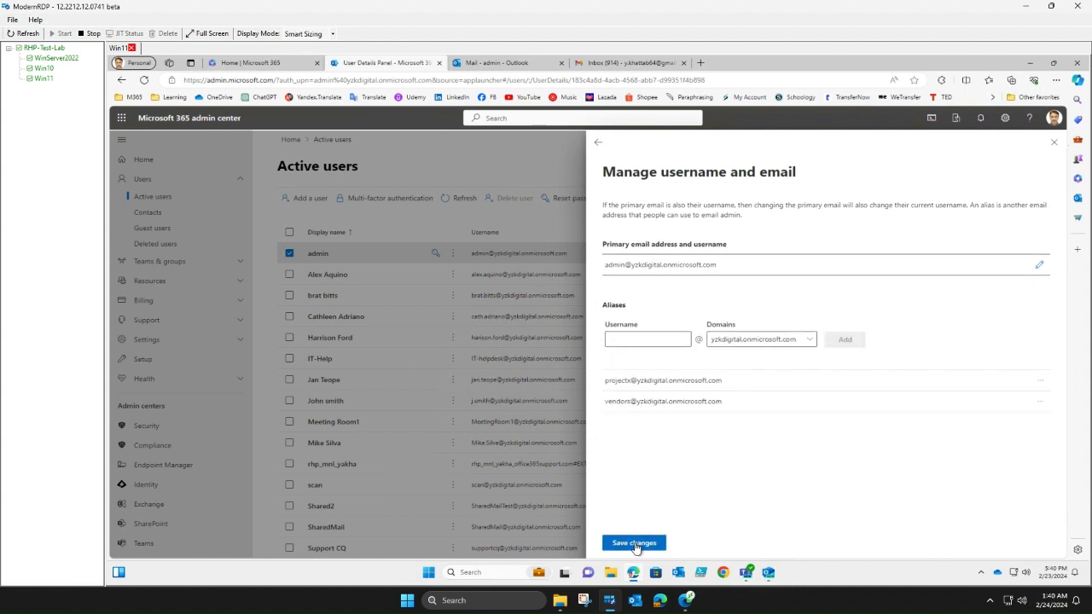
click(634, 544)
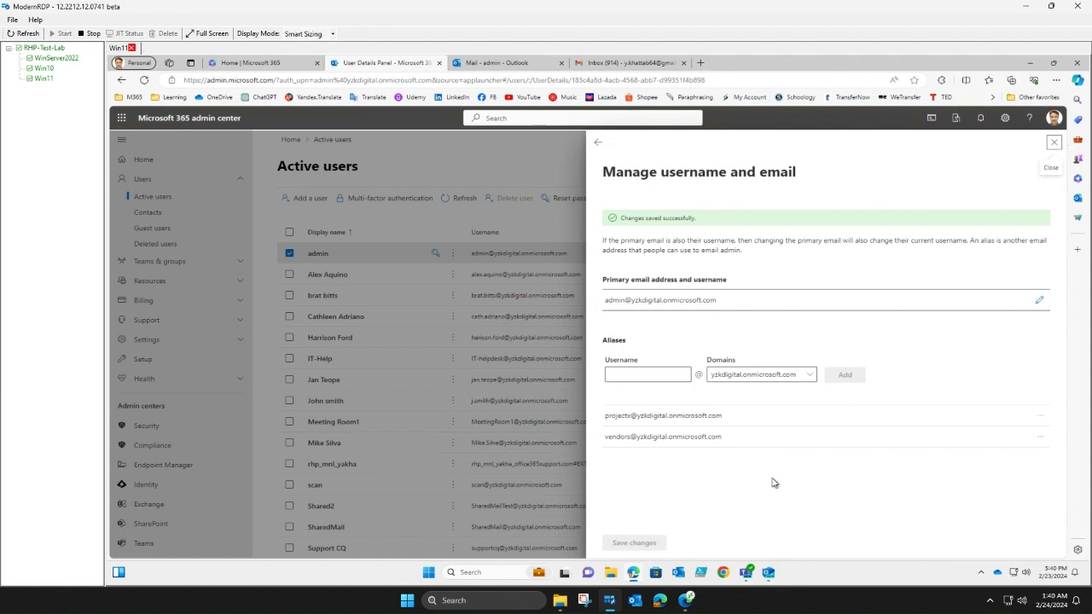
click(1055, 143)
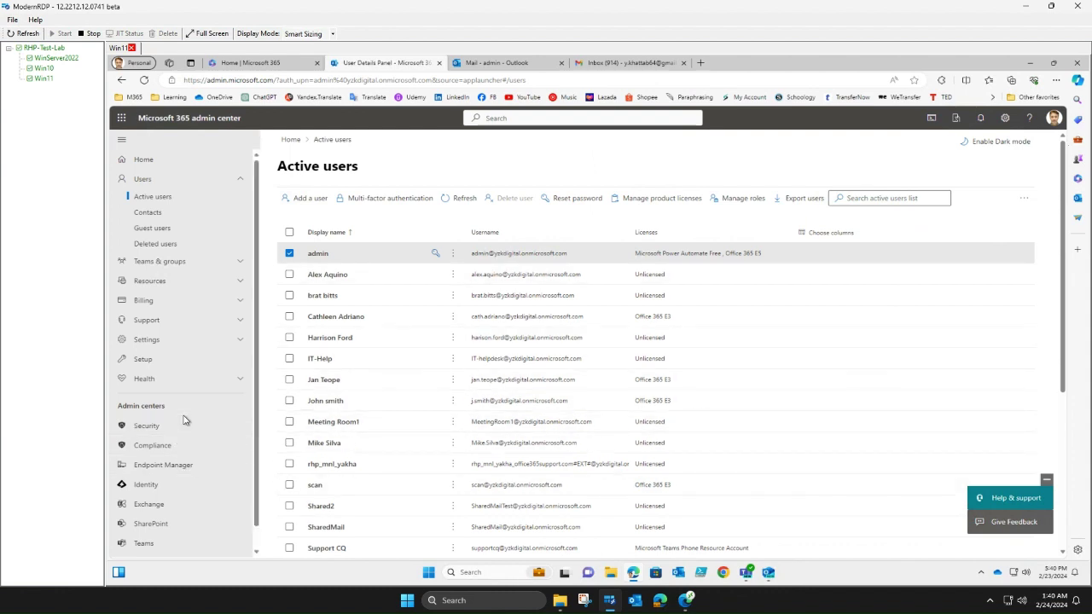
- In Exchange admin center Settings > Mail flow, confirm 'Turn on sending from aliases' remains checked
scroll(181, 431, down, 1)
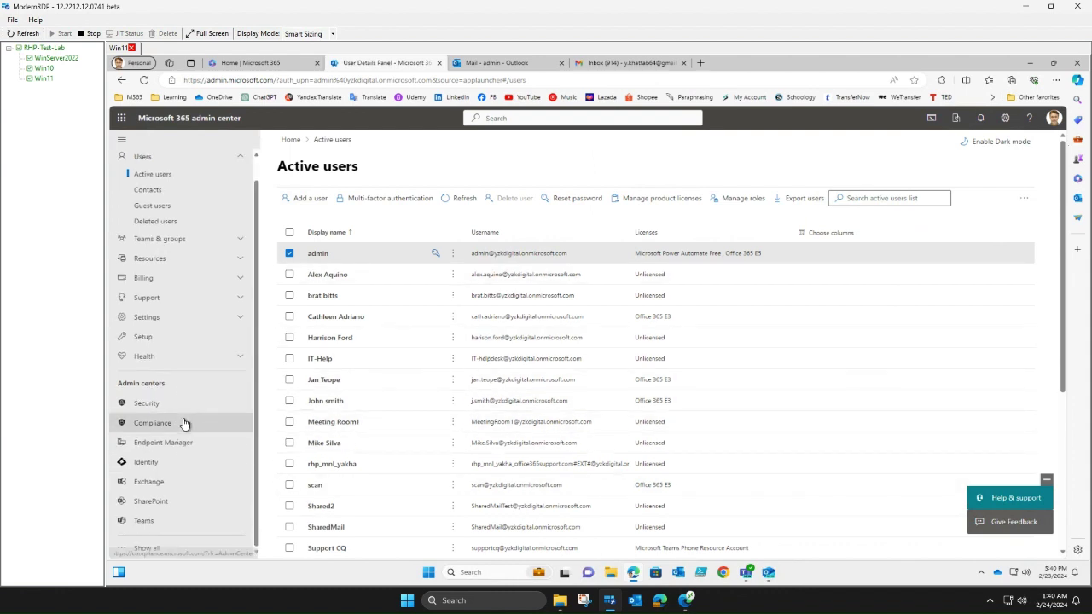
click(171, 483)
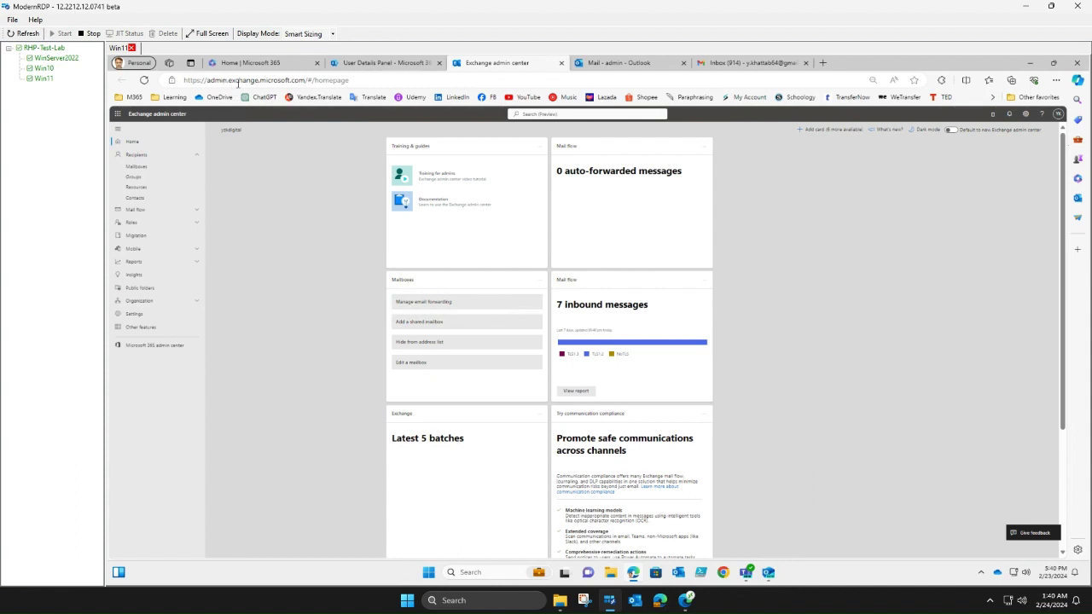
click(134, 320)
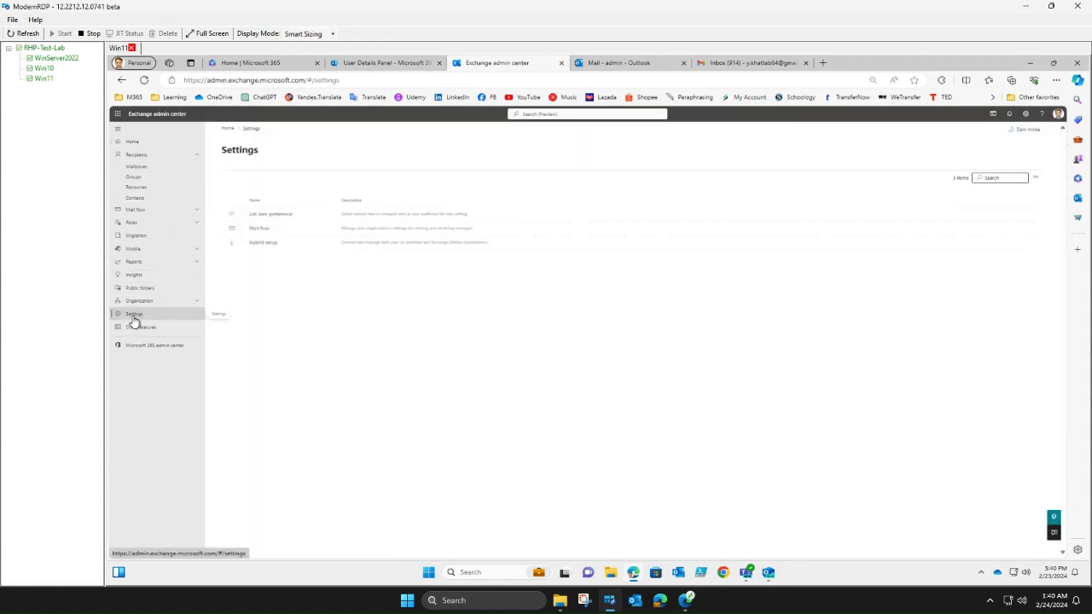
click(259, 229)
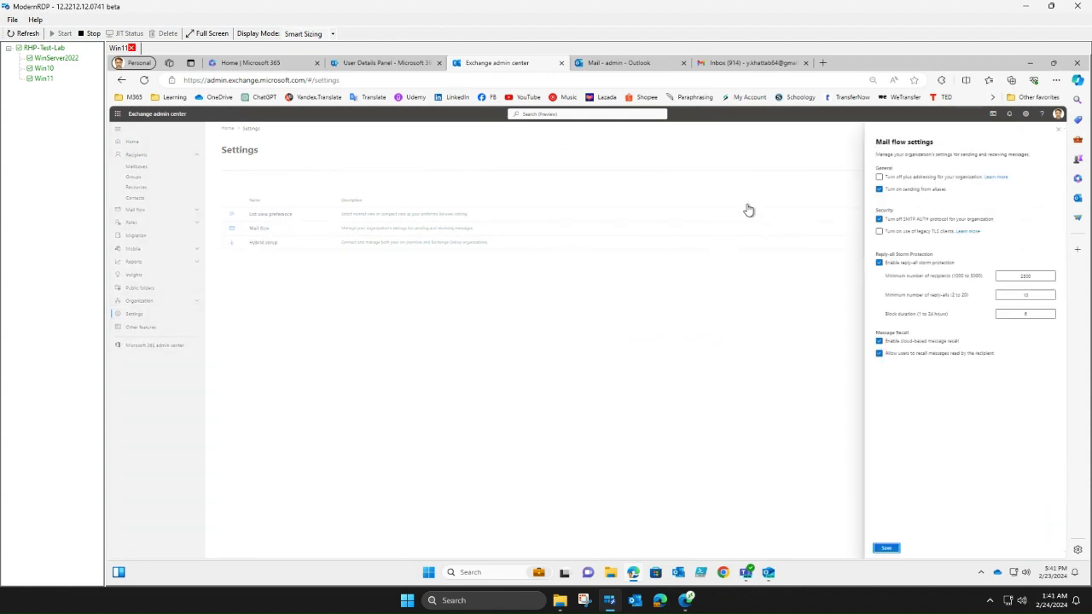
click(893, 200)
click(880, 190)
click(1061, 130)
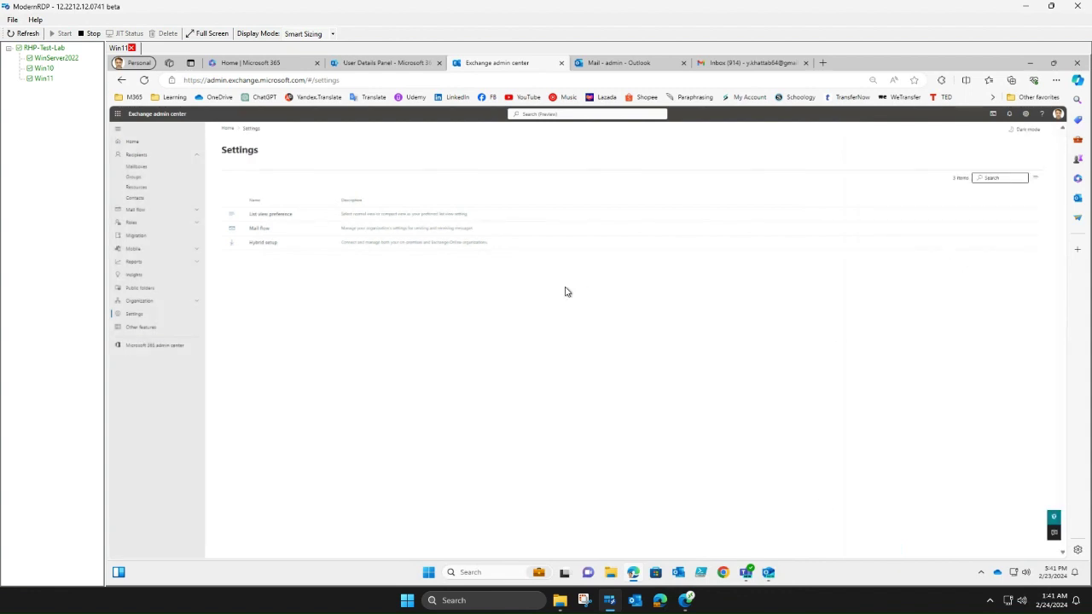
click(259, 228)
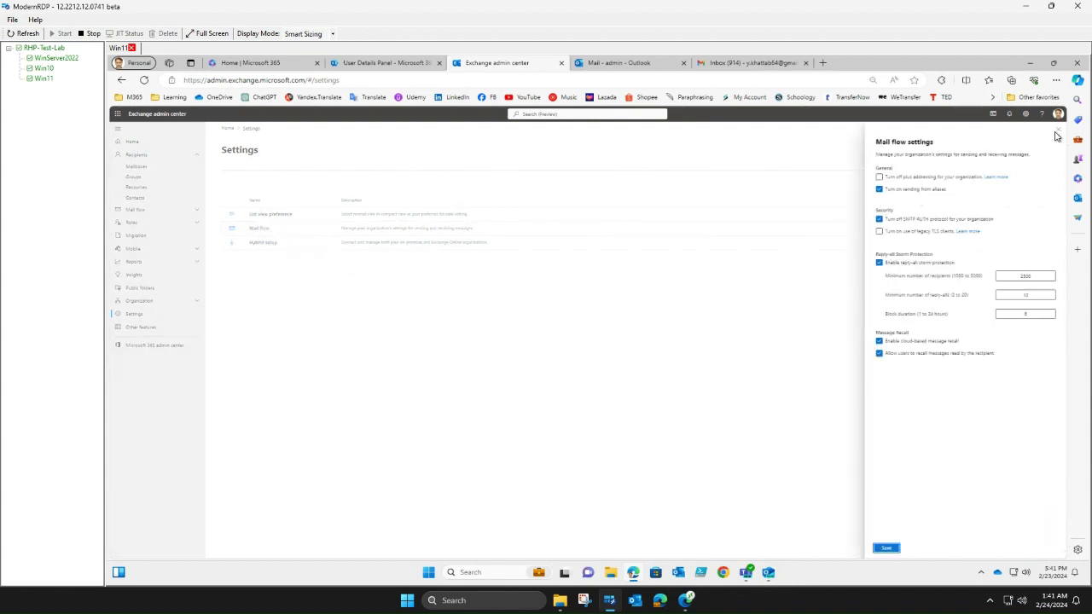
click(1057, 135)
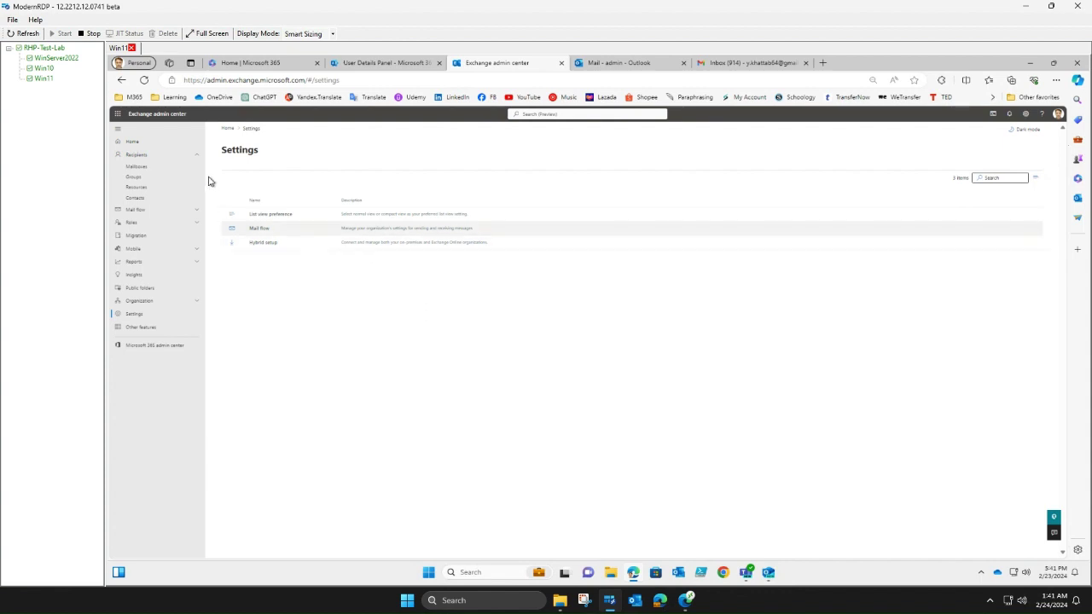
- Bring up the 'Mail - admin - Outlook' tab showing the admin's empty Inbox
click(620, 64)
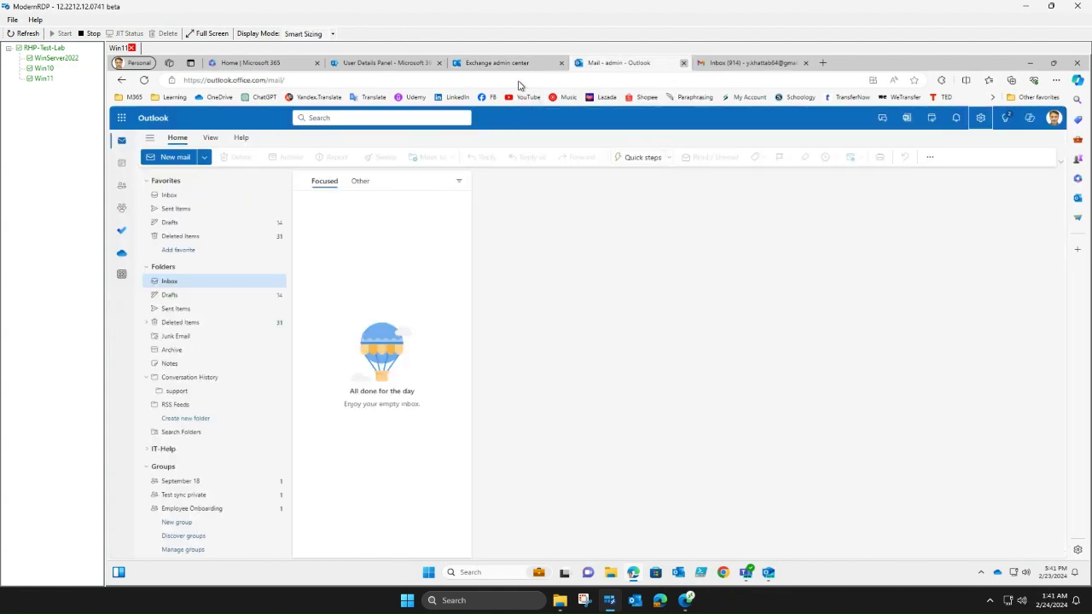
key(ctrl+w)
click(127, 125)
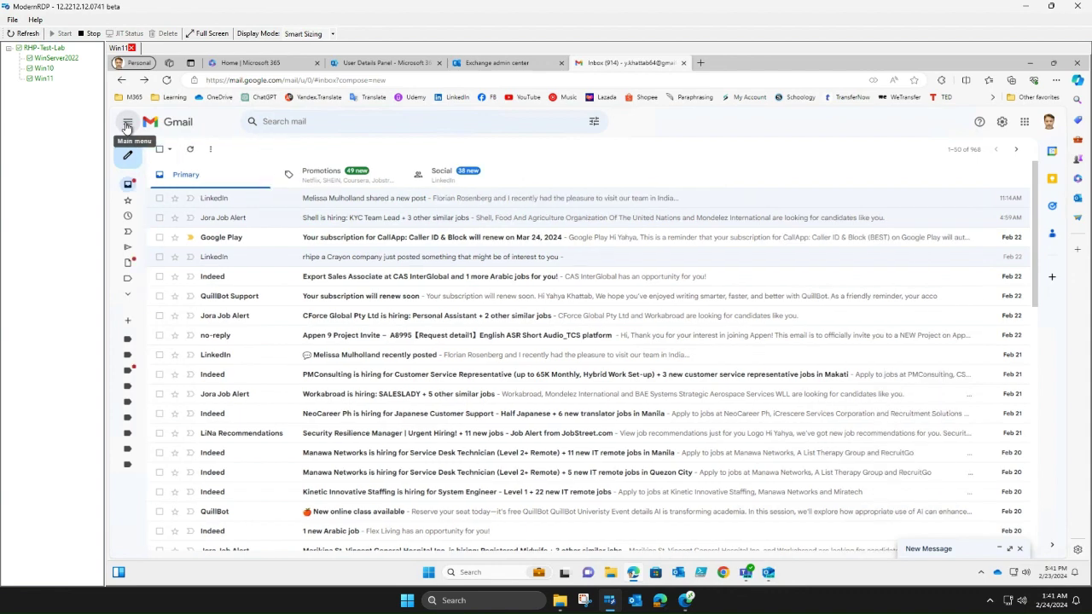
click(127, 126)
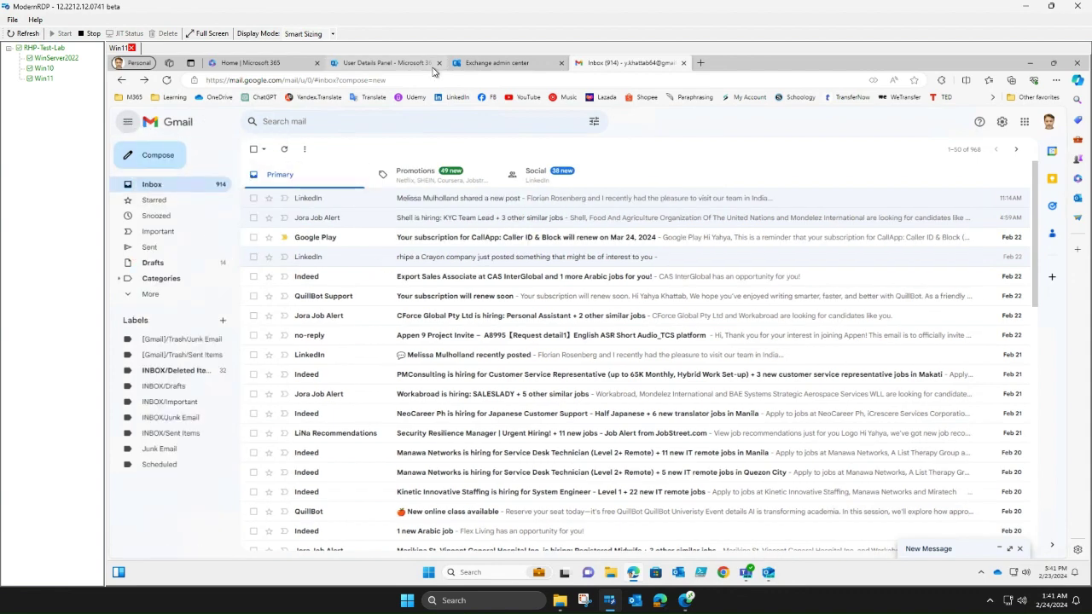
click(477, 64)
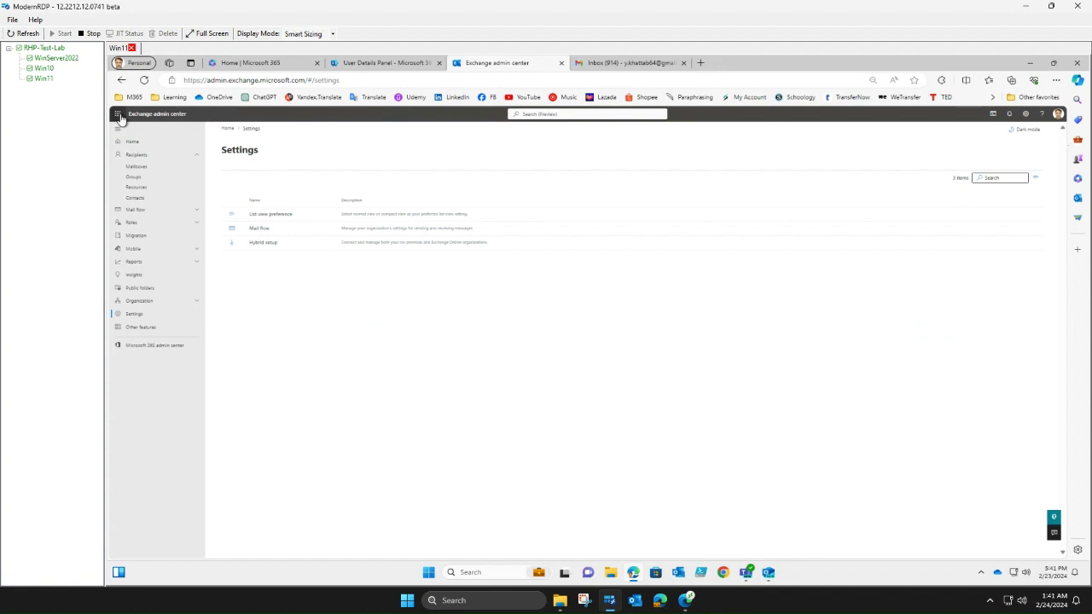
click(120, 117)
click(136, 161)
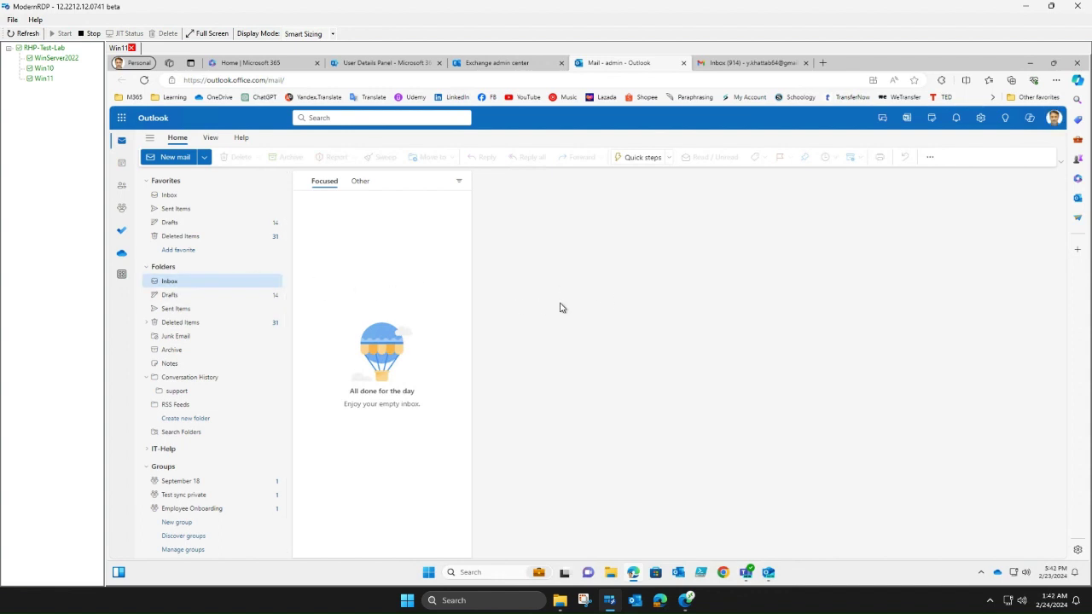
click(768, 575)
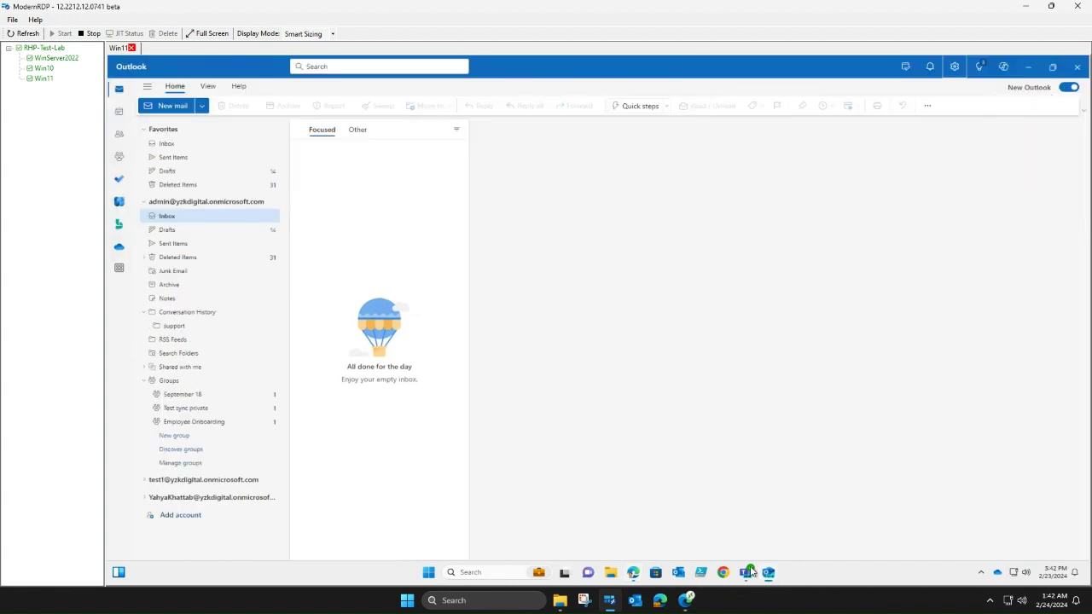
click(634, 576)
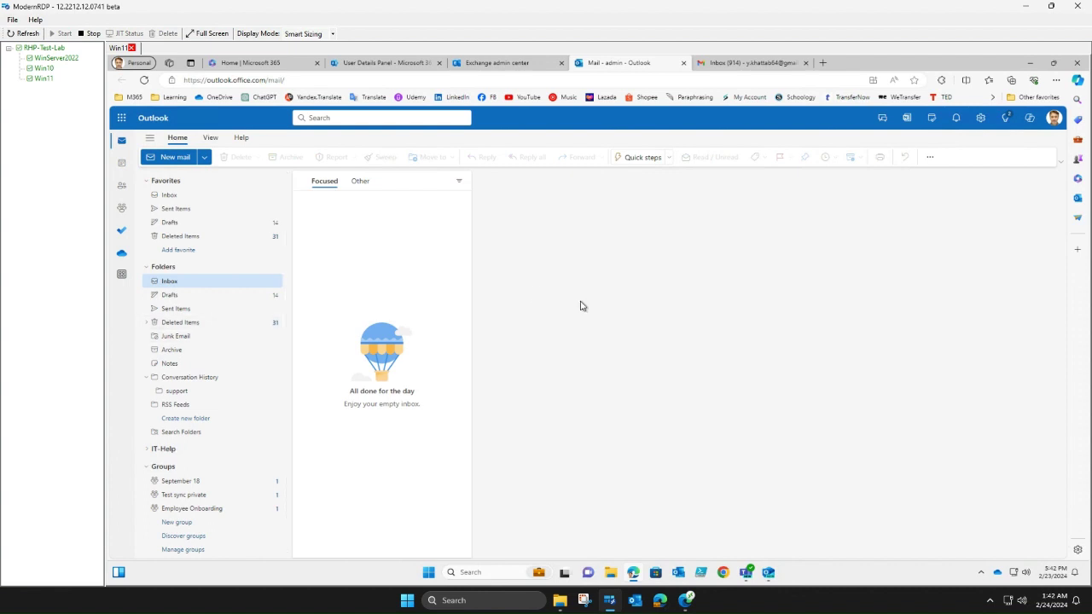
- Create a top-level mail folder named 'projectx' from the Folders section
right_click(221, 285)
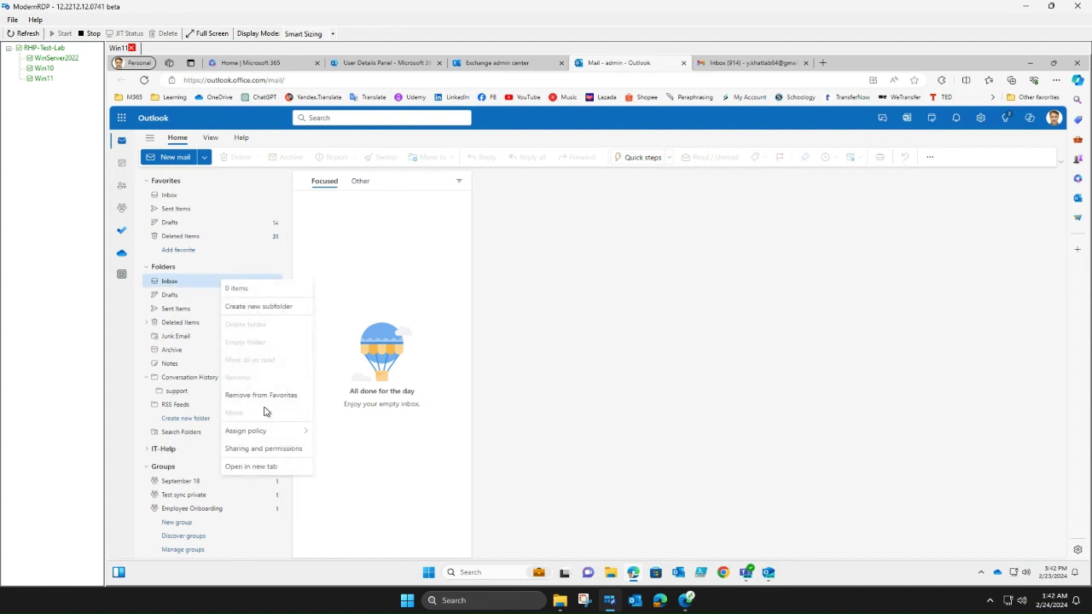
click(601, 361)
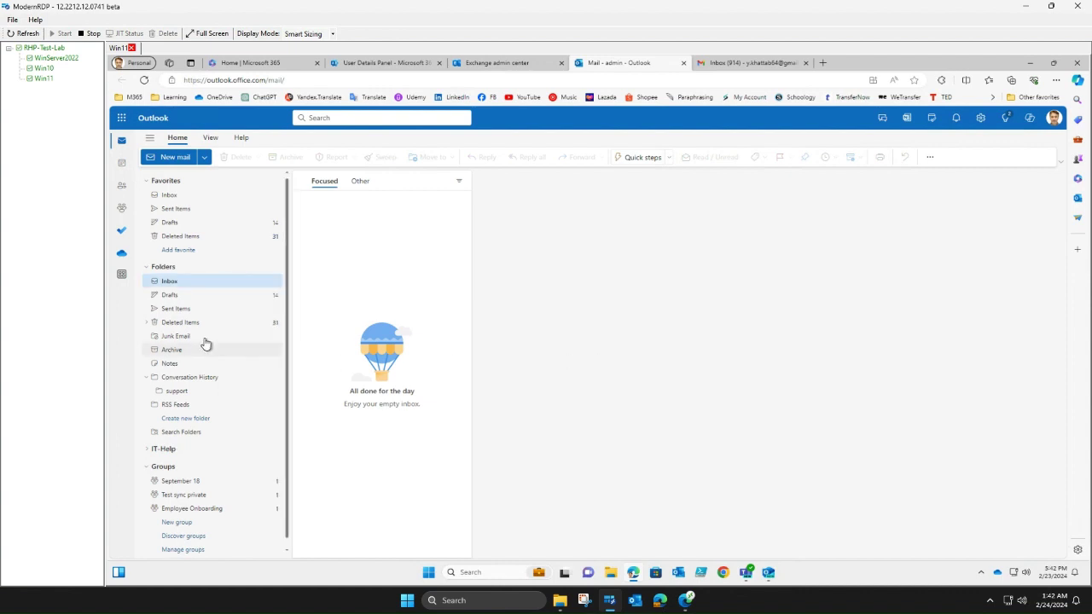
click(219, 278)
right_click(217, 276)
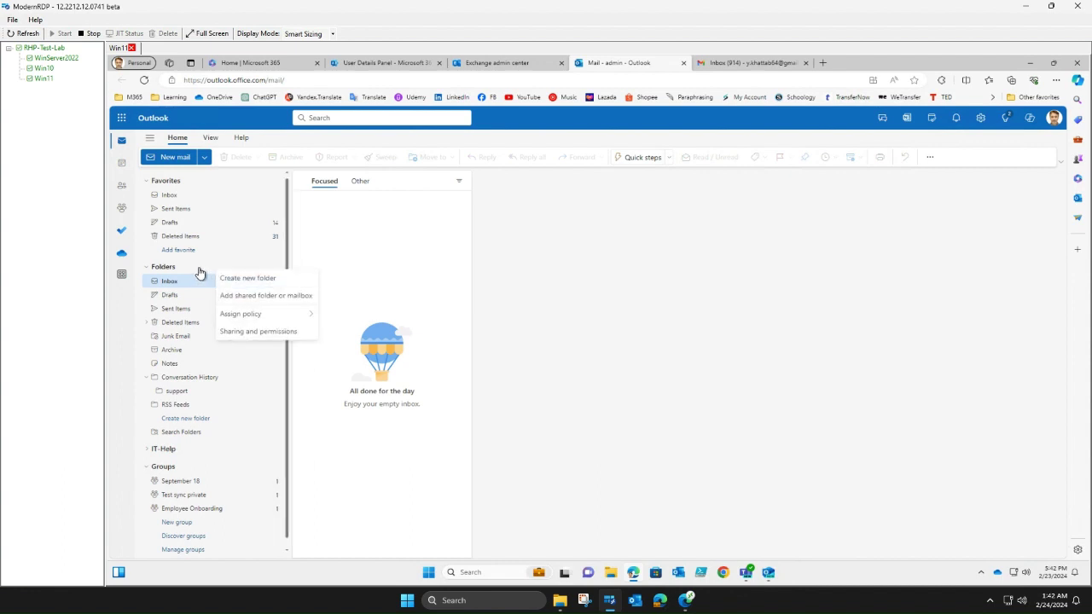
click(248, 279)
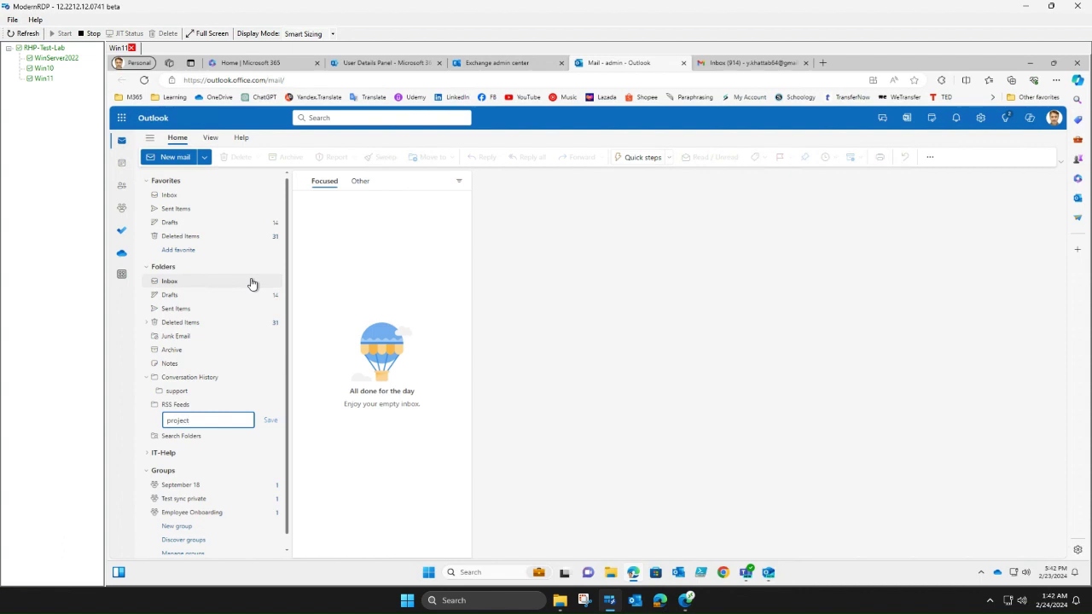
click(252, 283)
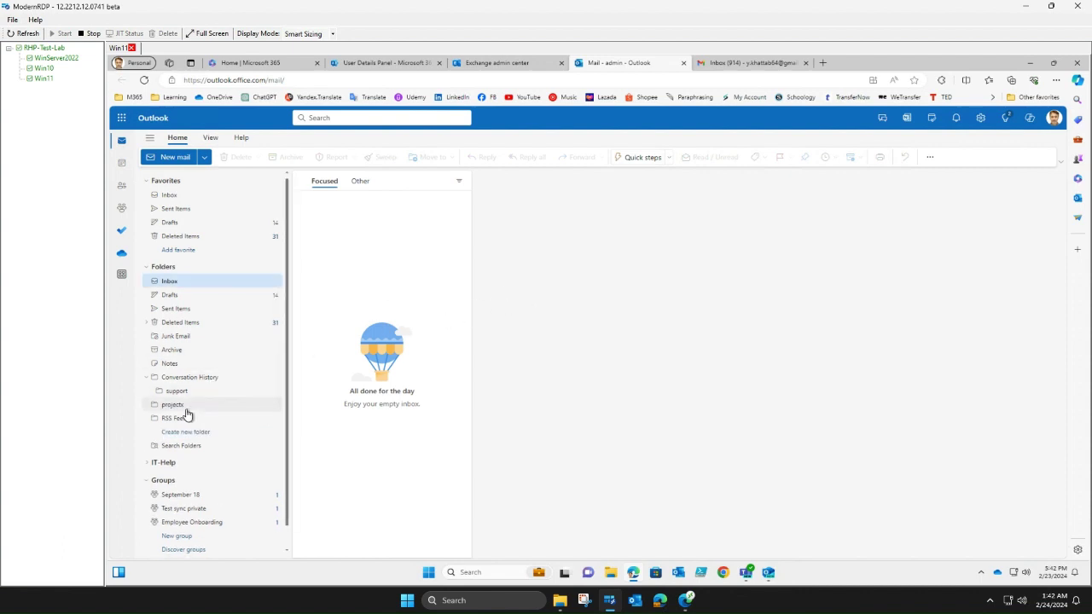
- Create a second top-level folder named 'vendors', discarding an accidental Inbox subfolder
right_click(186, 283)
click(219, 307)
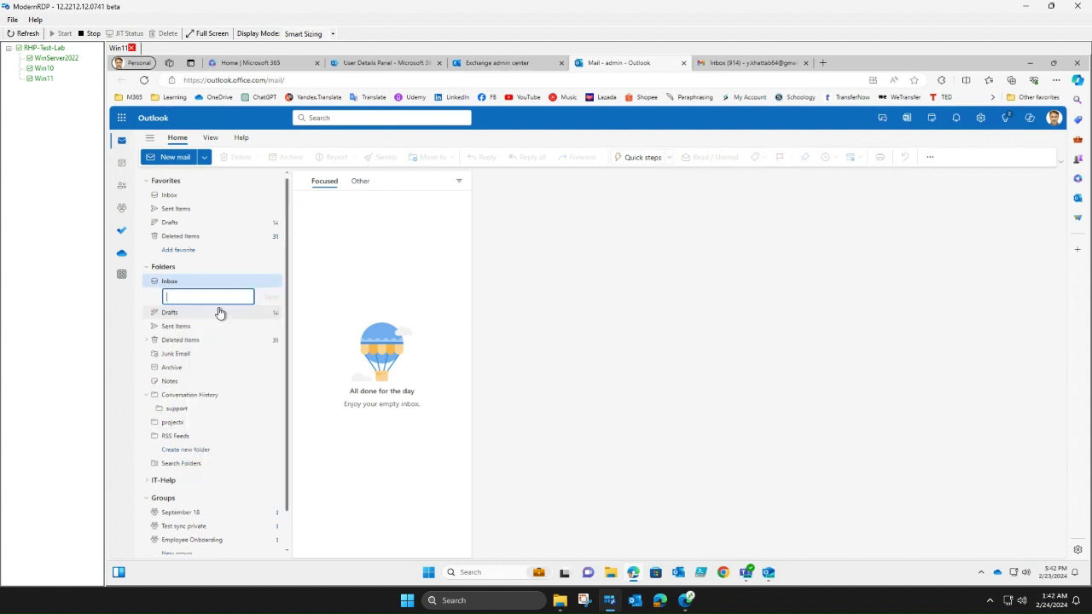
click(572, 341)
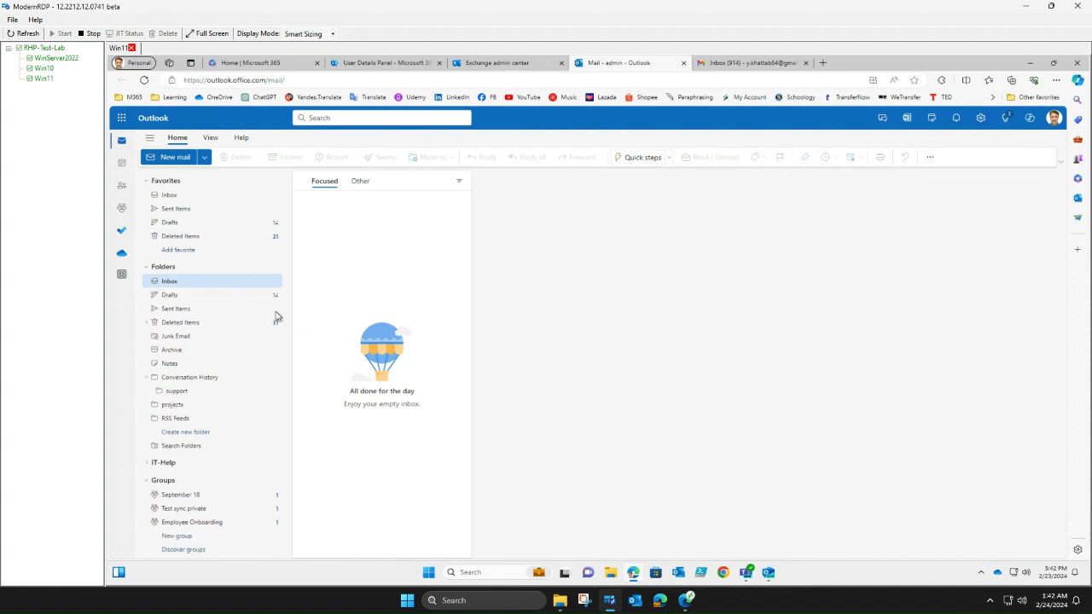
right_click(179, 269)
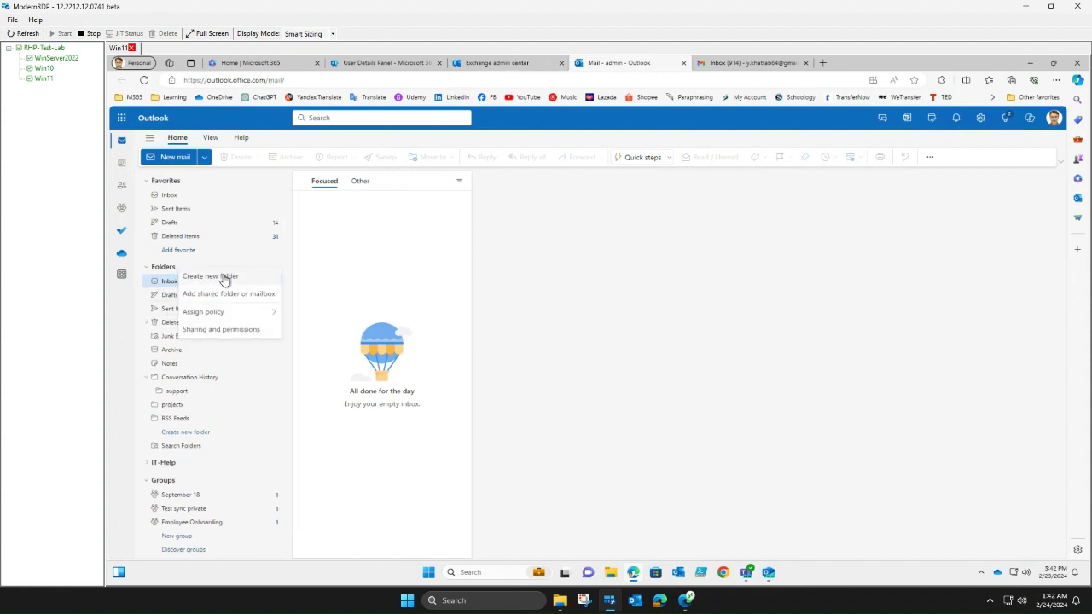
click(223, 276)
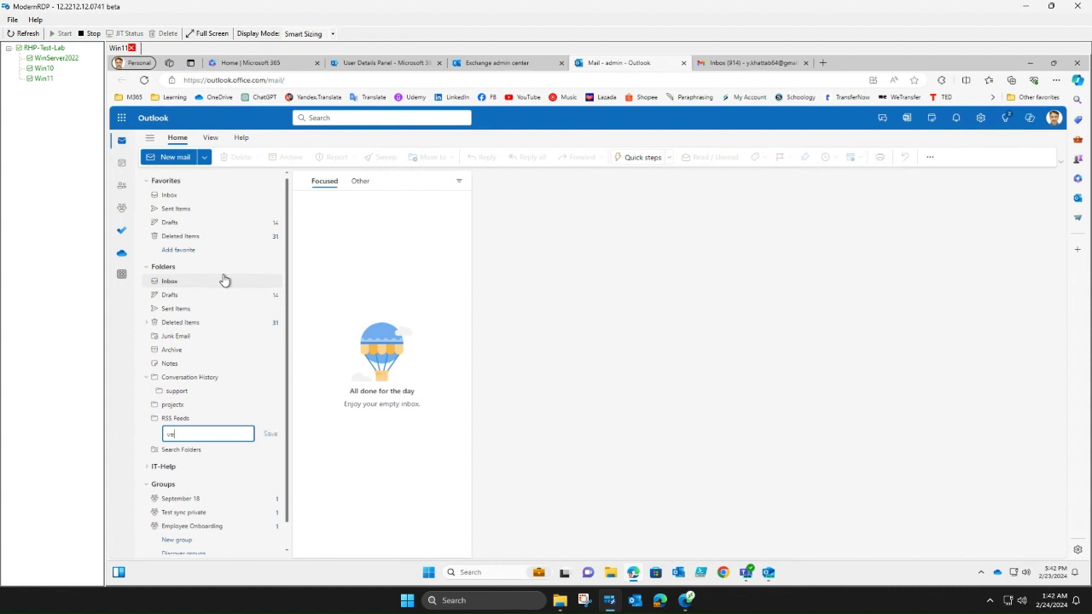
click(224, 281)
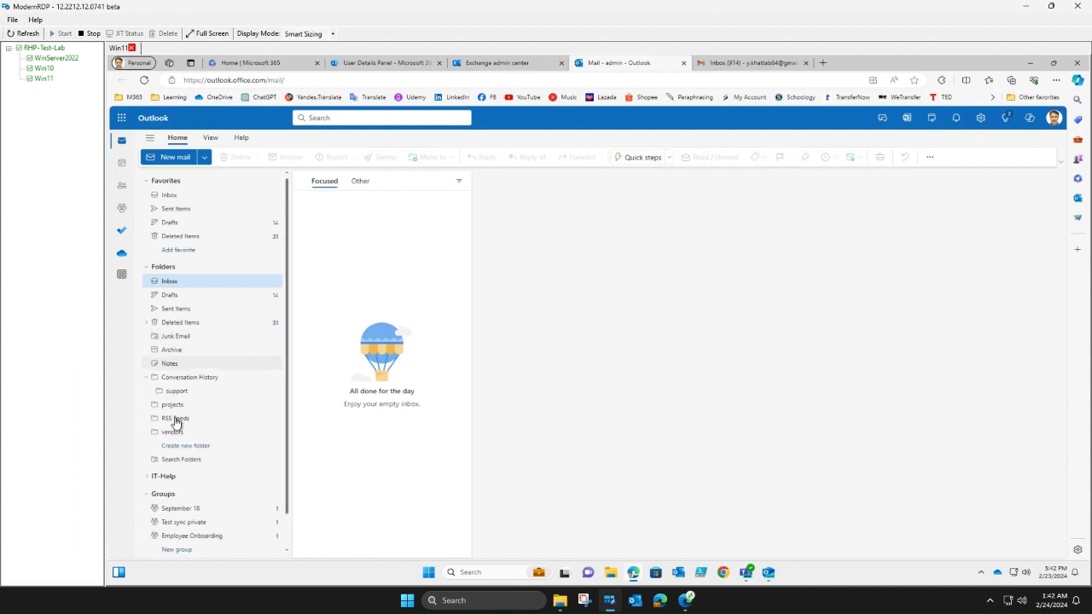
right_click(177, 394)
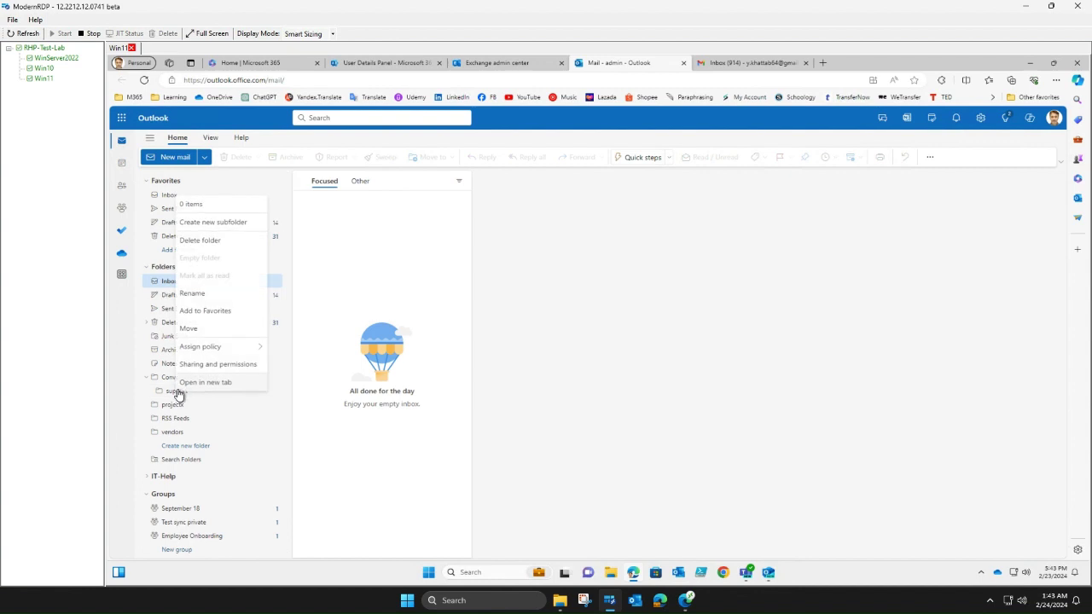
click(202, 244)
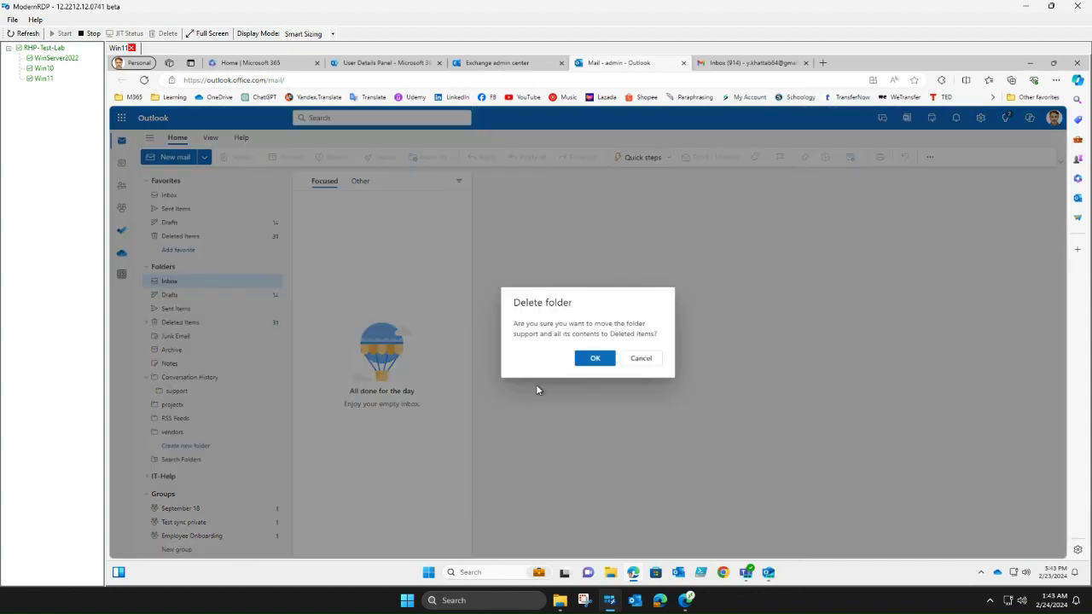
click(595, 359)
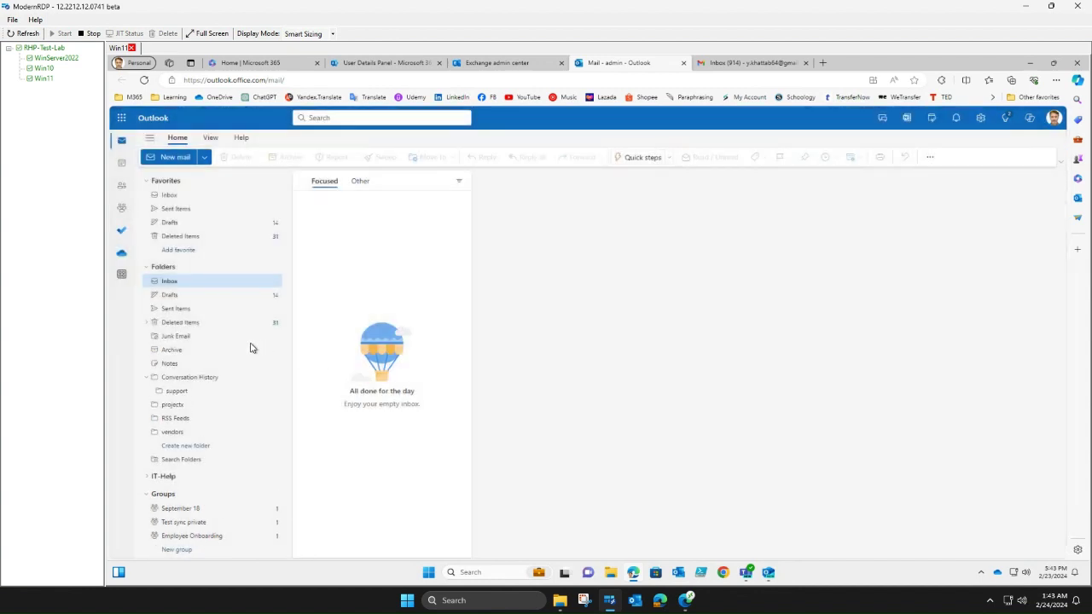
right_click(181, 394)
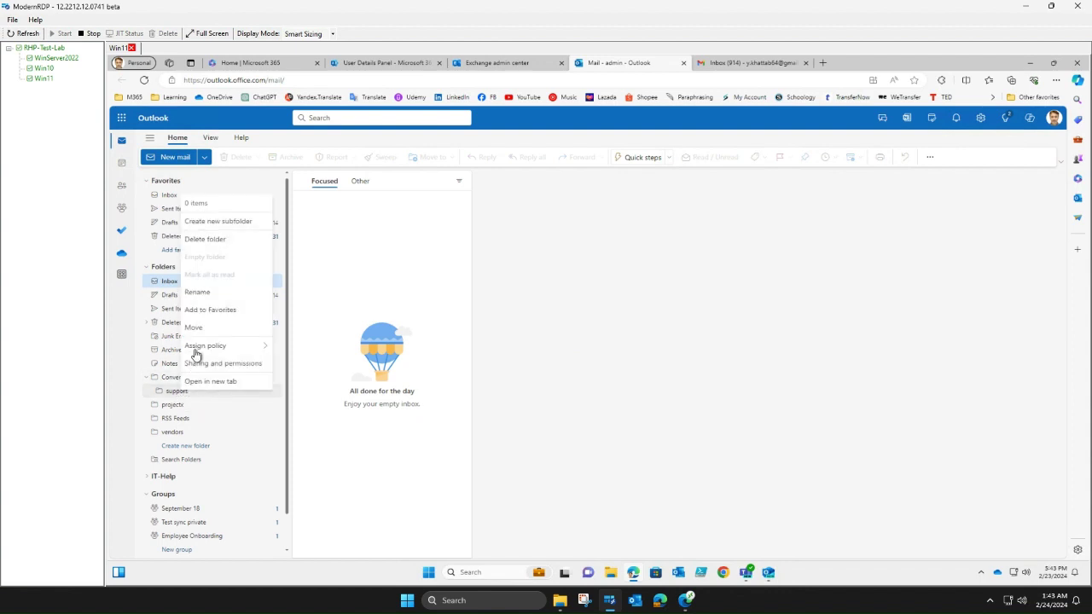
click(205, 240)
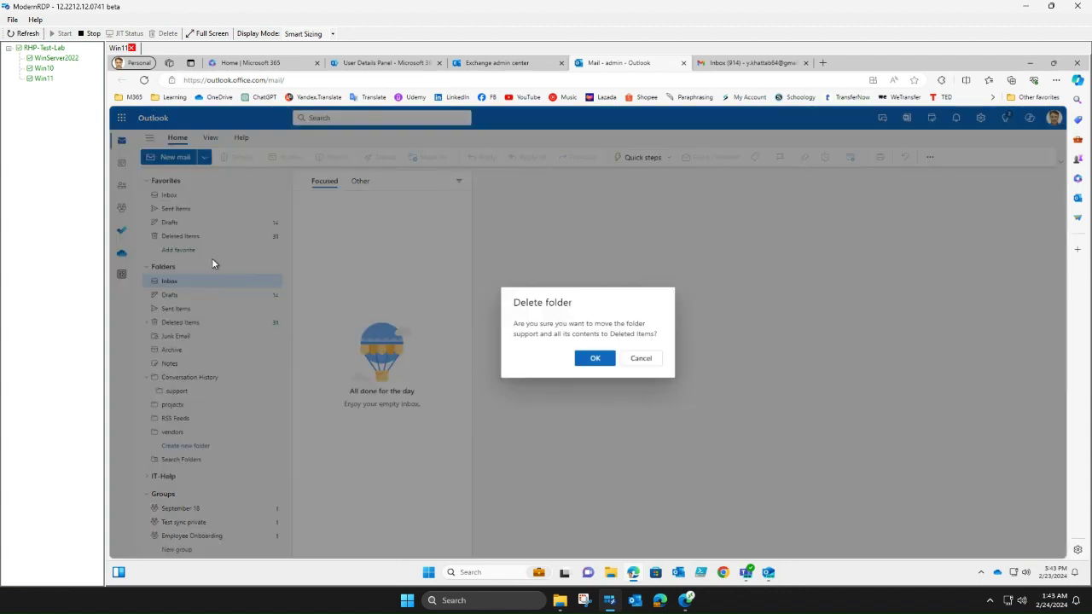
click(601, 362)
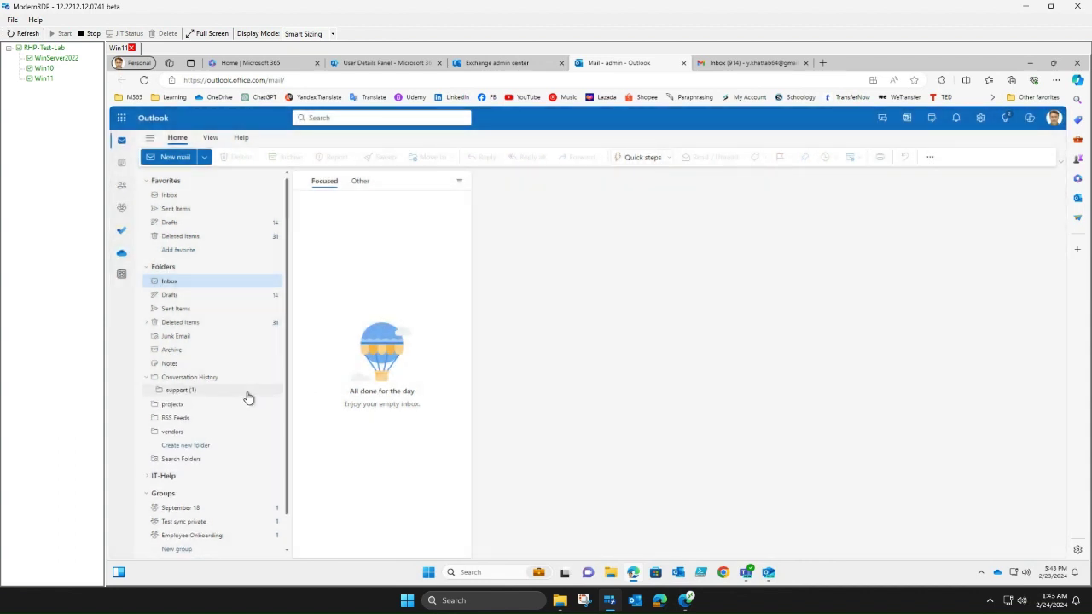
- Create a top-level 'support' folder under Folders, then collapse the Conversation History folder
right_click(189, 270)
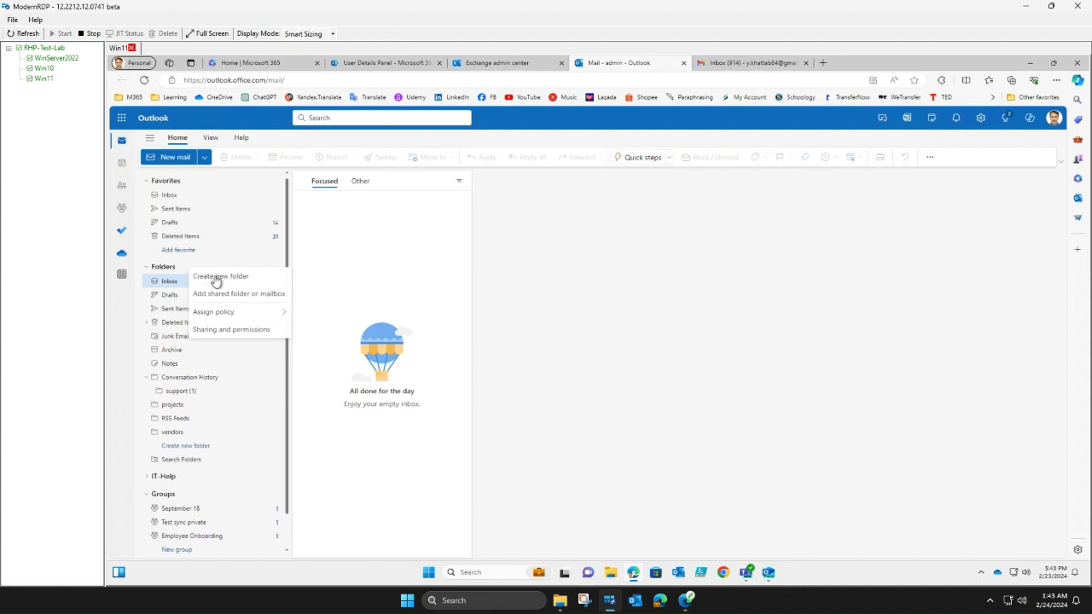
click(217, 278)
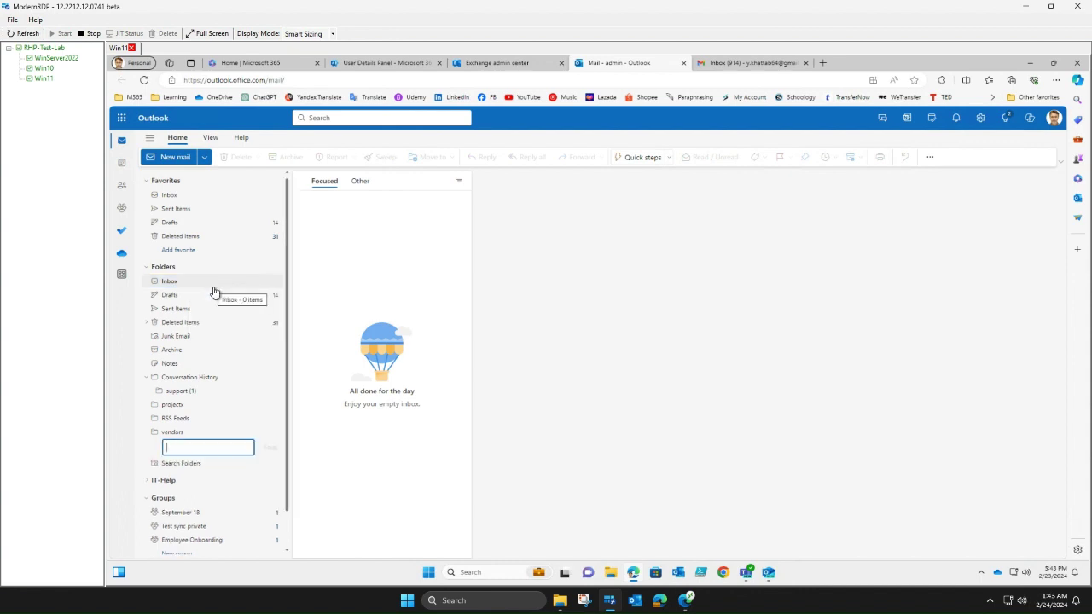
text(support)
click(214, 290)
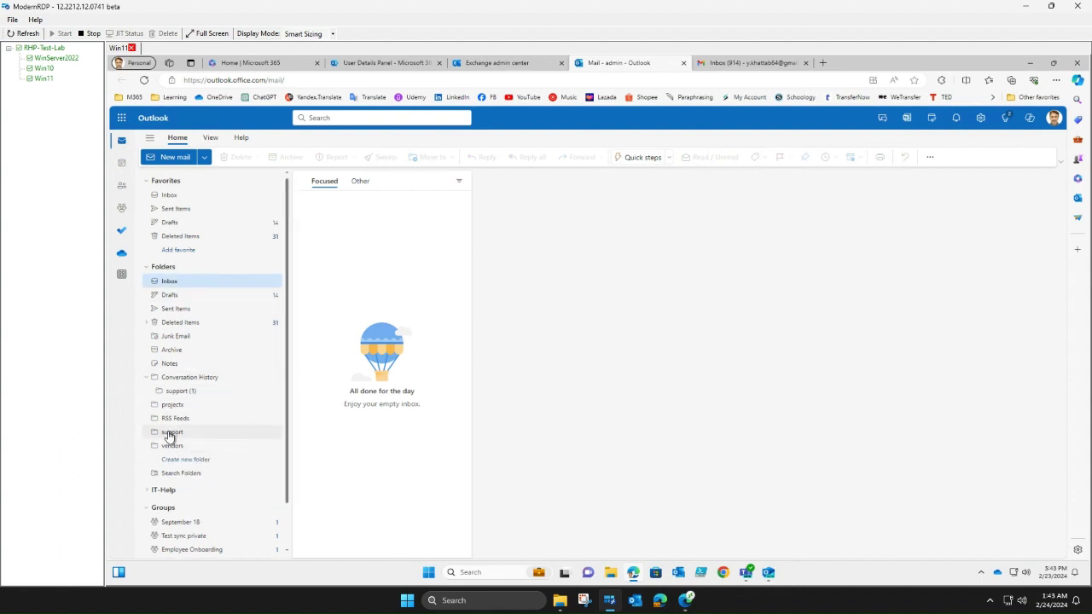
right_click(181, 380)
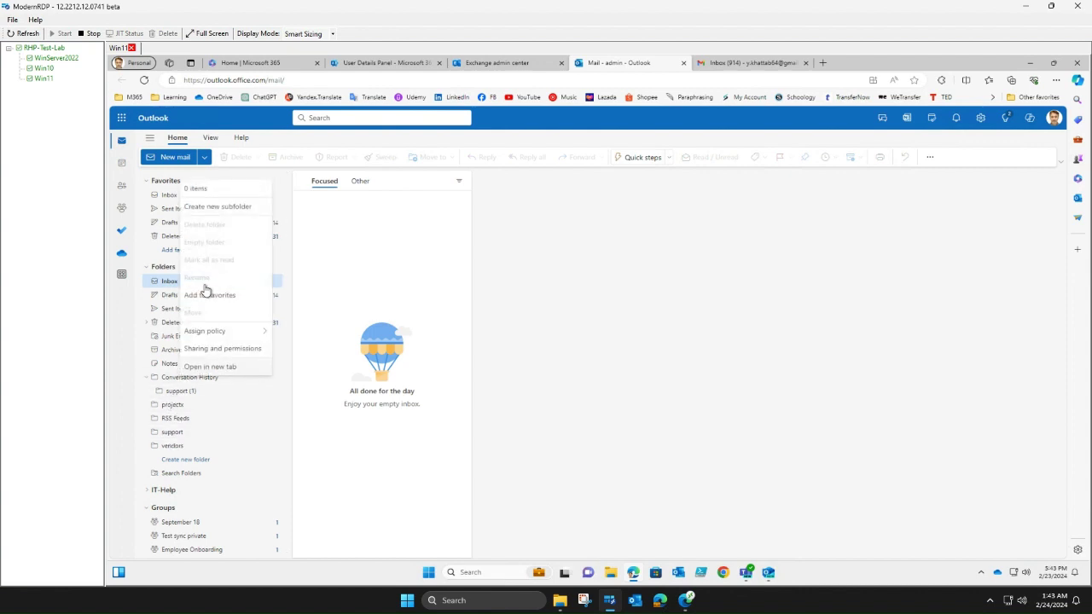
click(147, 377)
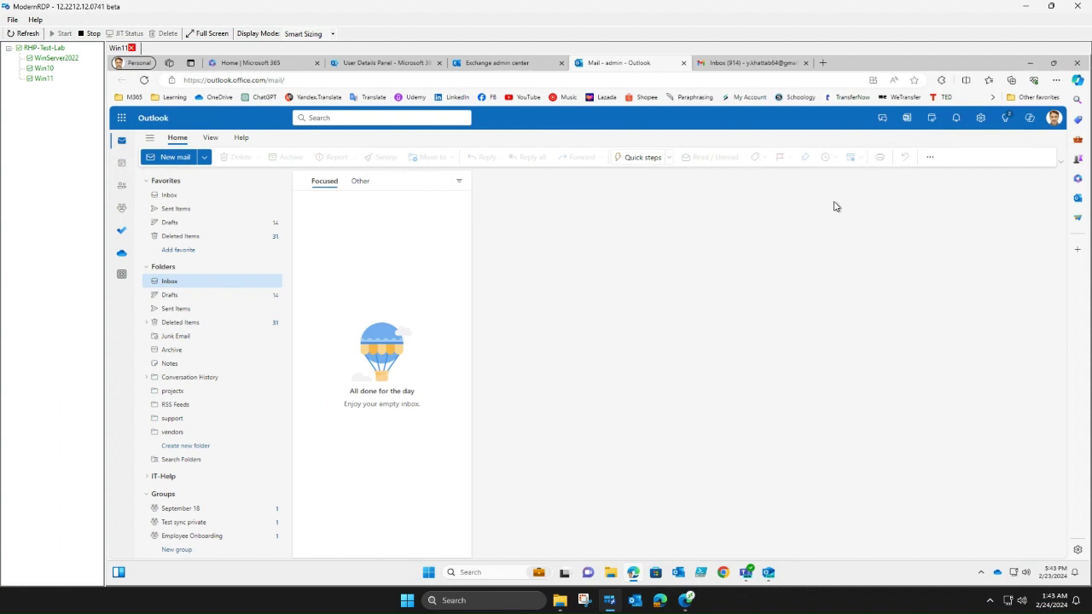
click(980, 119)
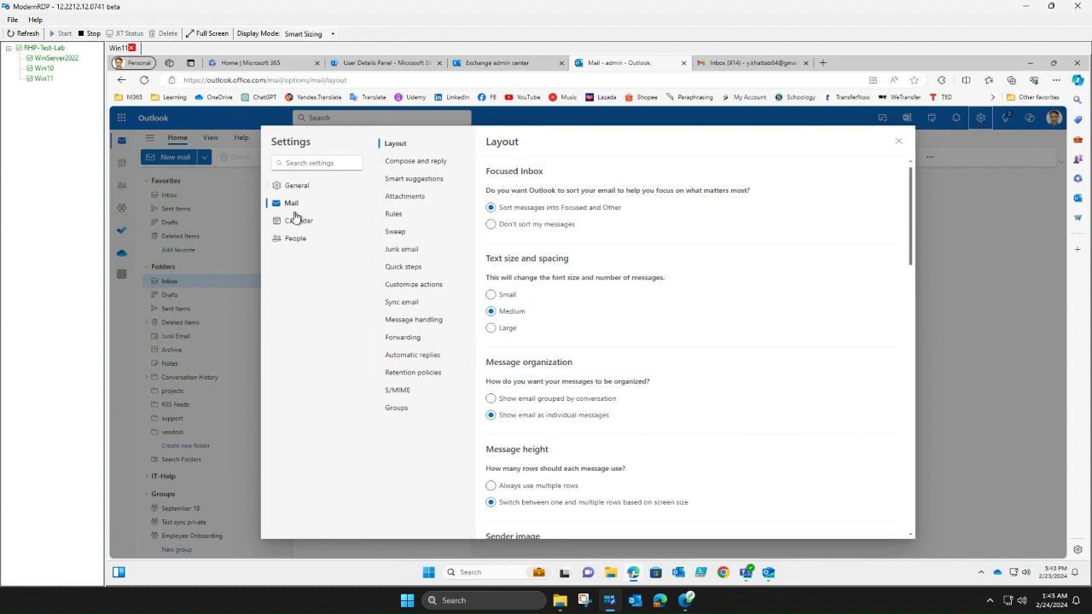
click(394, 219)
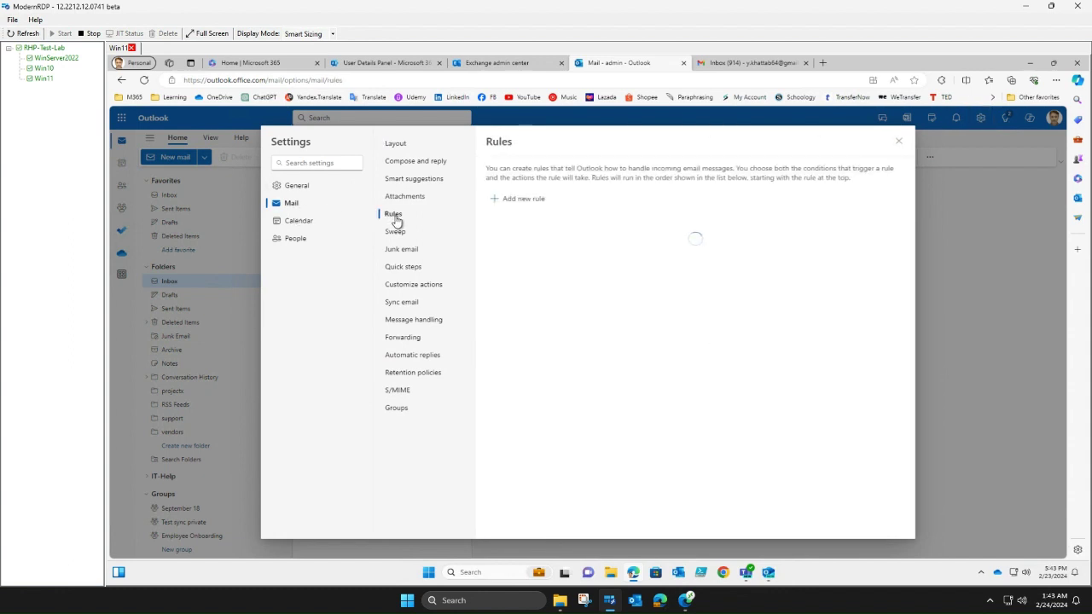
click(527, 200)
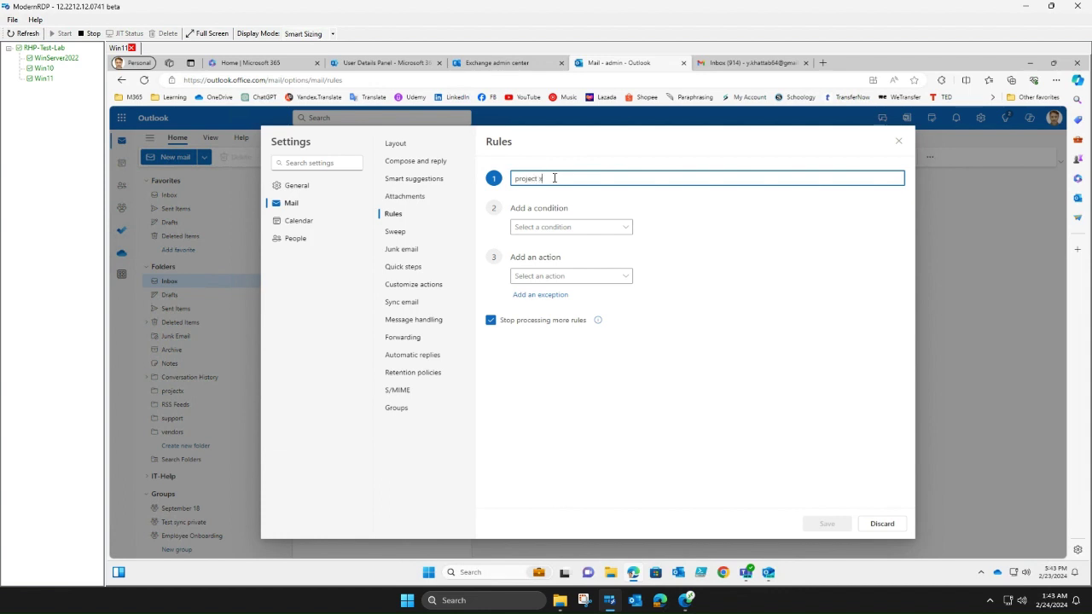
text(project x)
click(630, 228)
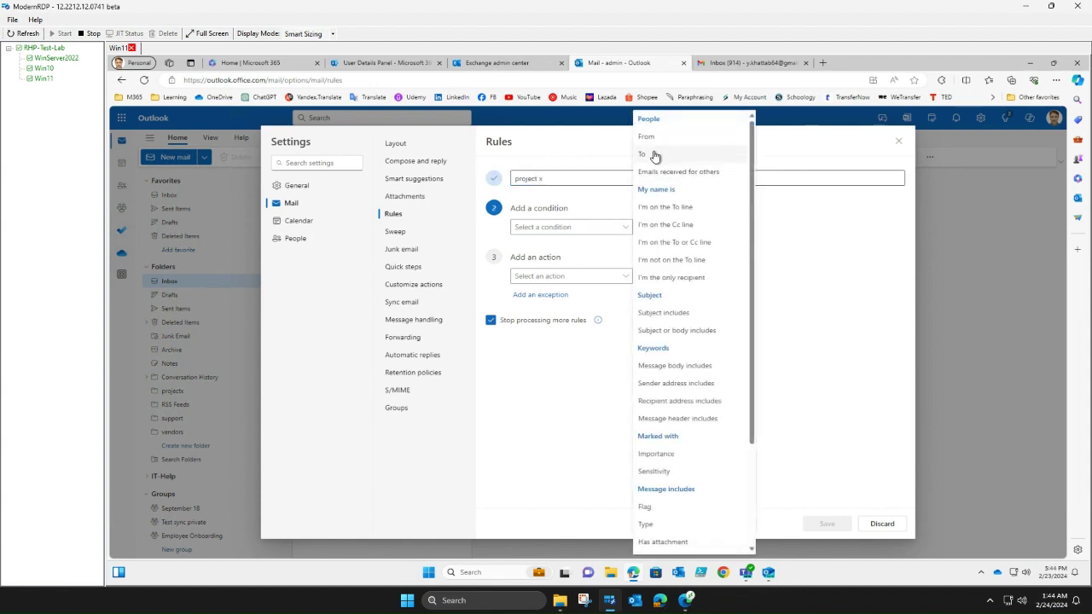
click(654, 156)
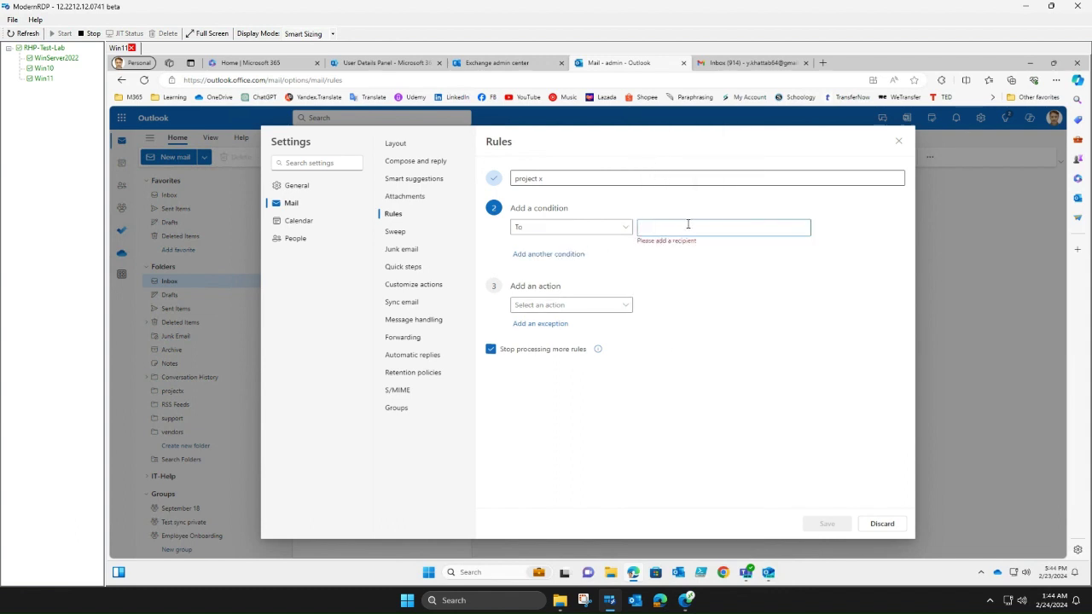
click(687, 223)
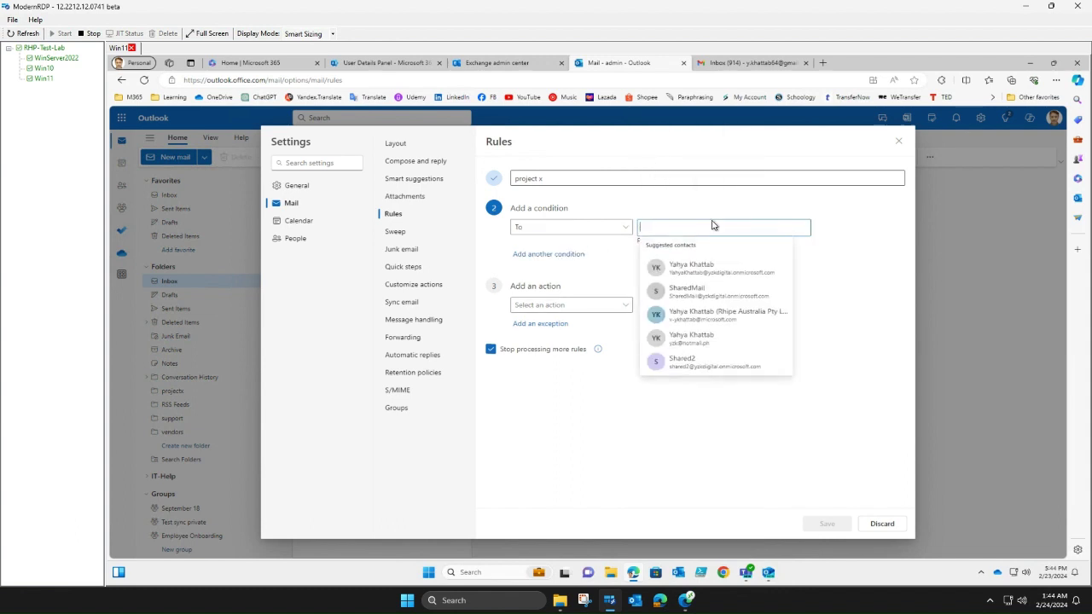
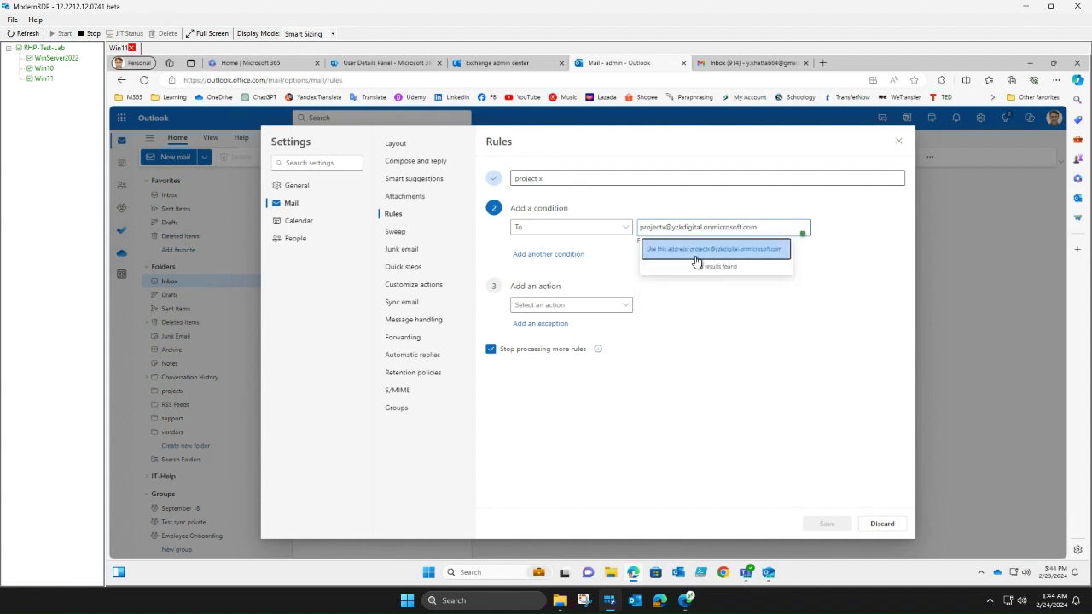
click(698, 254)
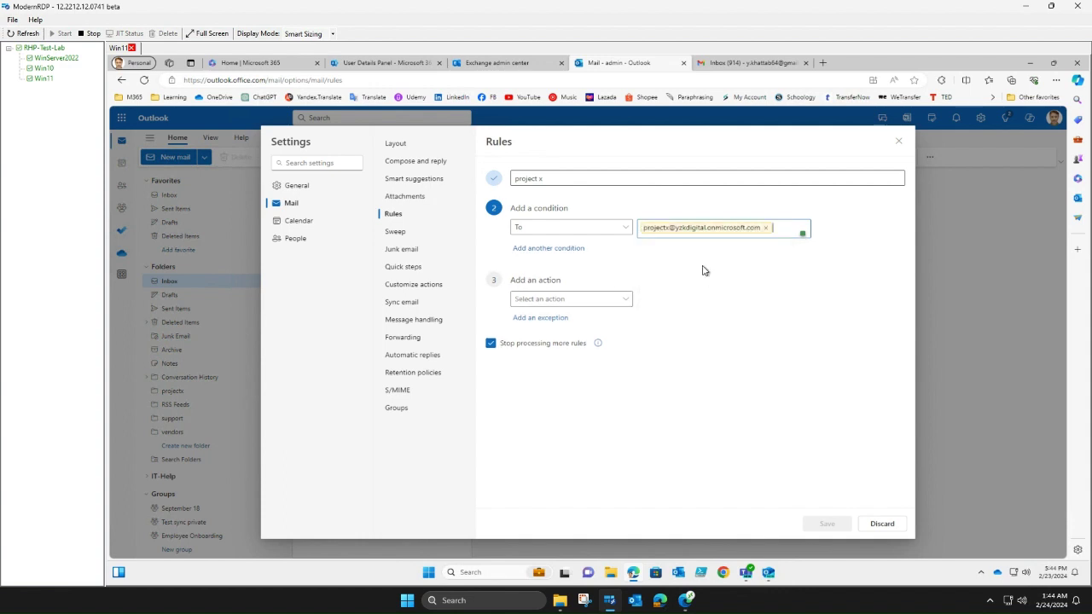
- Set the rule to move matching messages to the projectx folder and save it
click(621, 300)
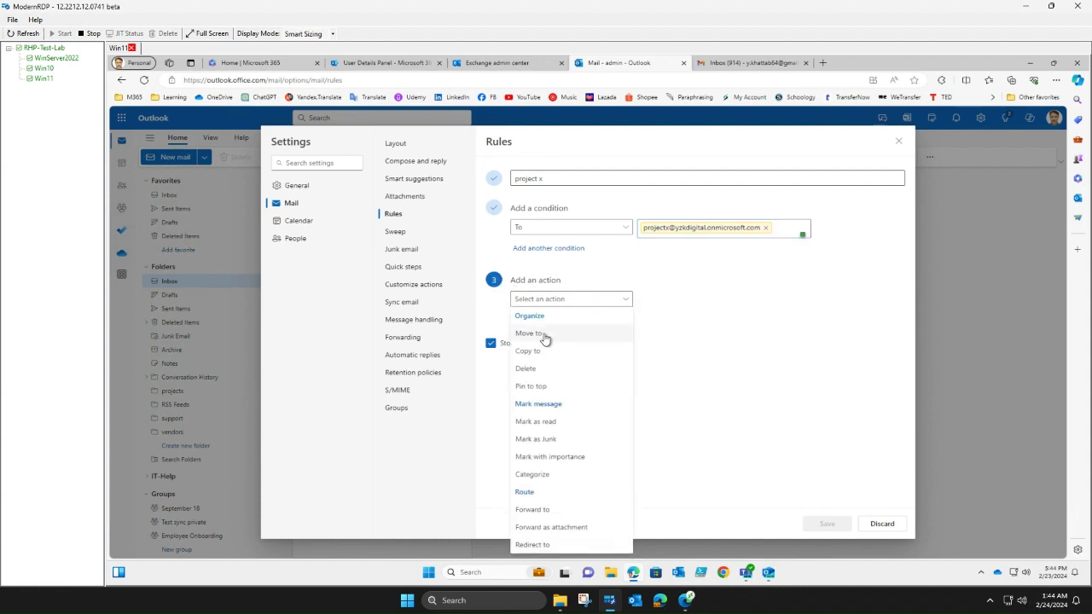
click(543, 334)
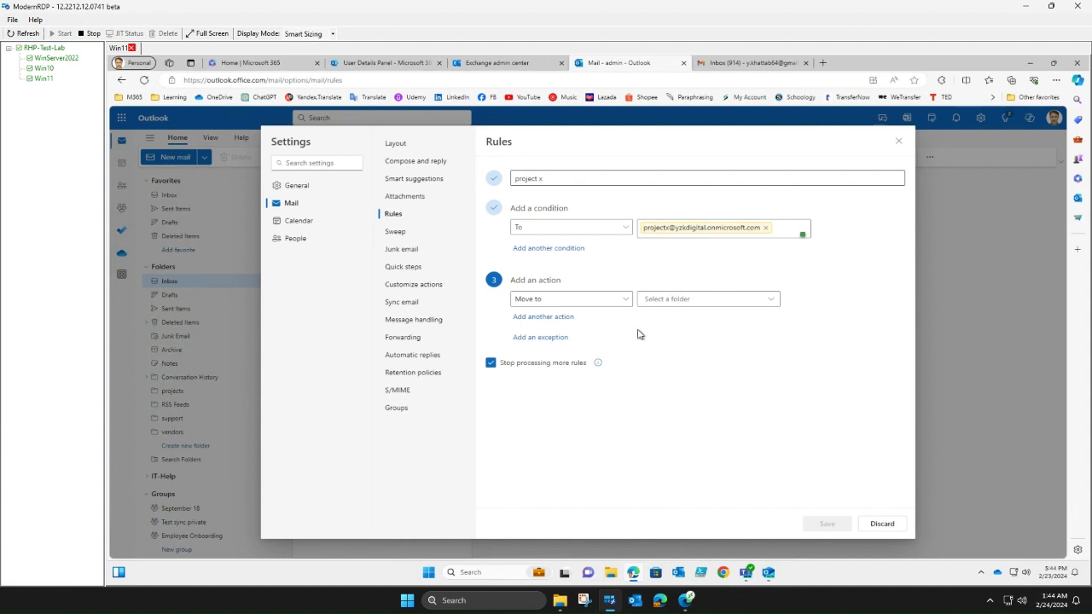
click(771, 303)
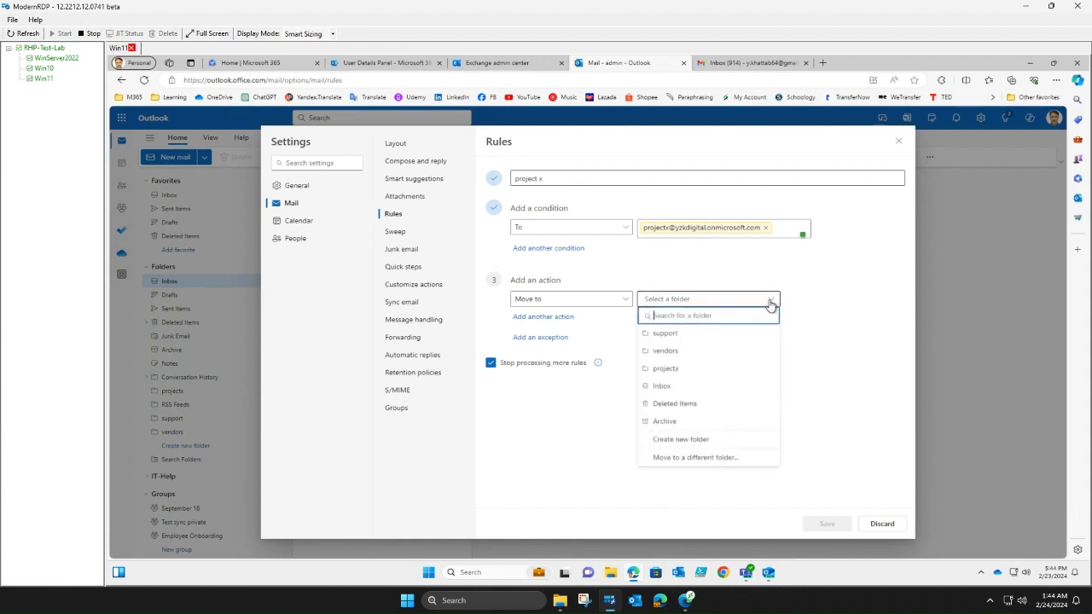
click(675, 369)
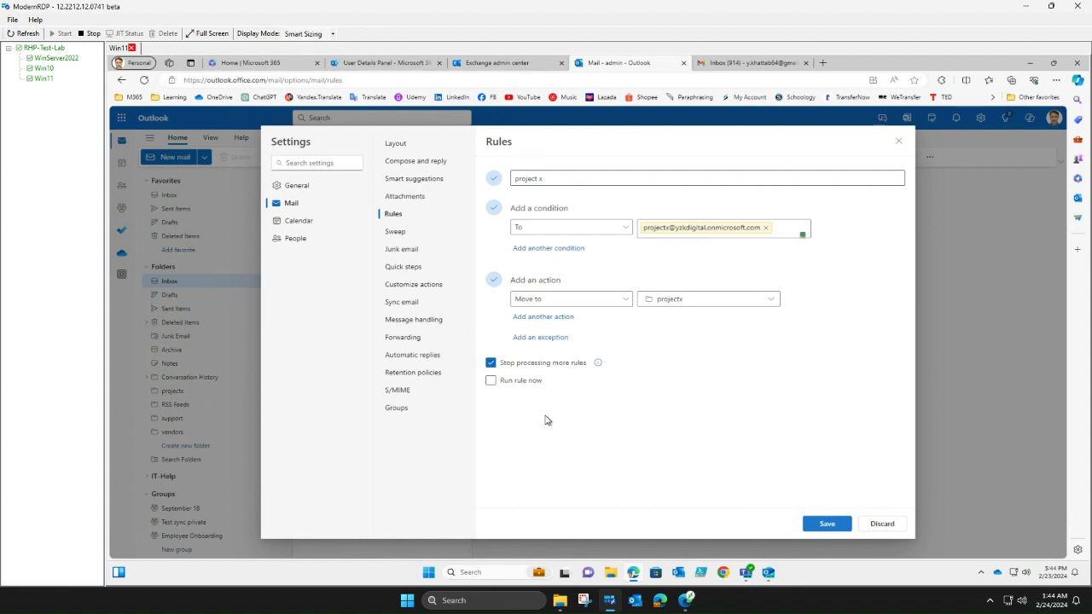
click(834, 526)
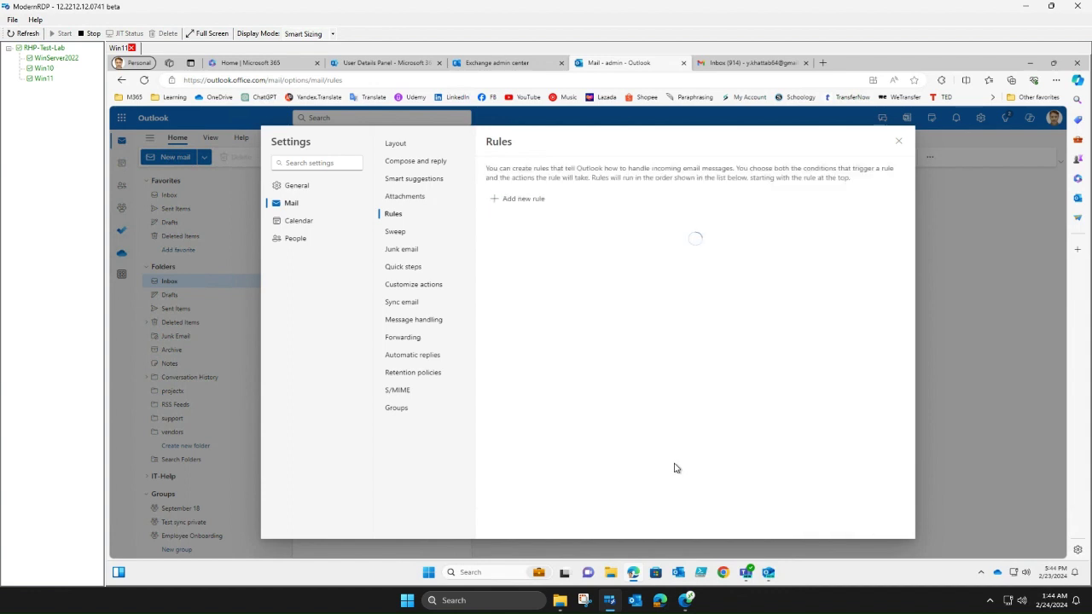
click(526, 203)
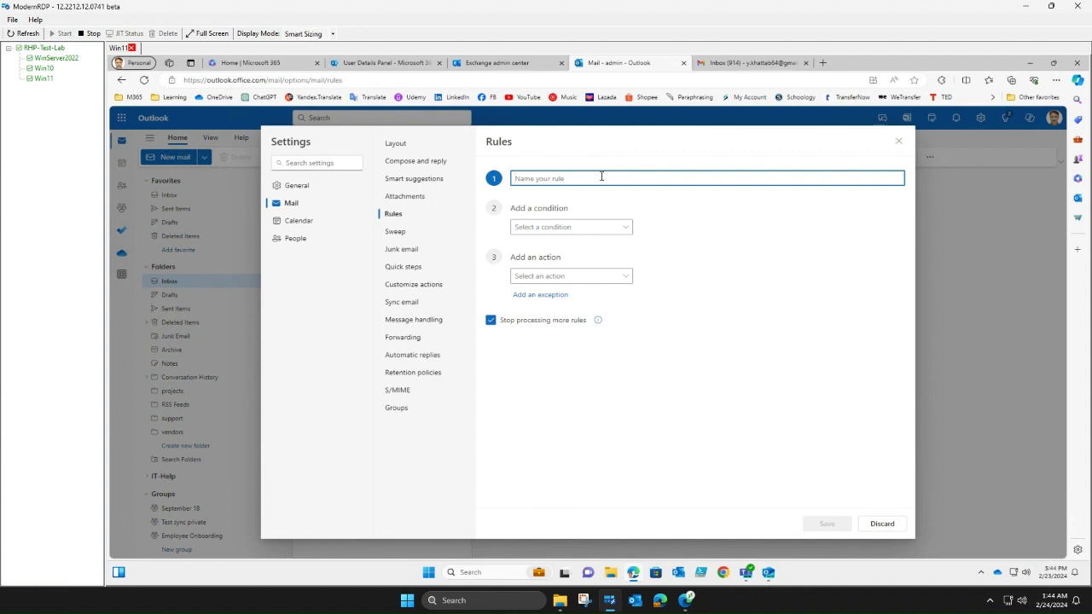
text(Vendors)
click(622, 227)
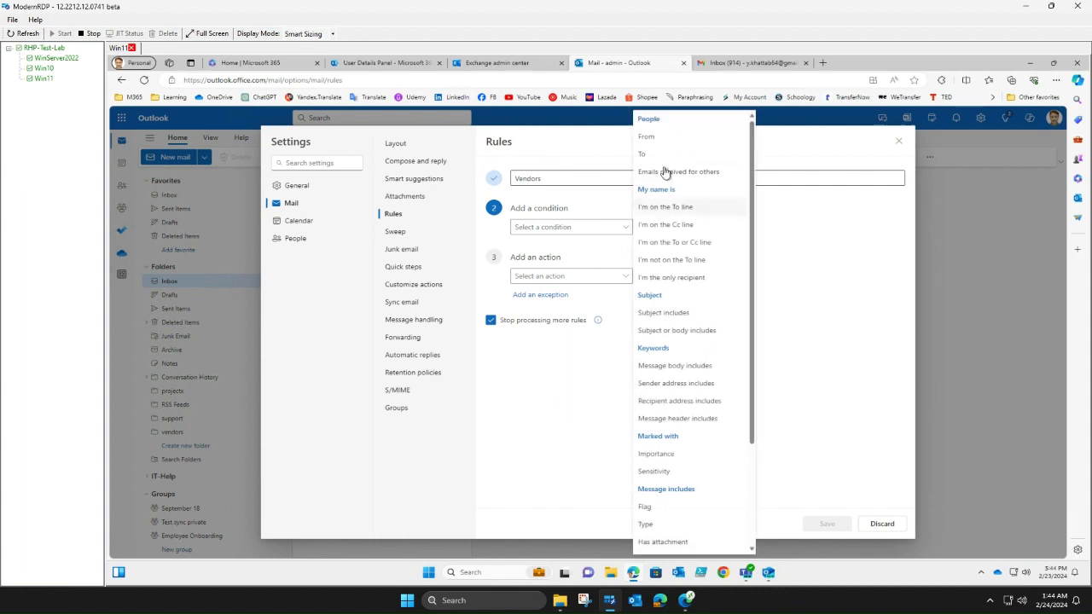
click(664, 154)
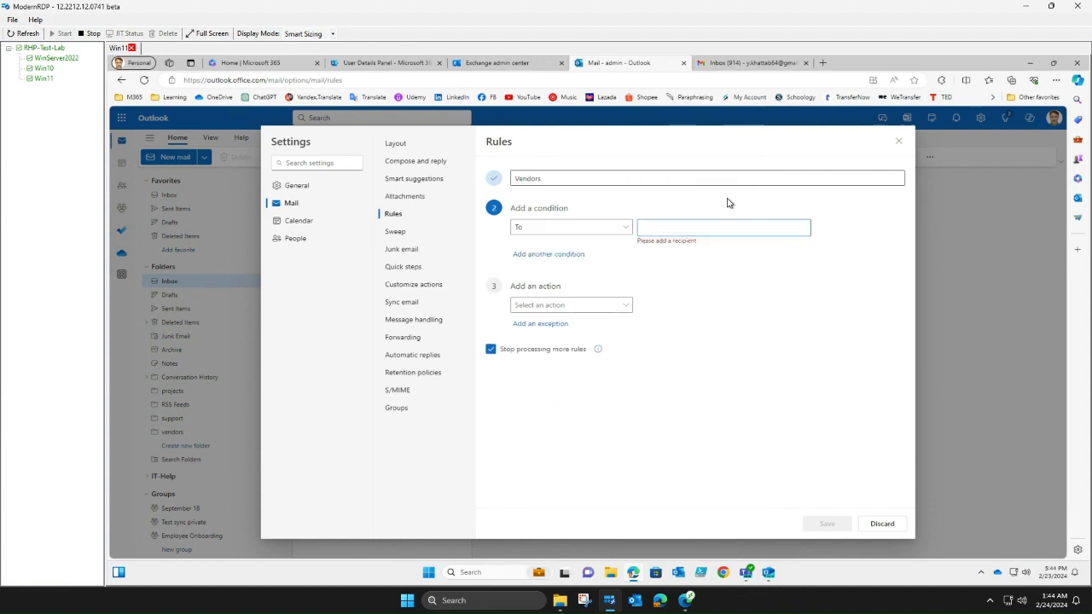
click(686, 227)
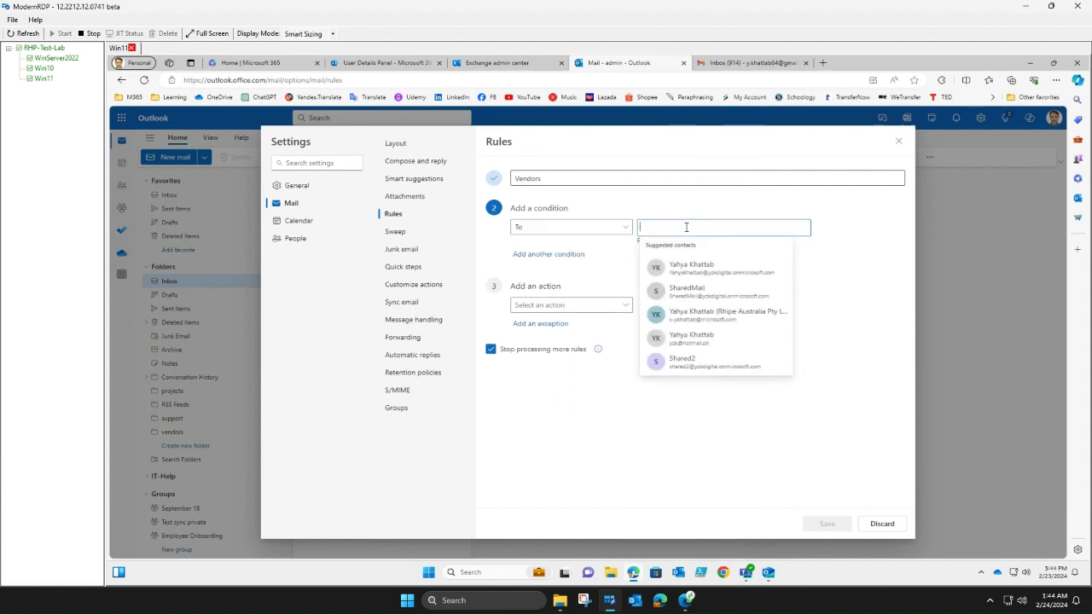
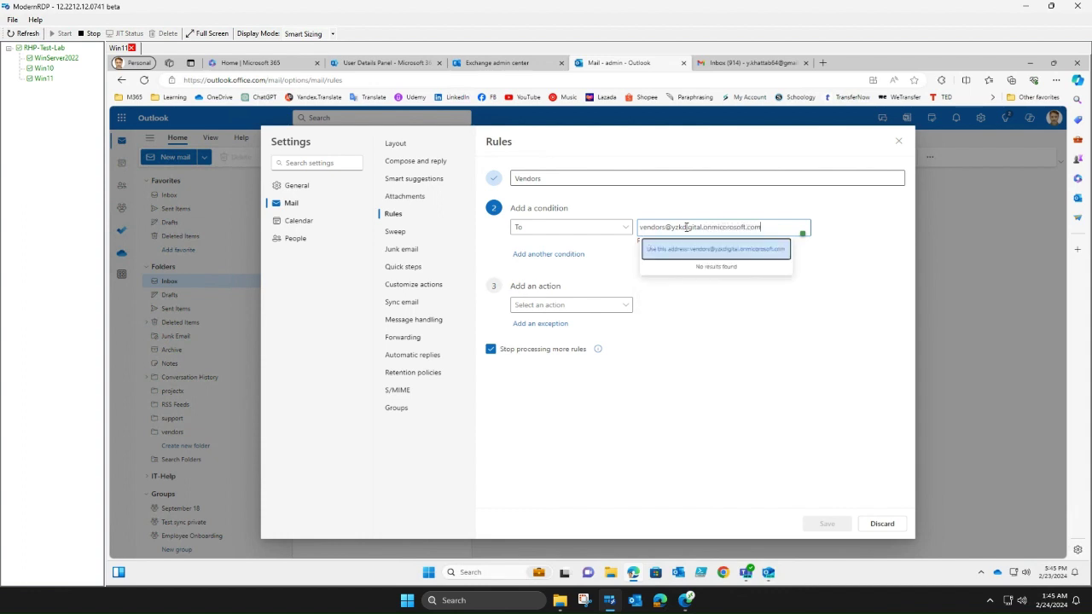
click(708, 248)
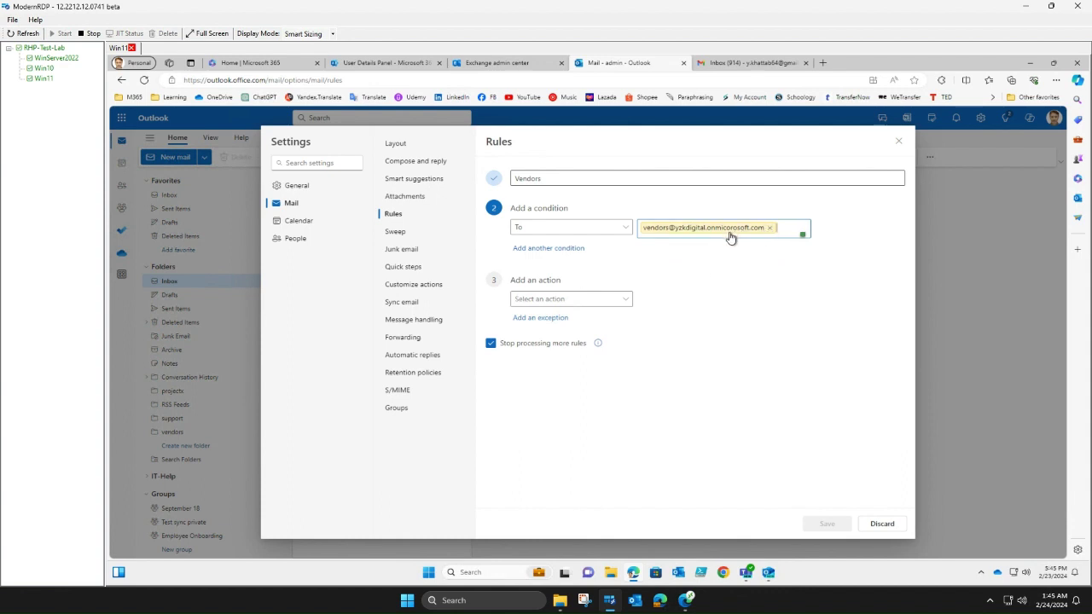
click(769, 228)
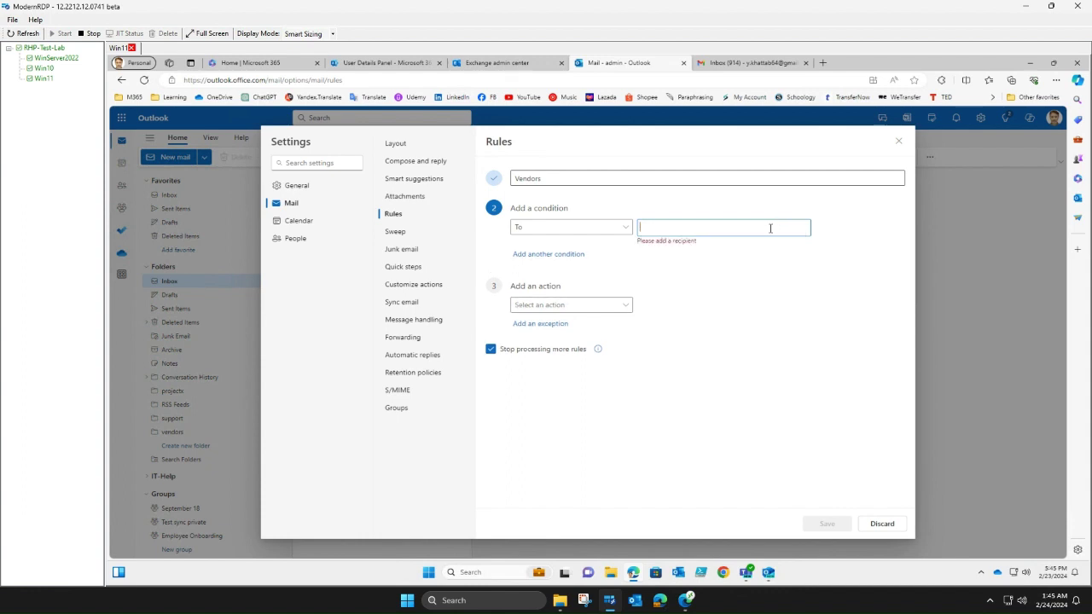
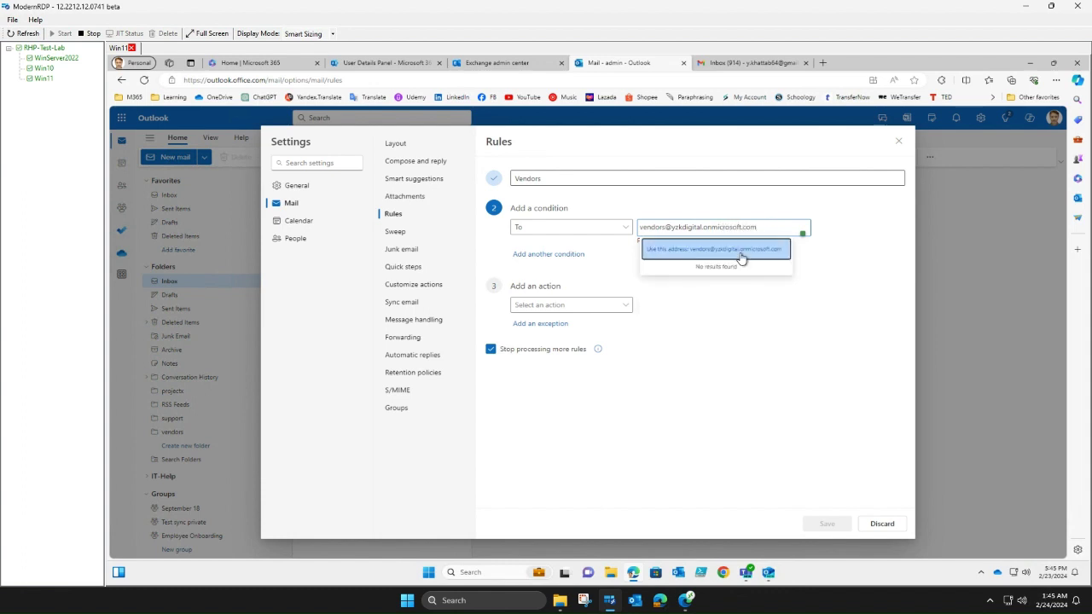
click(739, 254)
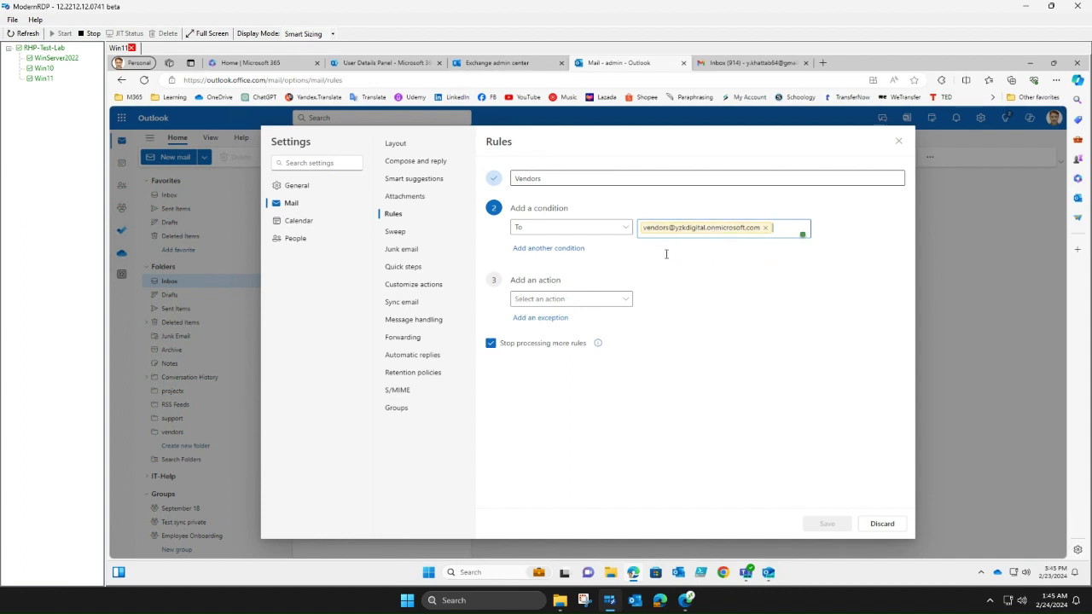
- Make the rule move matching mail to the vendors folder, save it, and close Settings
click(629, 299)
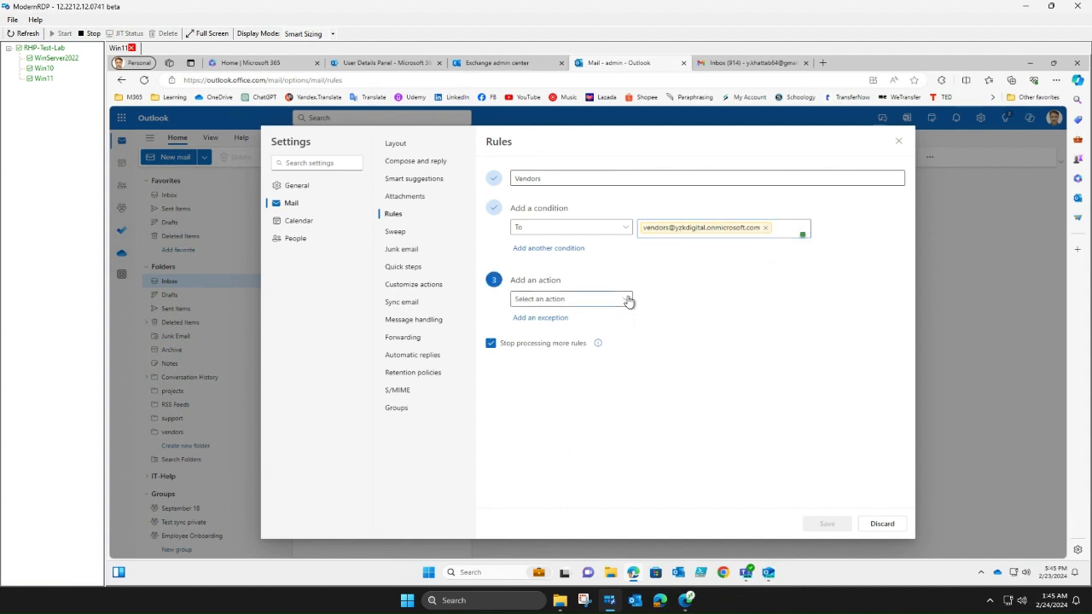
click(564, 333)
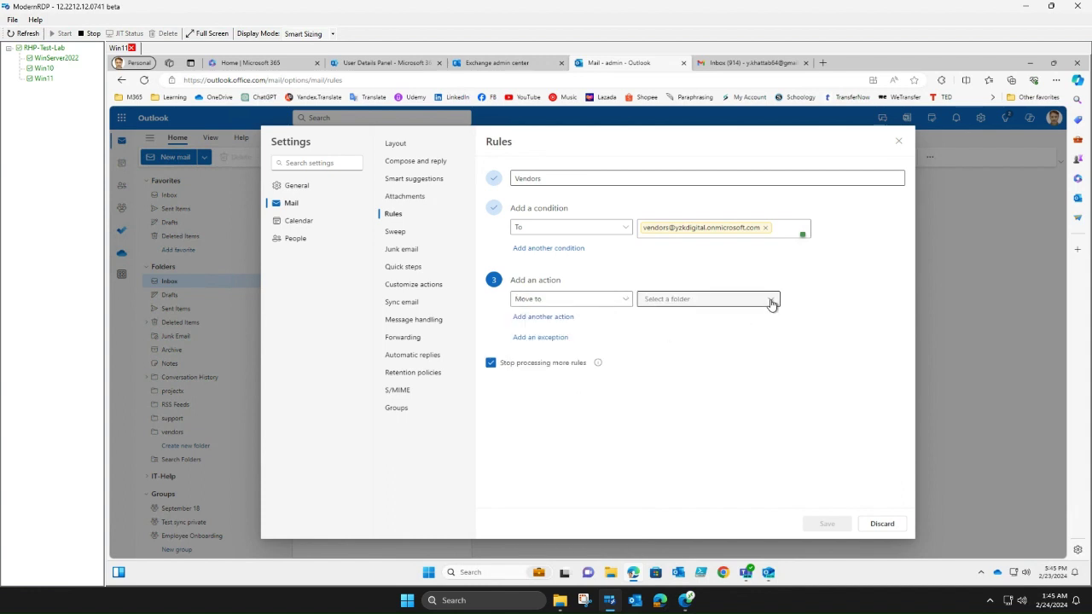
click(771, 299)
click(673, 352)
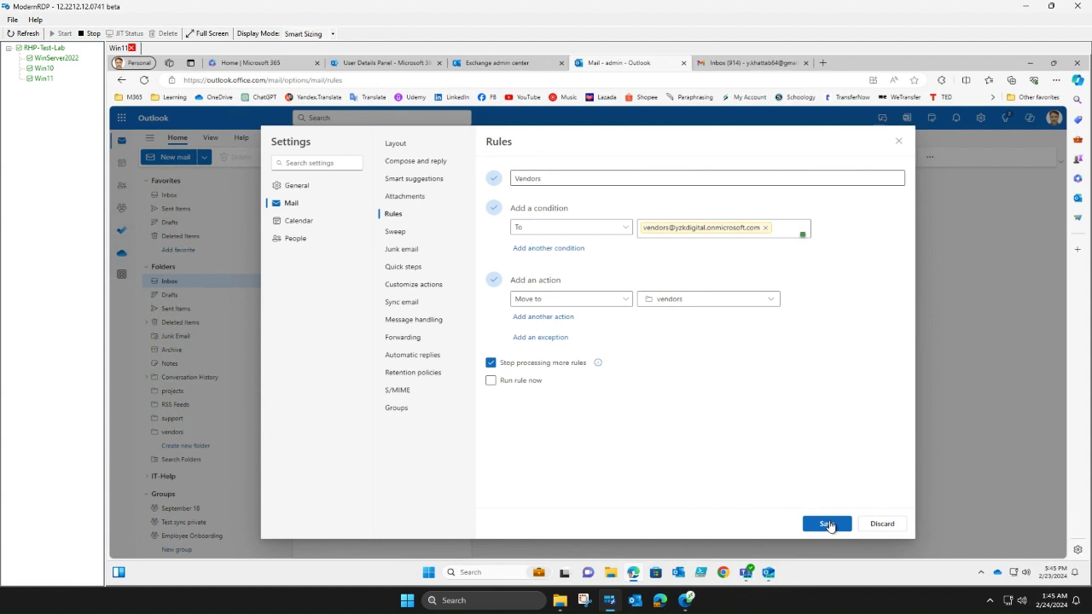
click(832, 525)
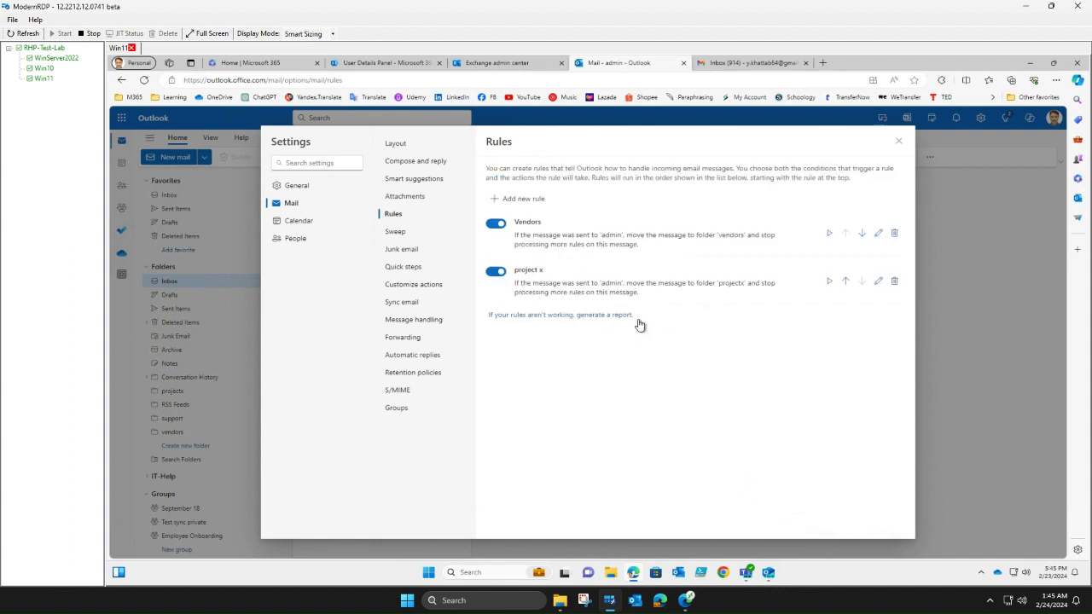
click(900, 143)
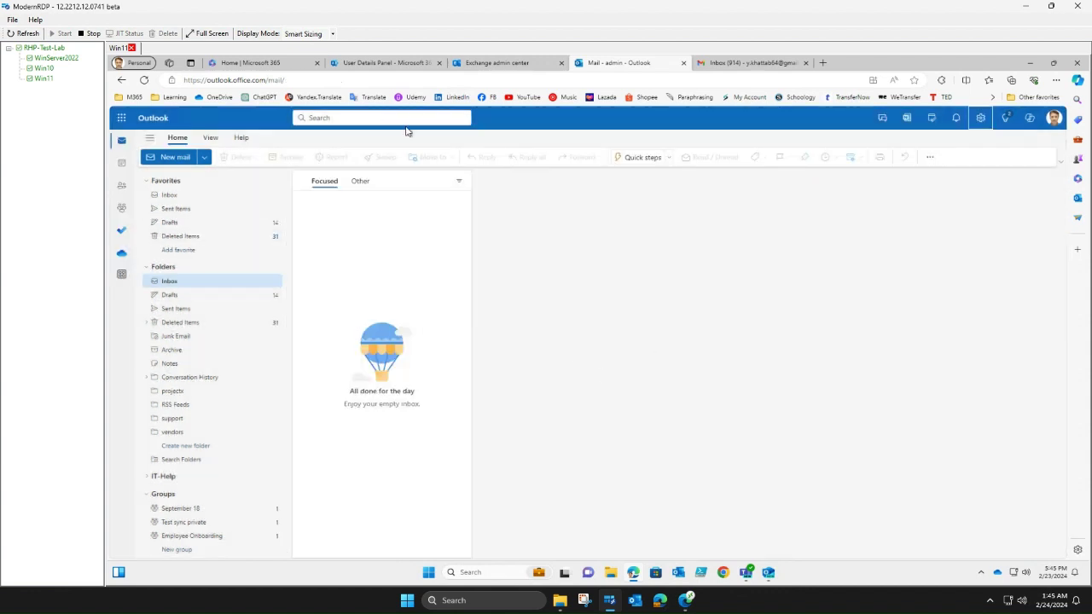
- From Gmail, send a full-size message to the projectx alias with subject 'Alias test' and body 'testing-1'
click(753, 66)
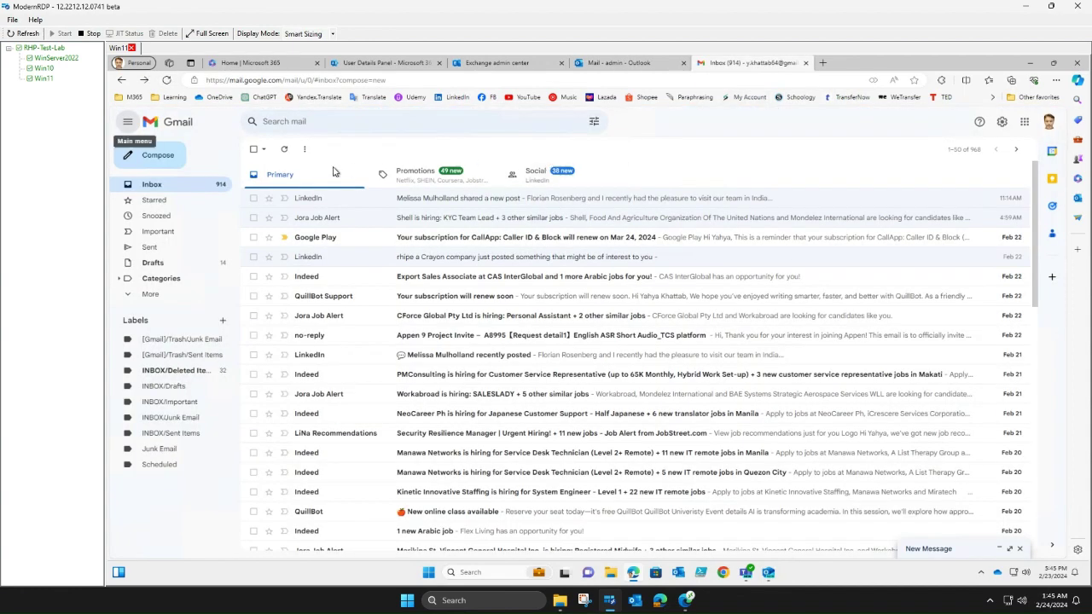
click(167, 162)
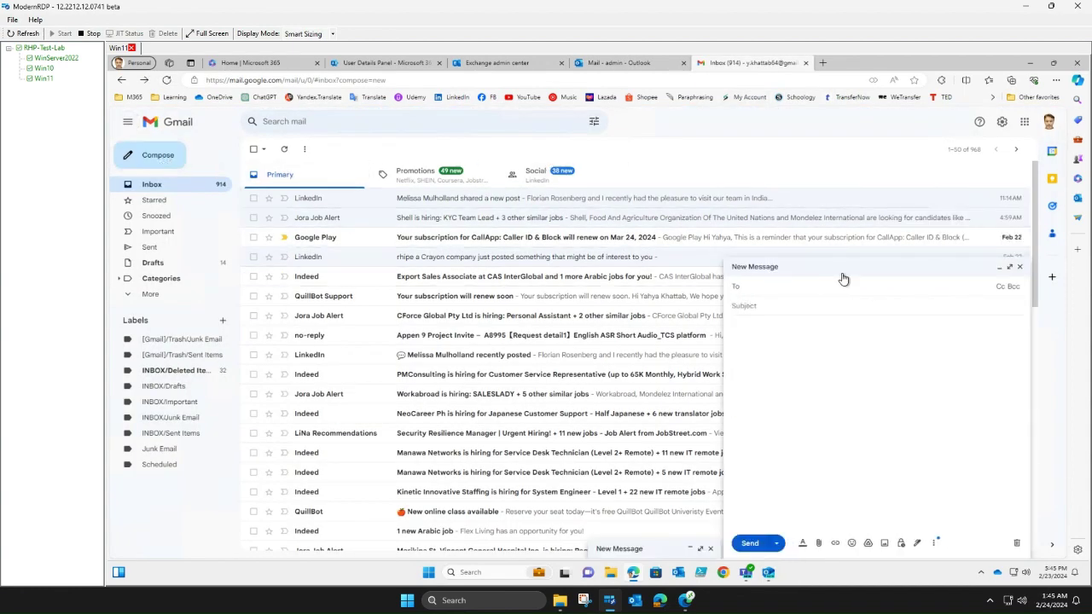
click(1010, 268)
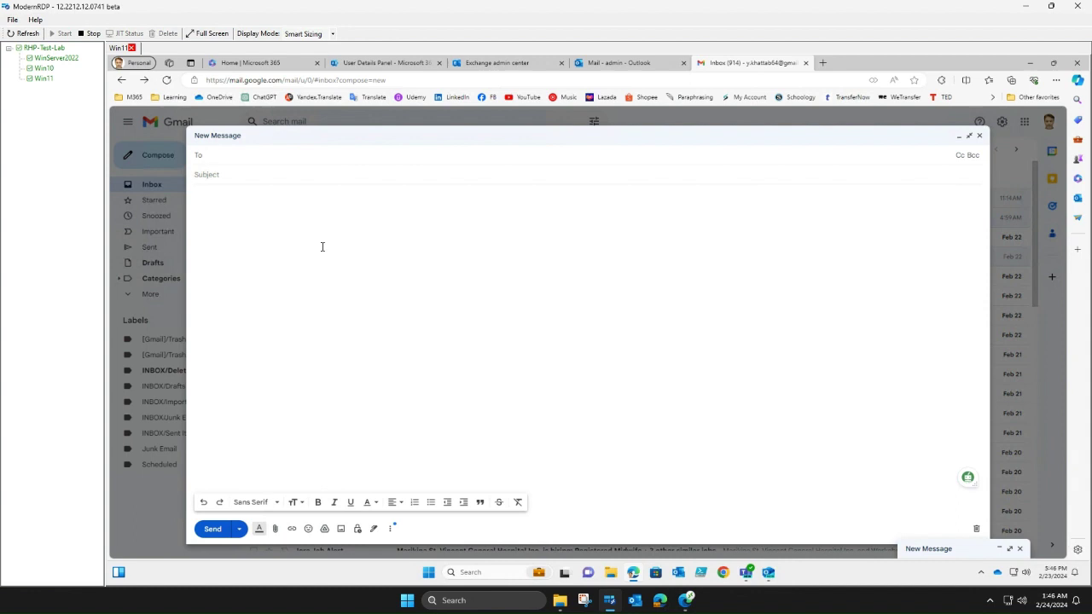
text(pro)
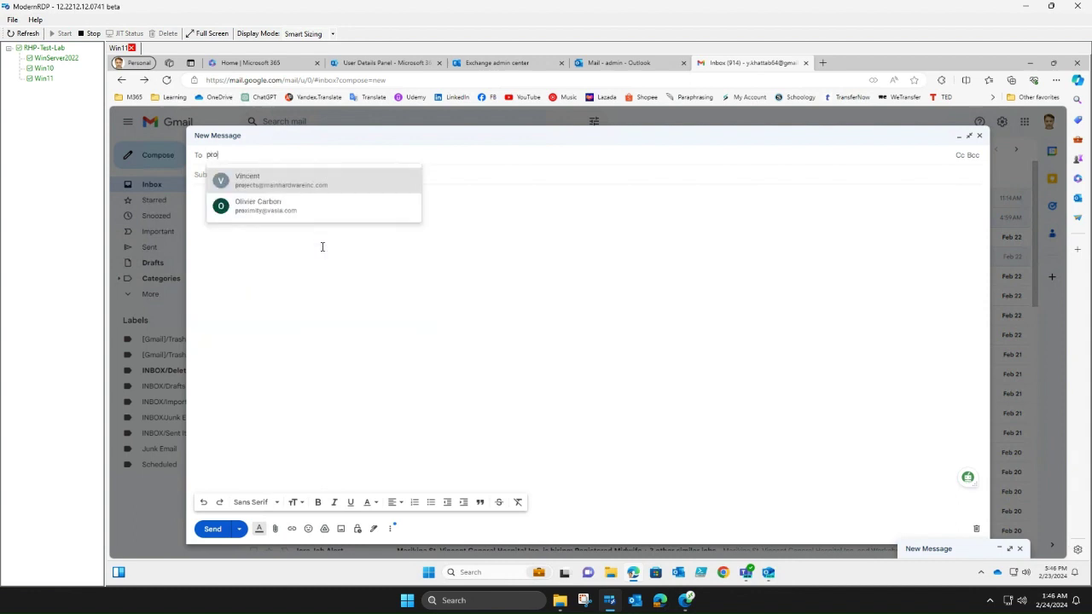
text(jects)
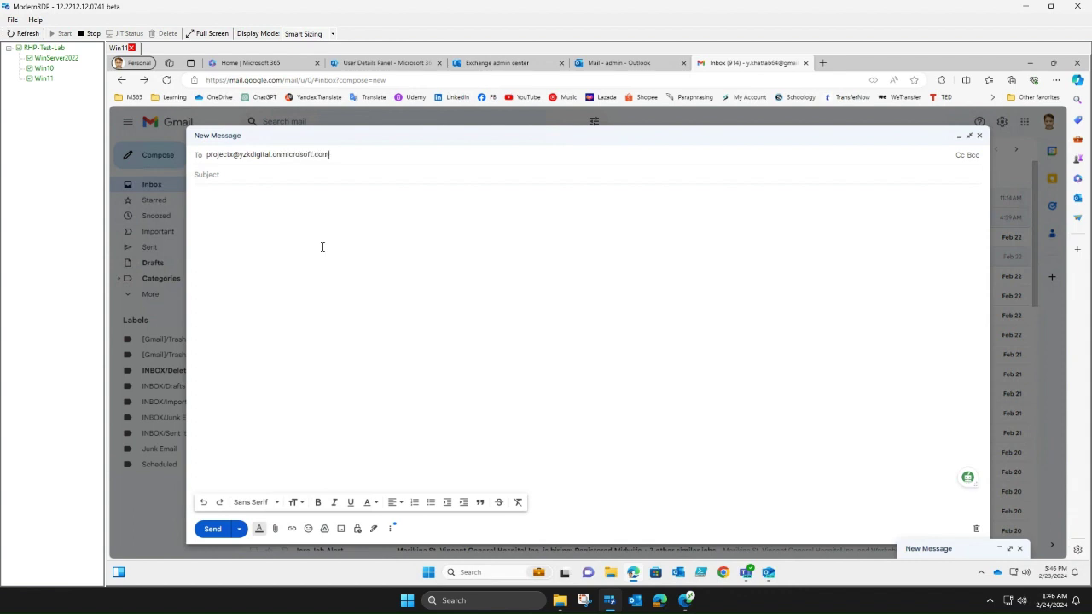
click(256, 183)
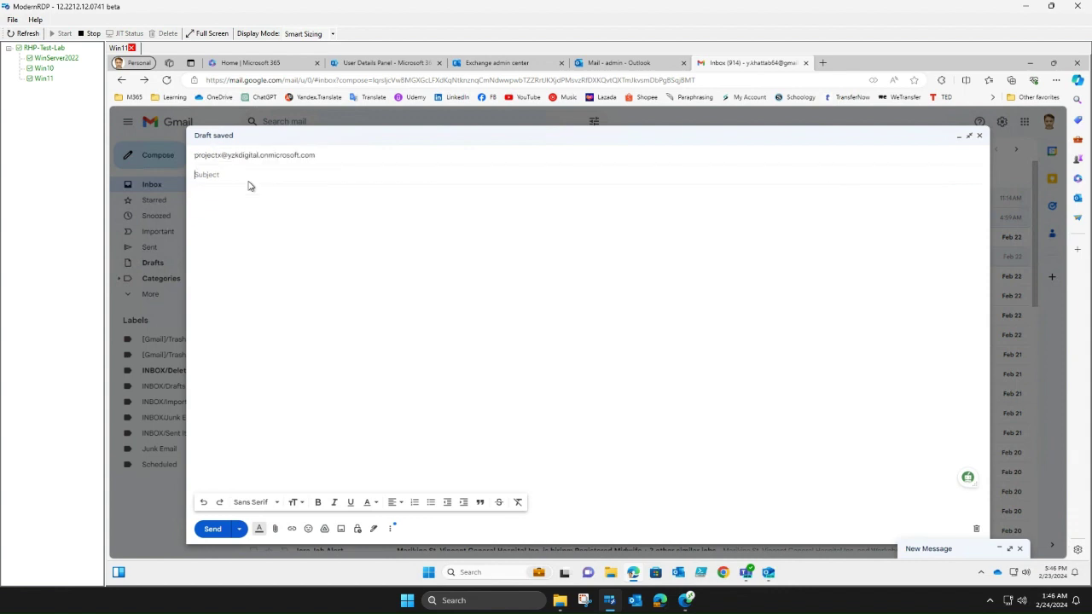
text(Alisa)
text(1)
click(213, 529)
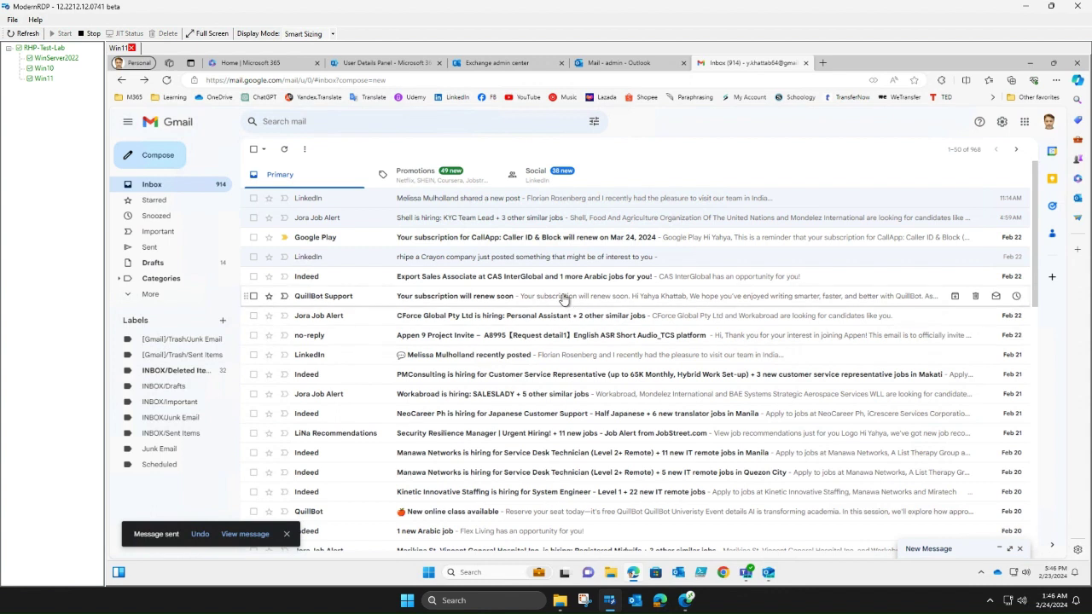
- Check Outlook's projectx folder, reloading twice; it stays empty, so go back to Gmail
click(616, 64)
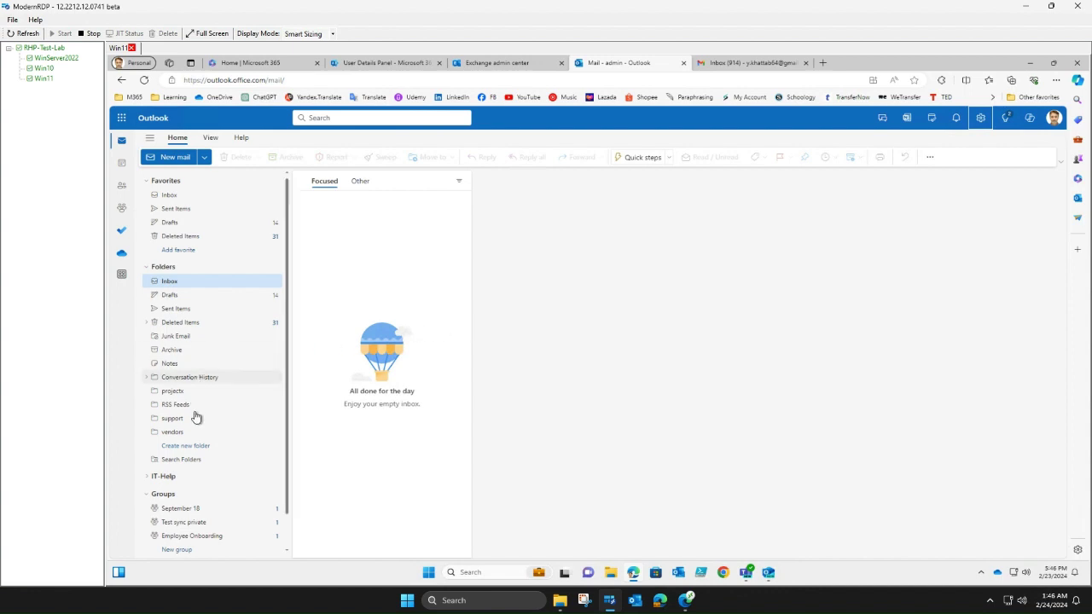
click(173, 283)
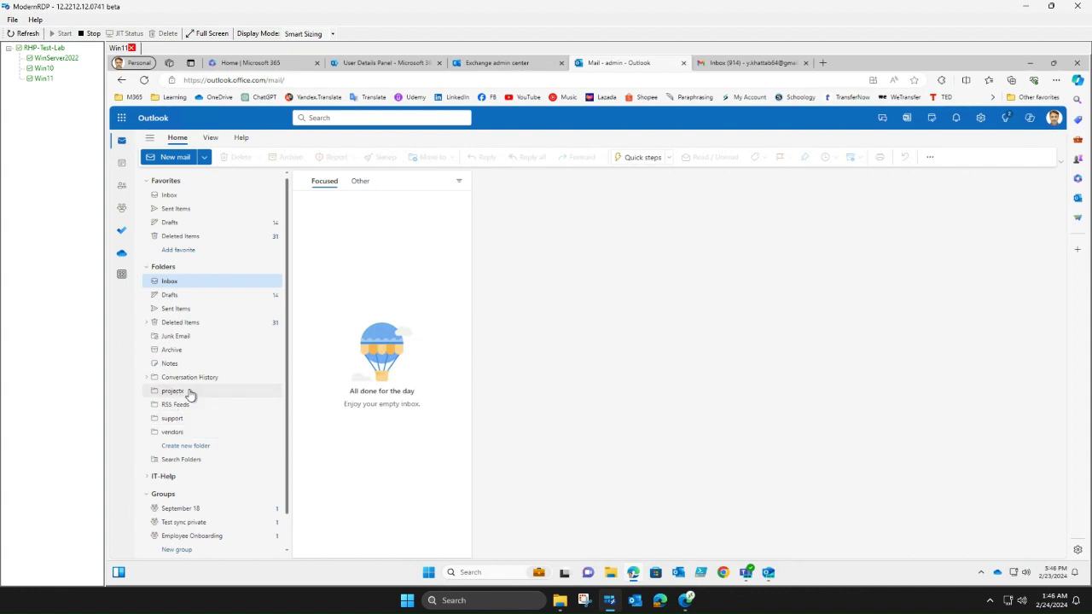
click(170, 391)
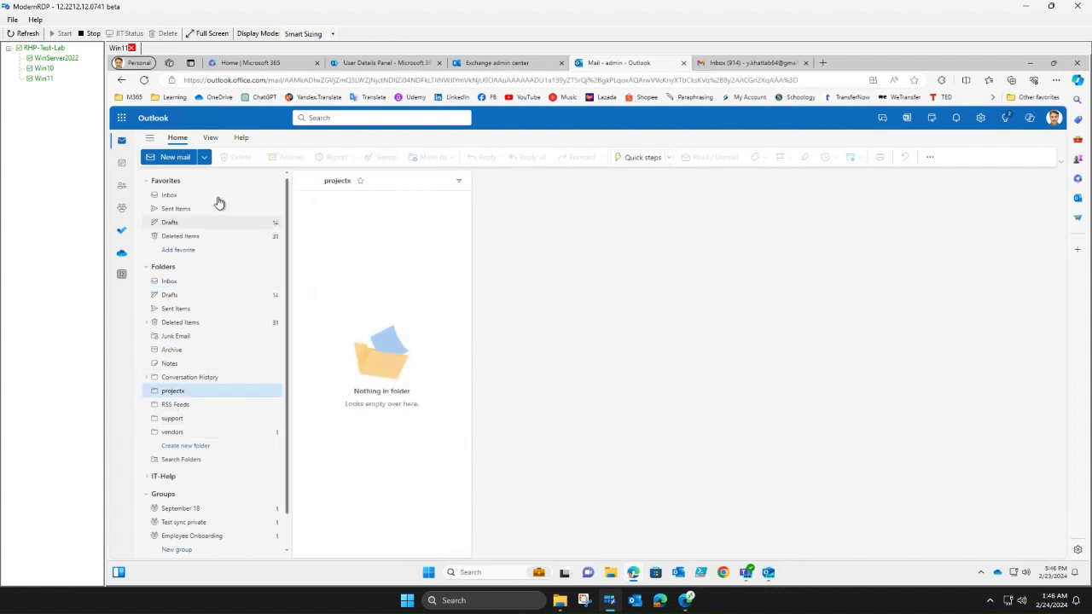
click(145, 80)
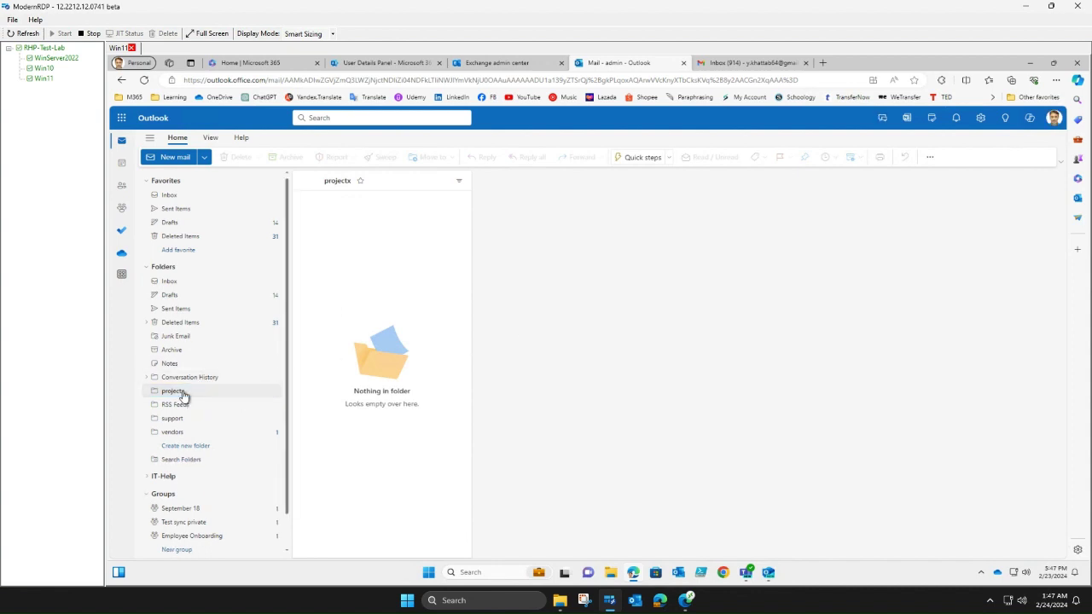
click(144, 80)
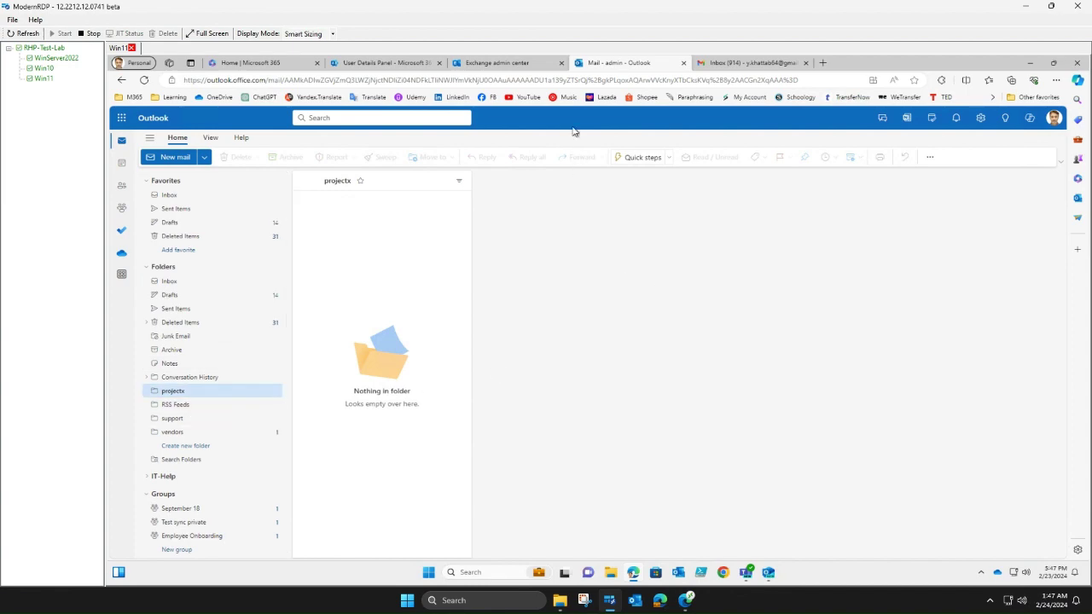
click(768, 62)
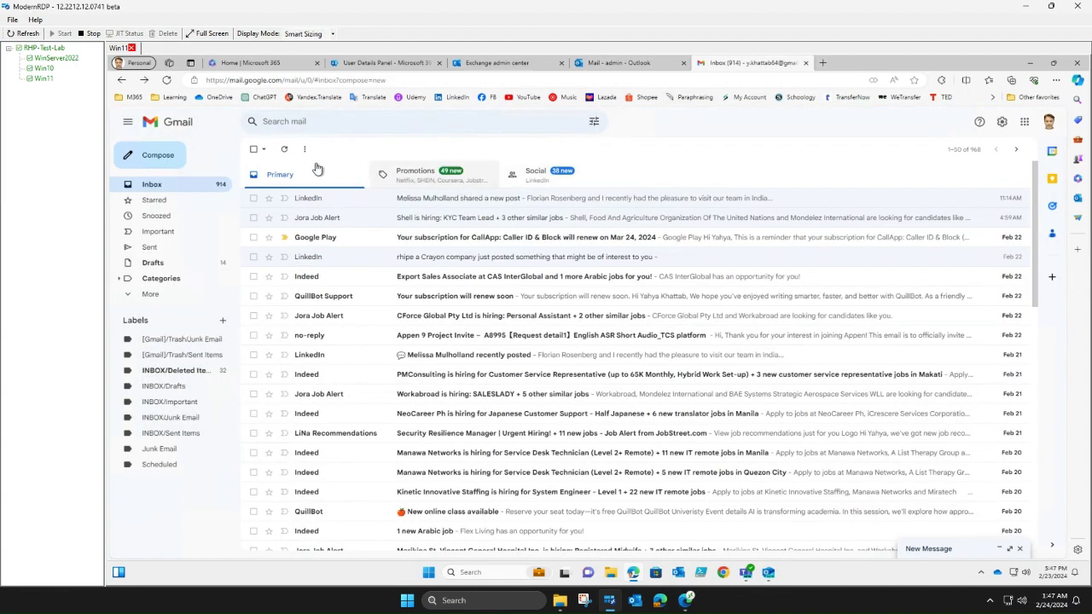
- From Gmail, send a 'test-alias' message with body 'testing' to the vendors alias address
click(162, 159)
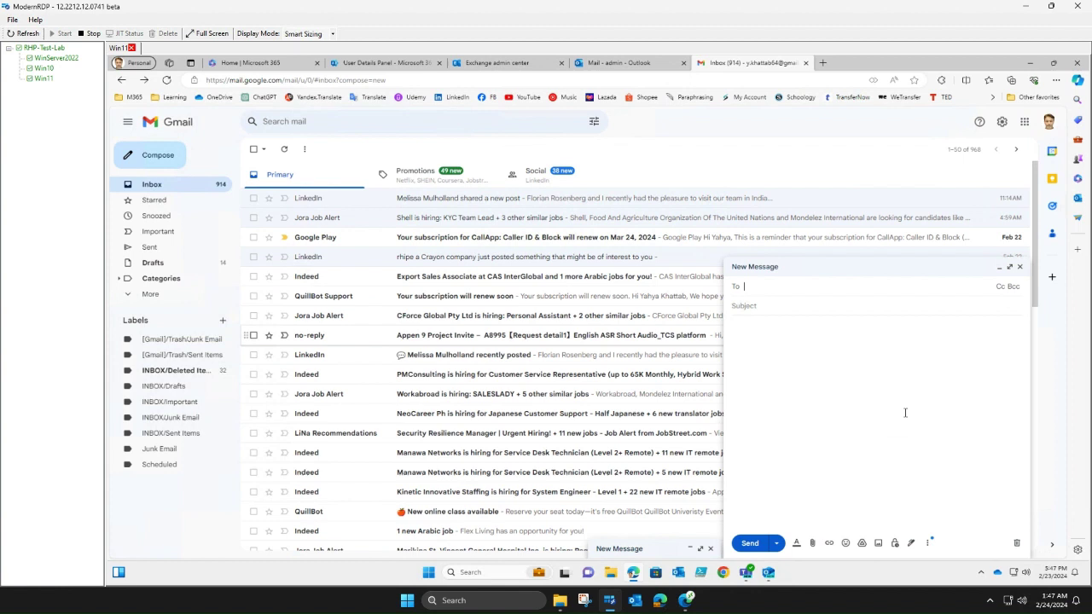
click(1010, 267)
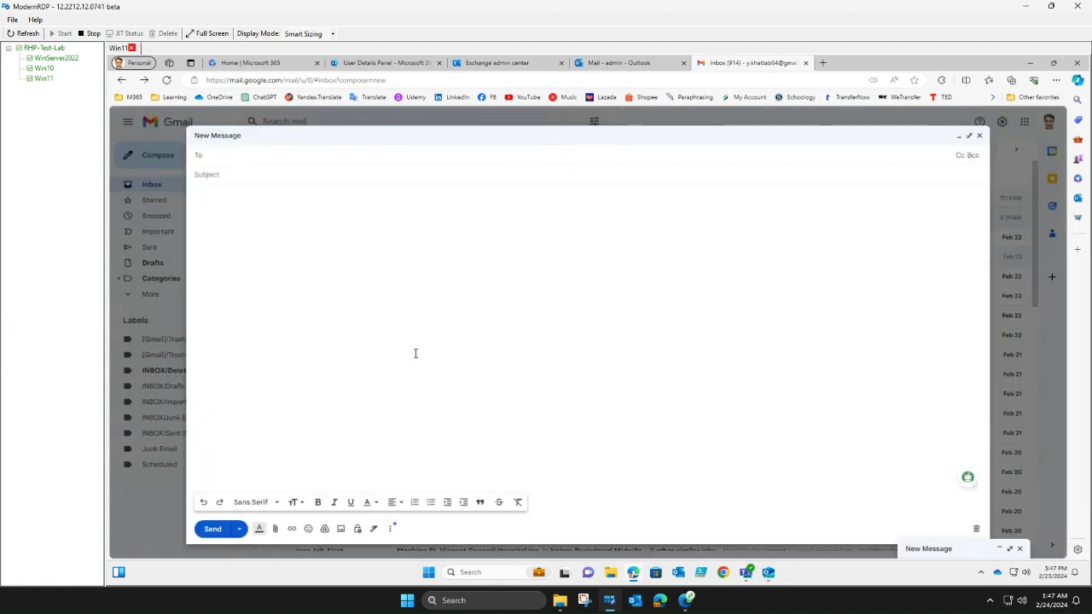
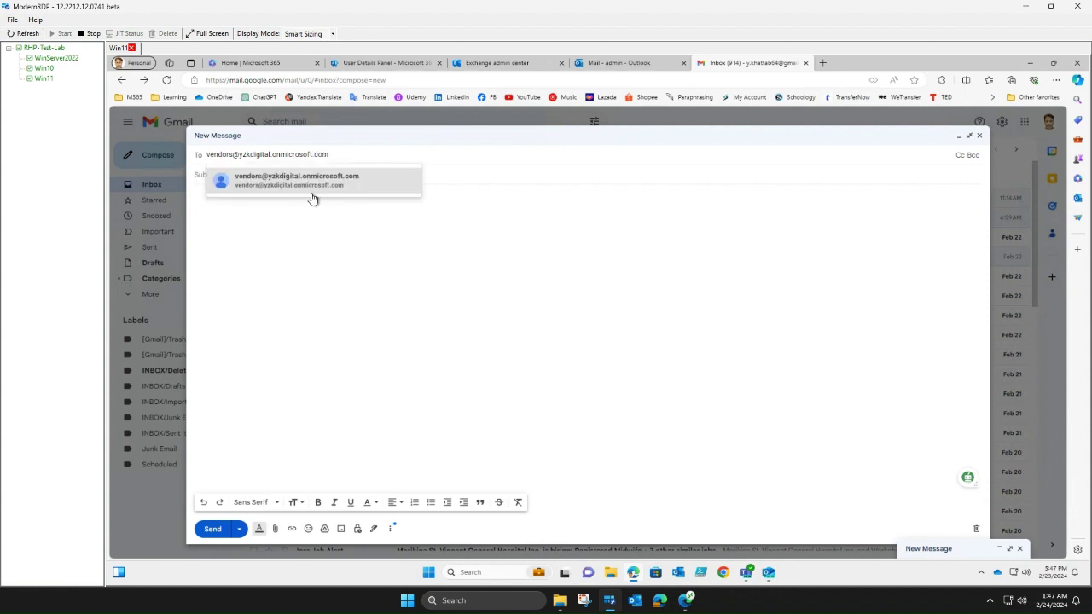
click(299, 178)
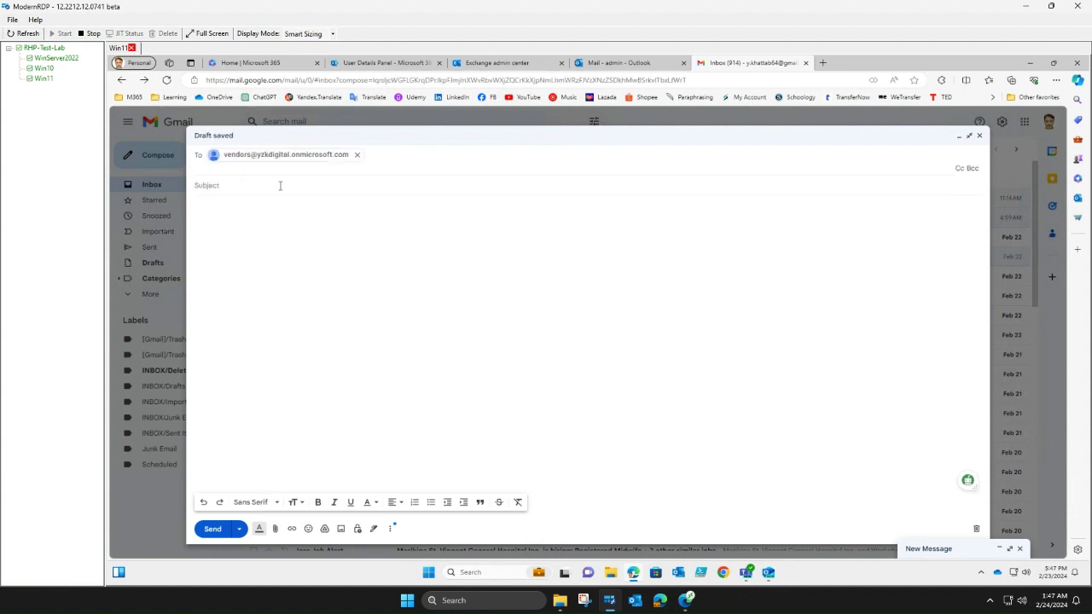
click(282, 186)
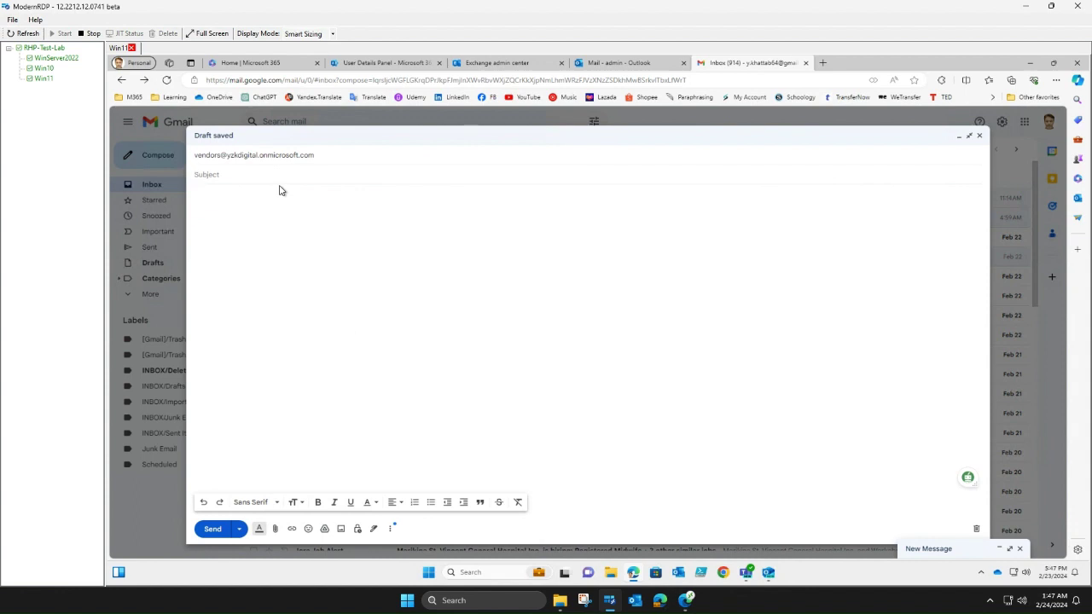
text(test-alias)
key(Tab)
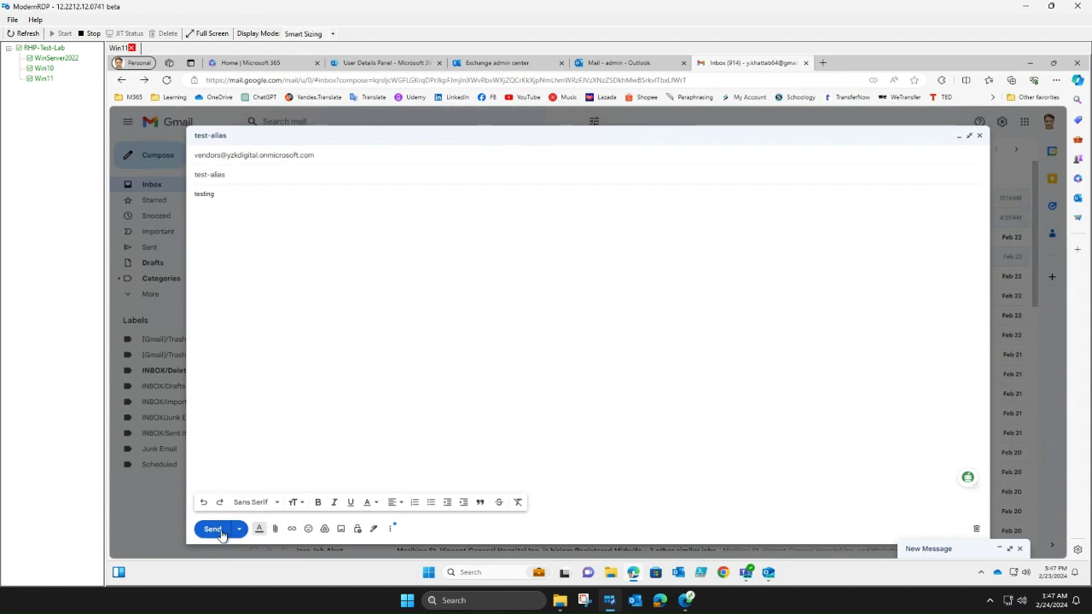
key(ctrl+Return)
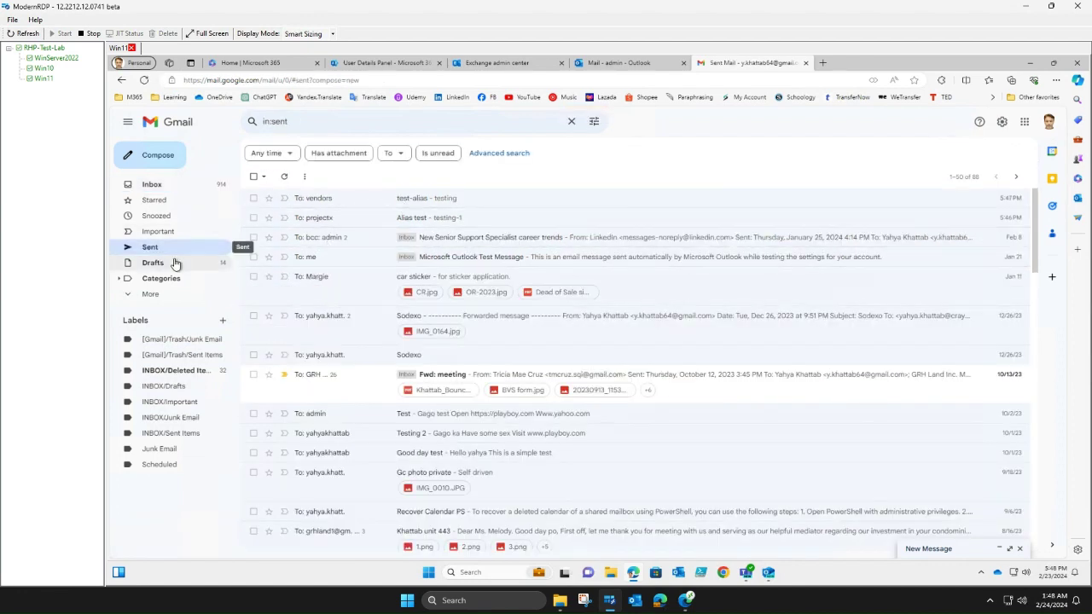
click(625, 66)
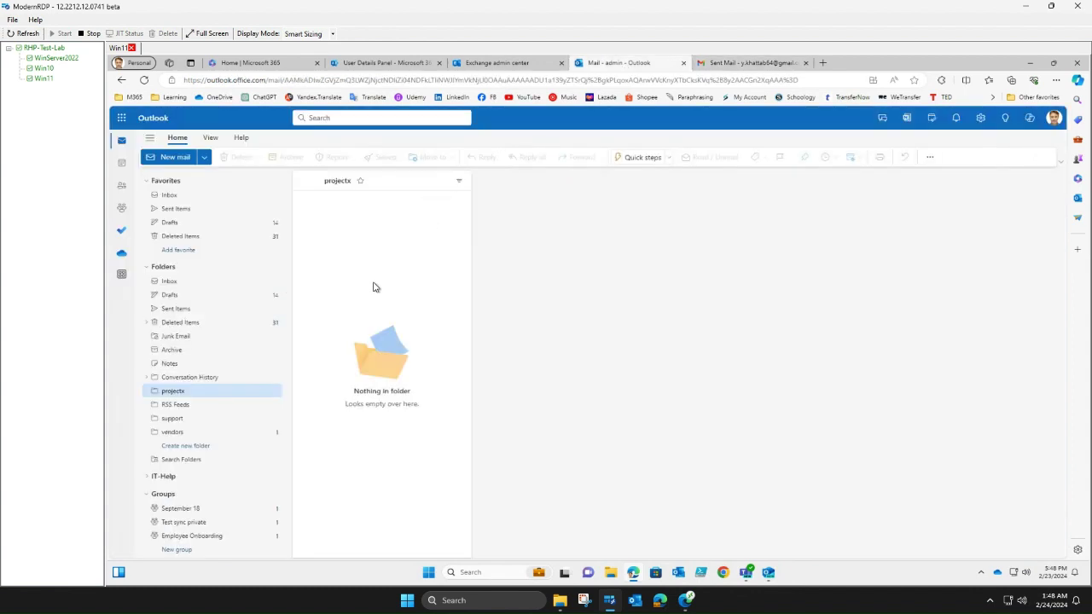
- Confirm Alias test and test-alias both landed in the vendors folder, not projectx
click(194, 434)
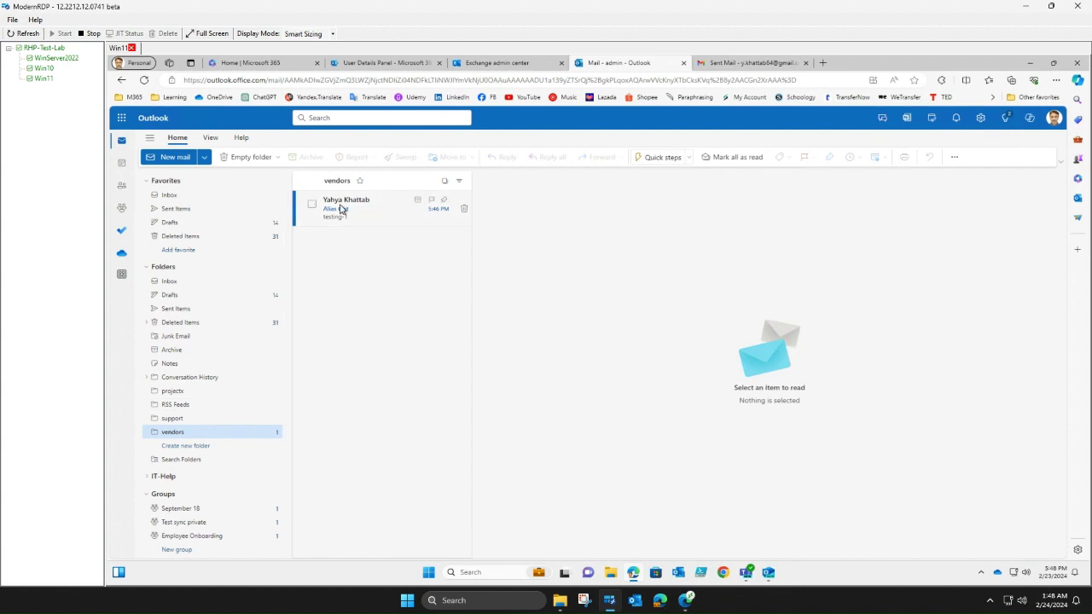
click(175, 393)
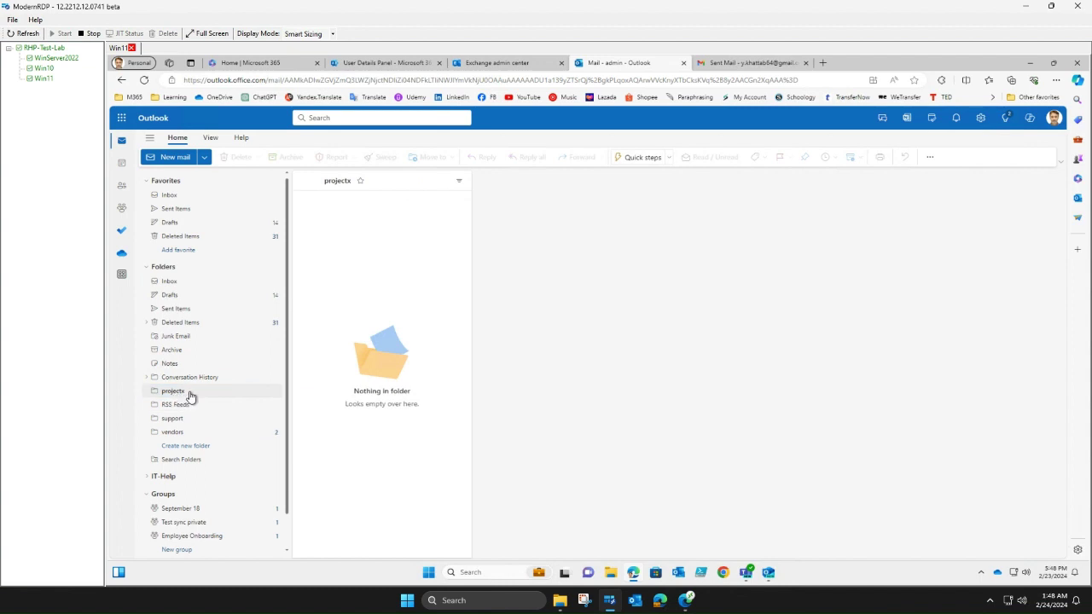
click(175, 433)
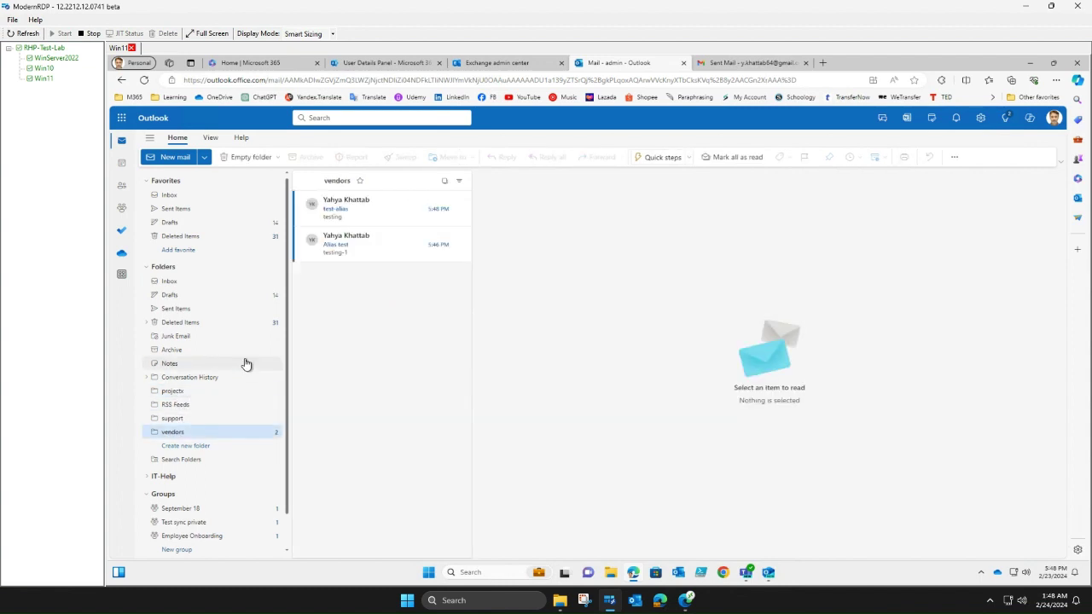
click(348, 256)
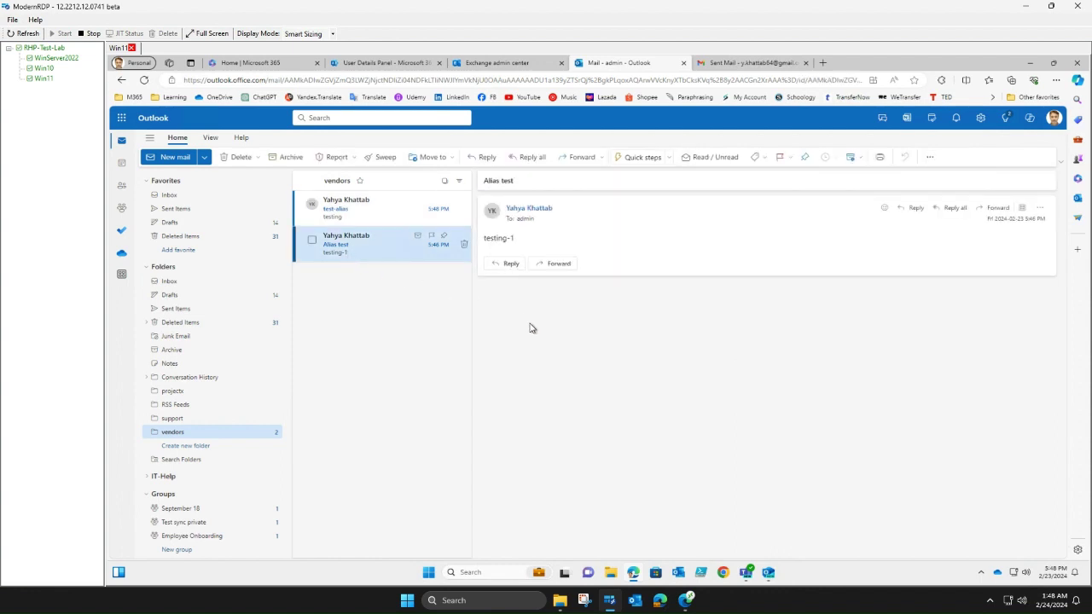
click(397, 206)
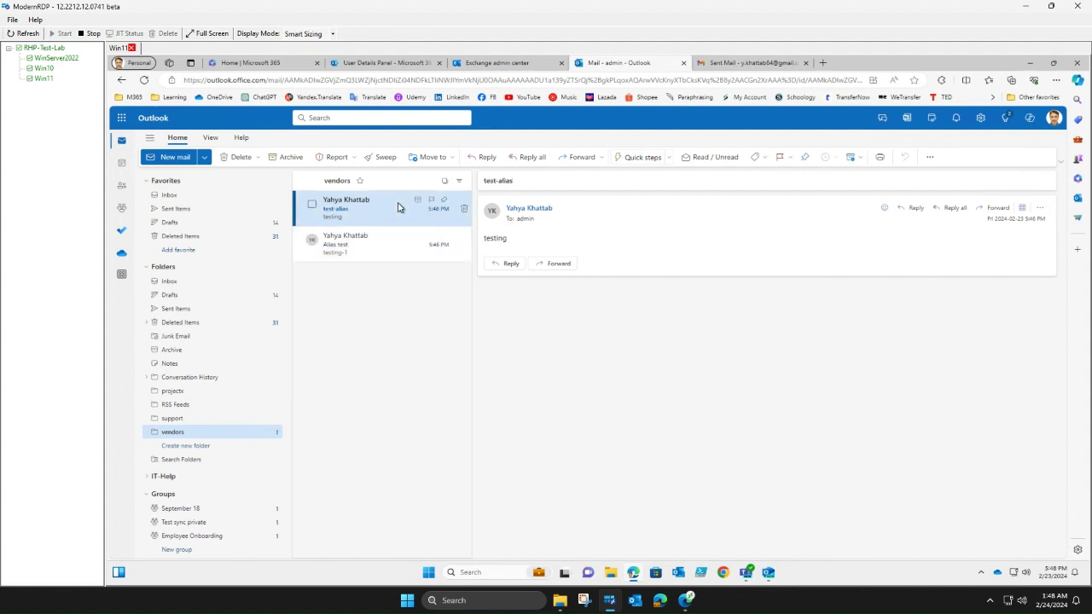
click(344, 248)
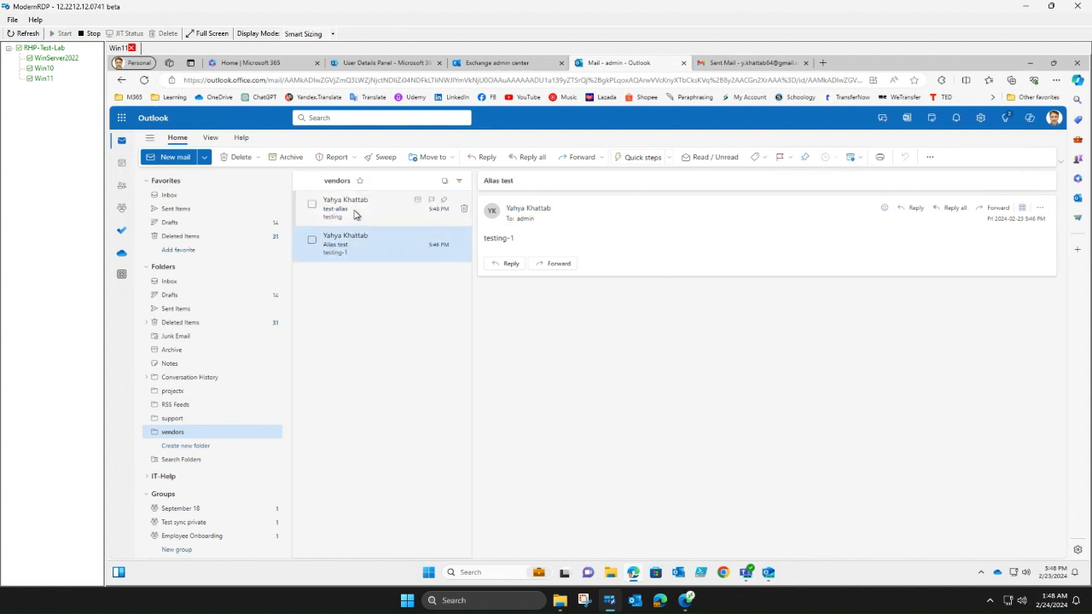
click(356, 215)
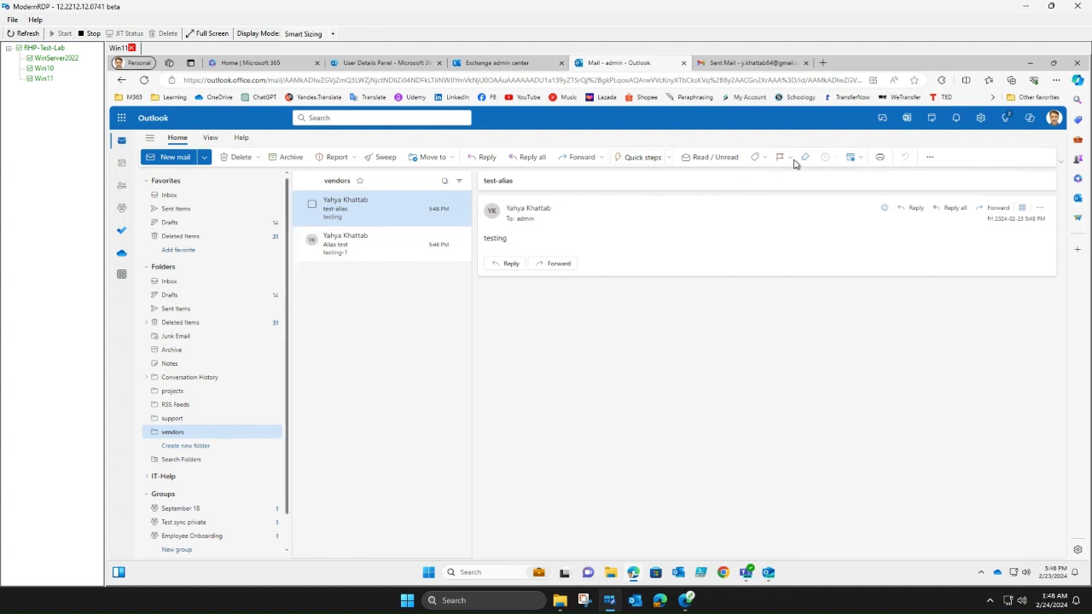
click(981, 118)
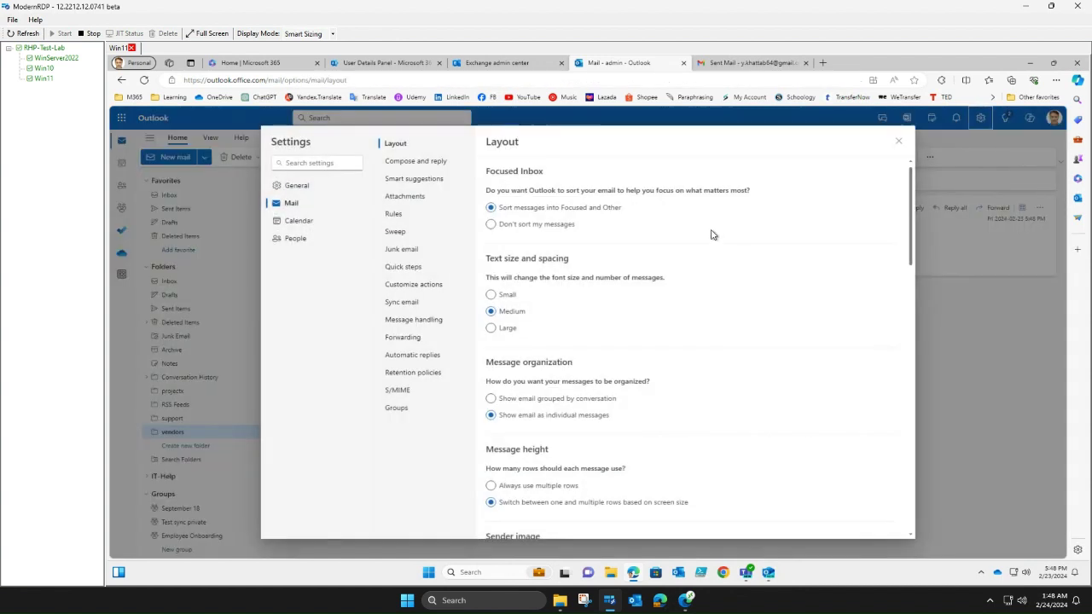
- Change the Vendors rule's To condition from admin to the vendors alias address and save
click(394, 215)
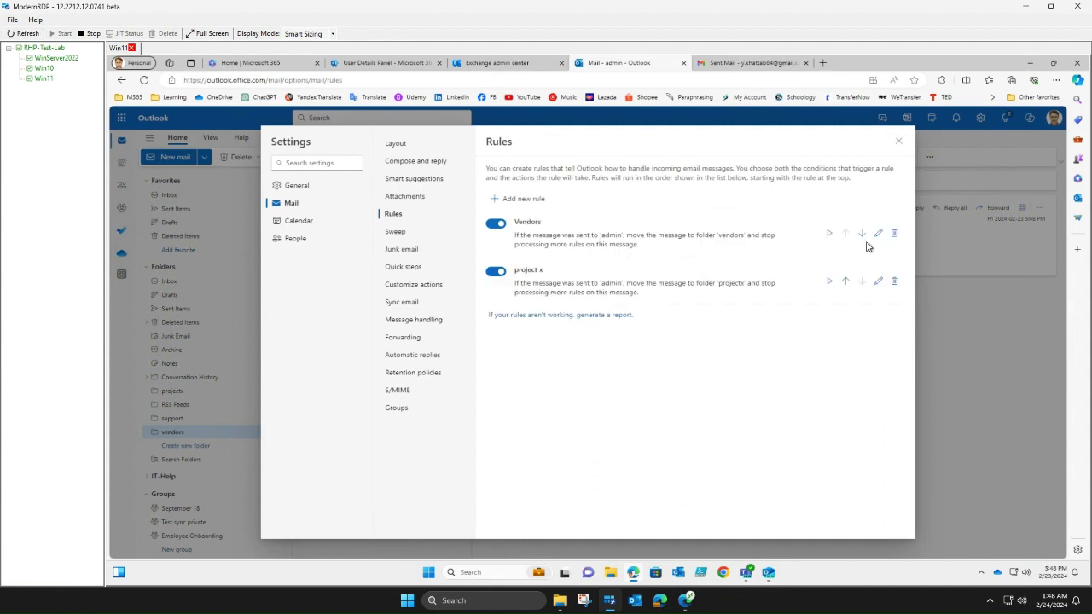
click(880, 236)
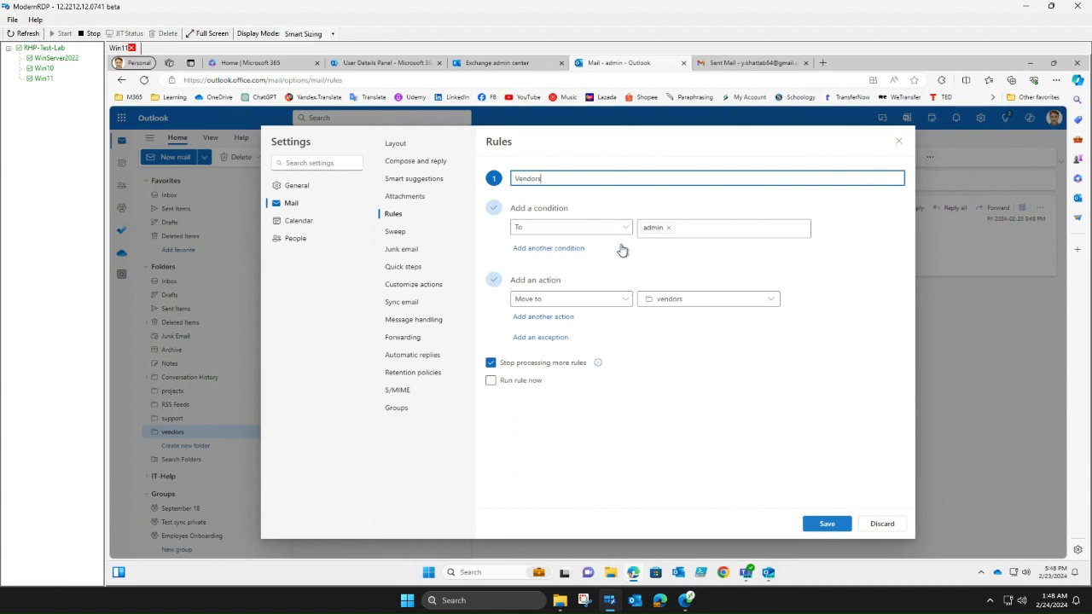
click(670, 237)
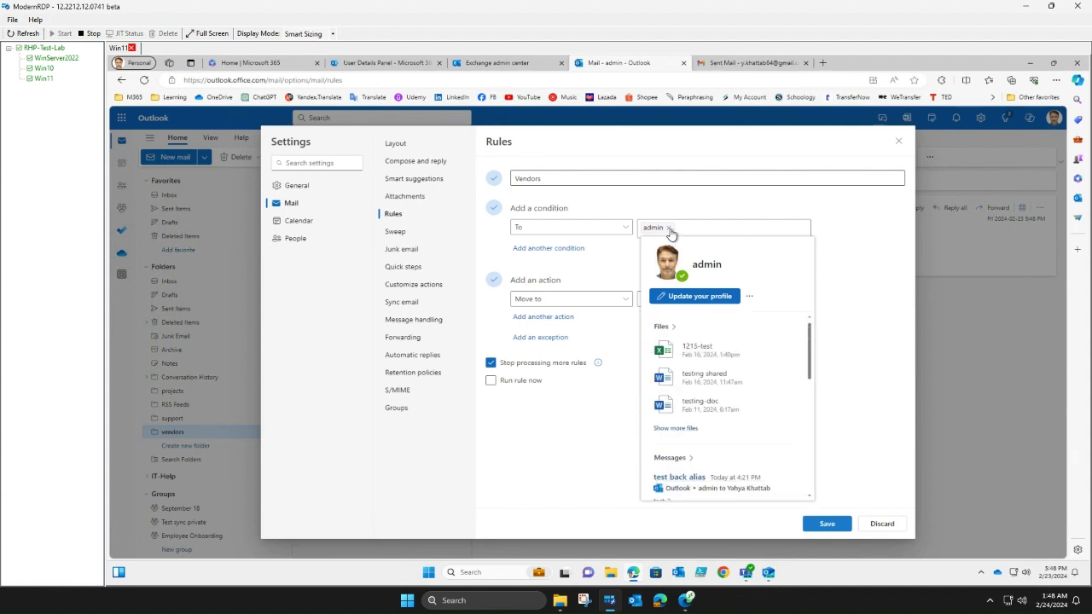
click(669, 228)
click(685, 227)
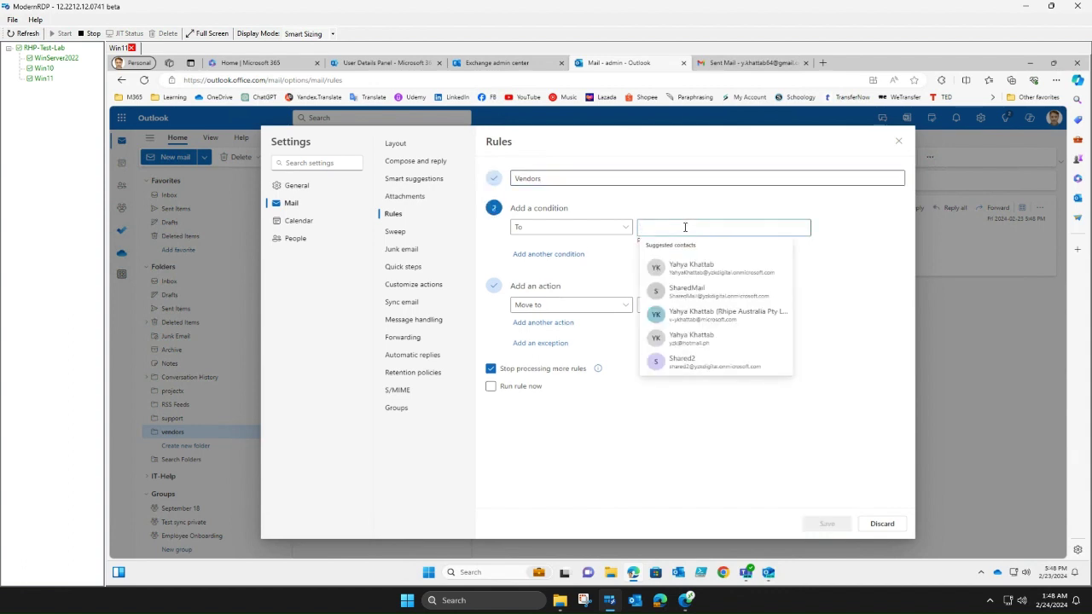
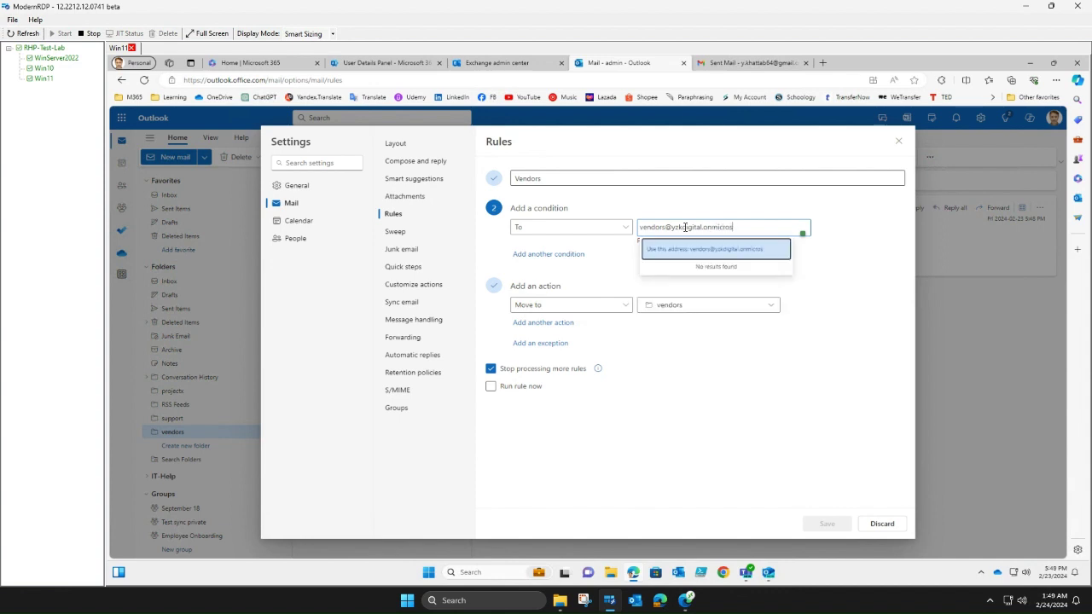
click(695, 252)
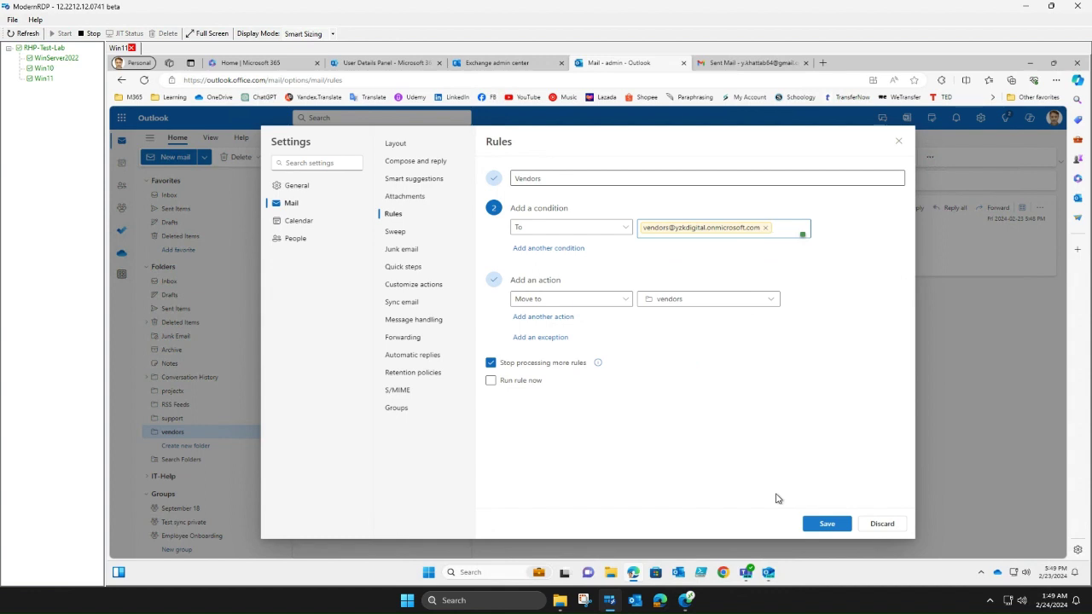
click(826, 525)
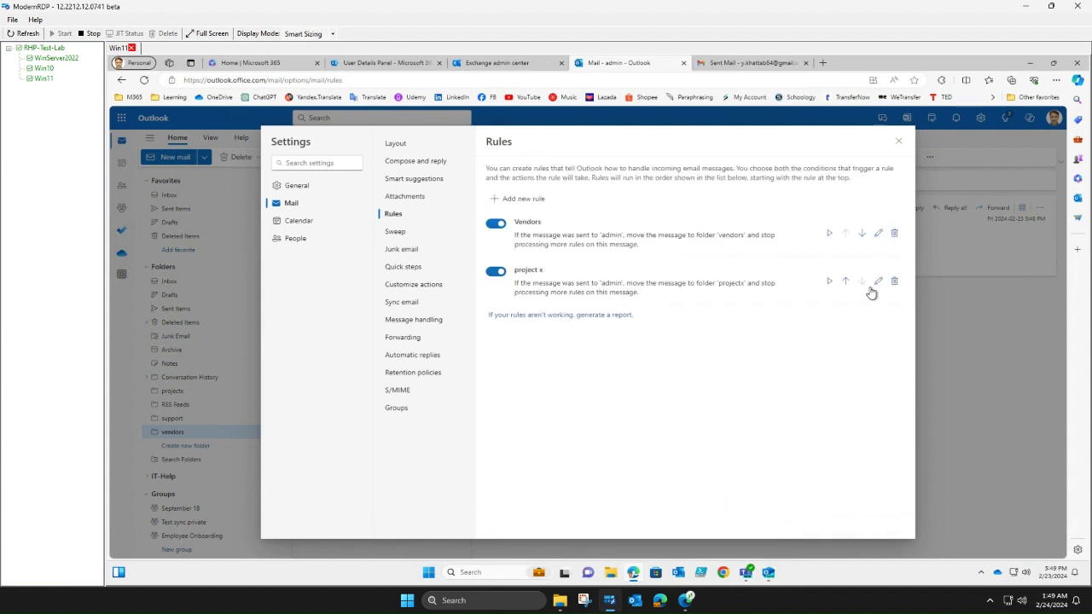
- Change the project x rule's To condition from admin to the projectx alias address and save
click(878, 281)
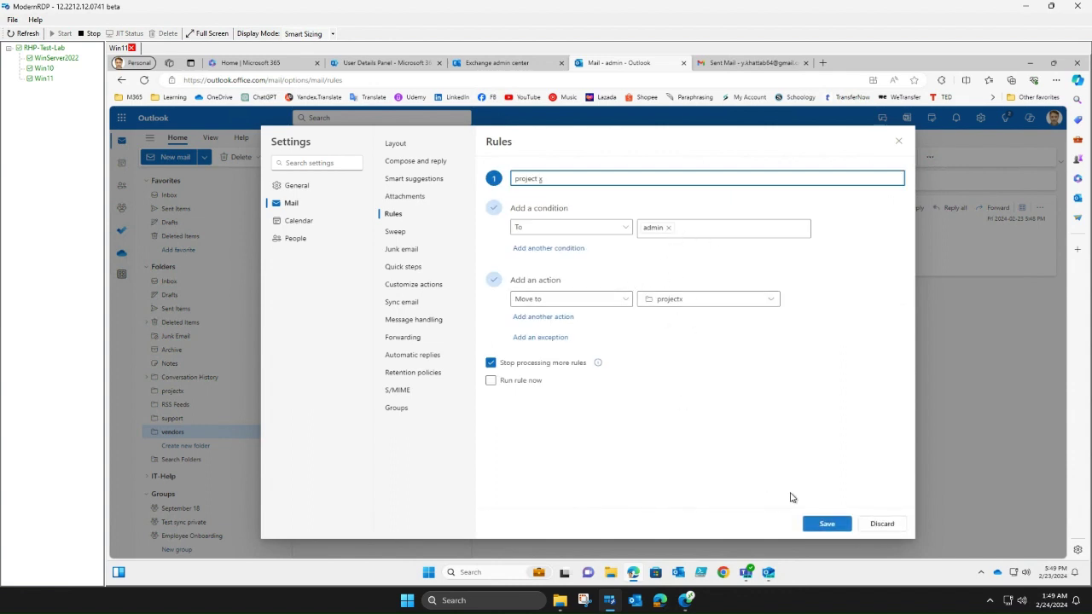
click(827, 524)
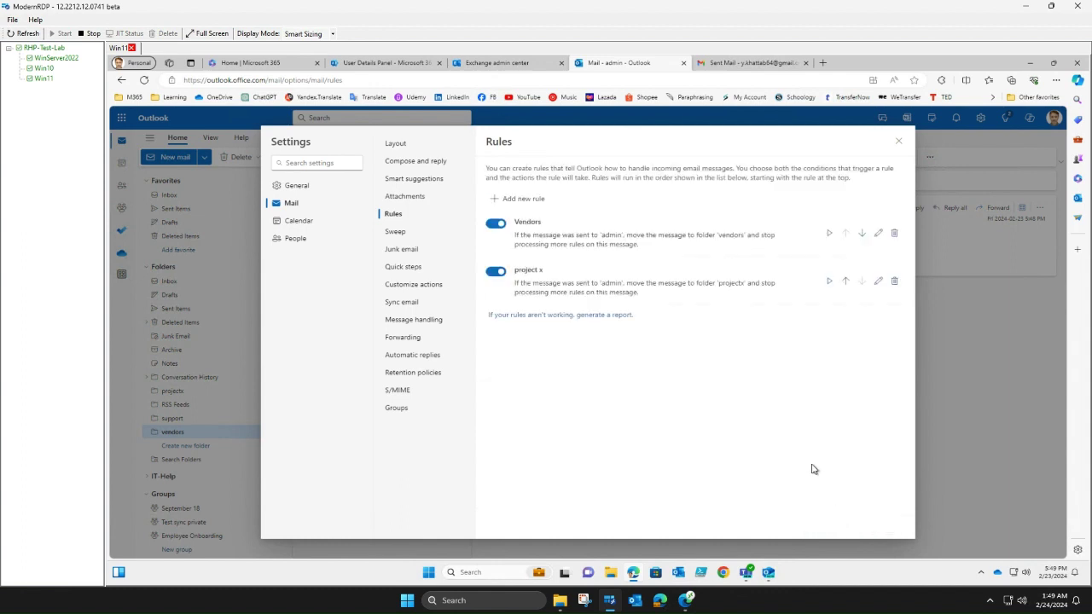
click(879, 281)
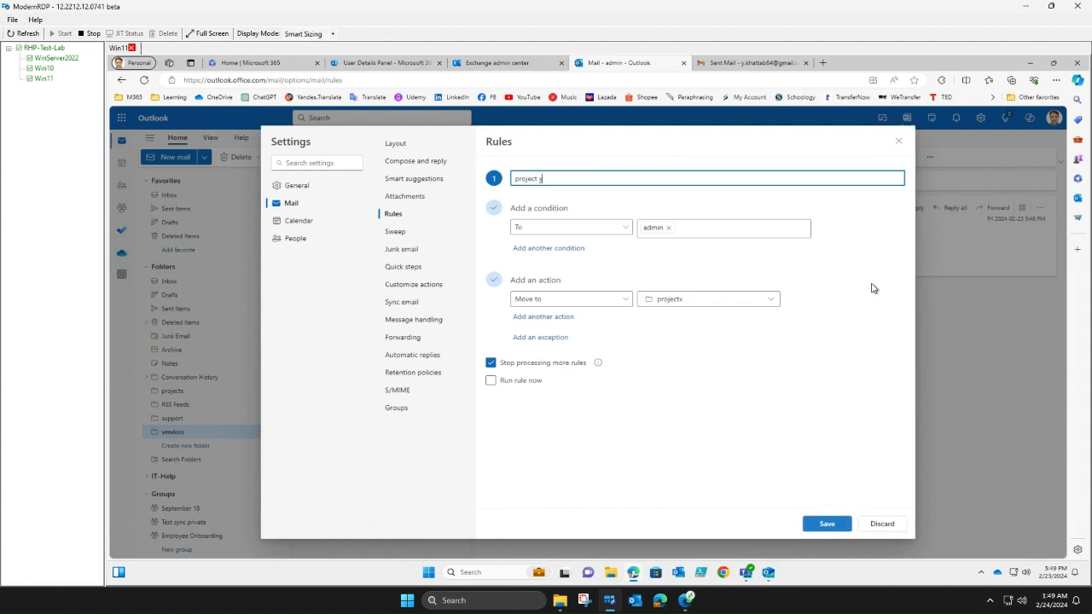
click(671, 228)
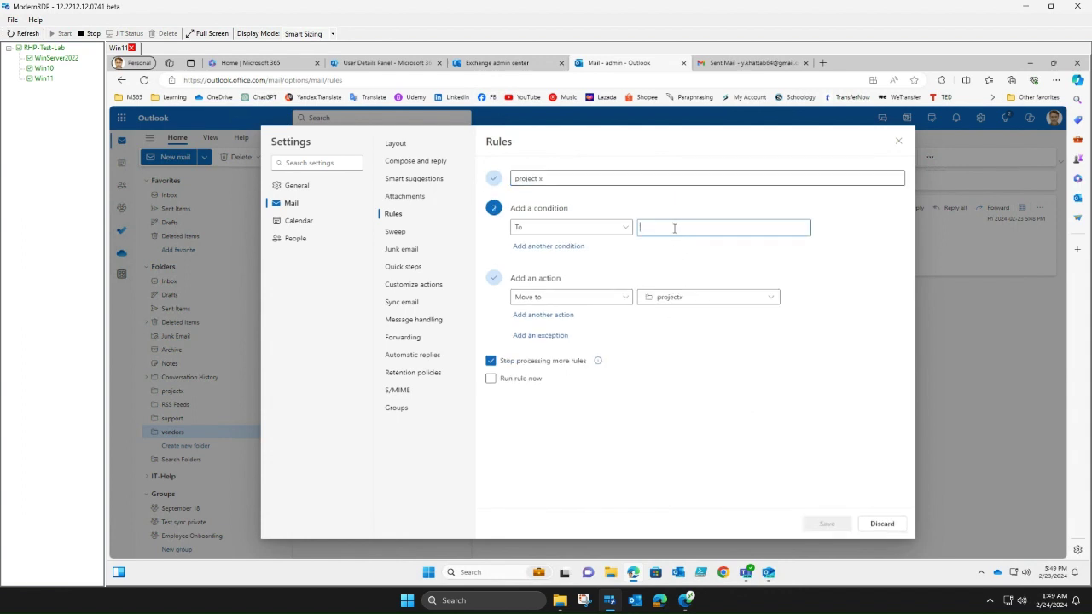
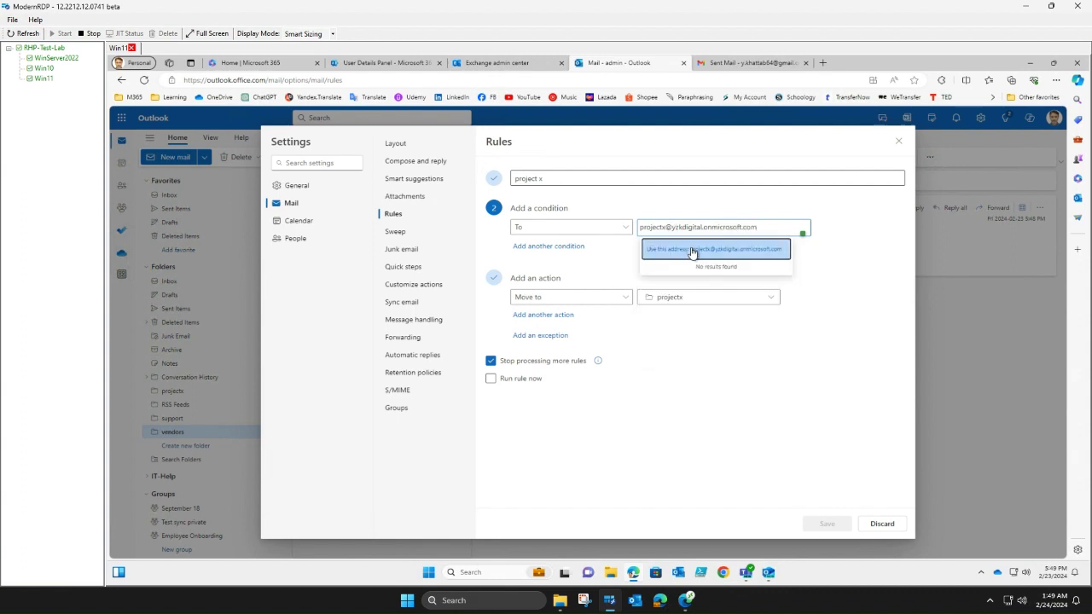
click(692, 250)
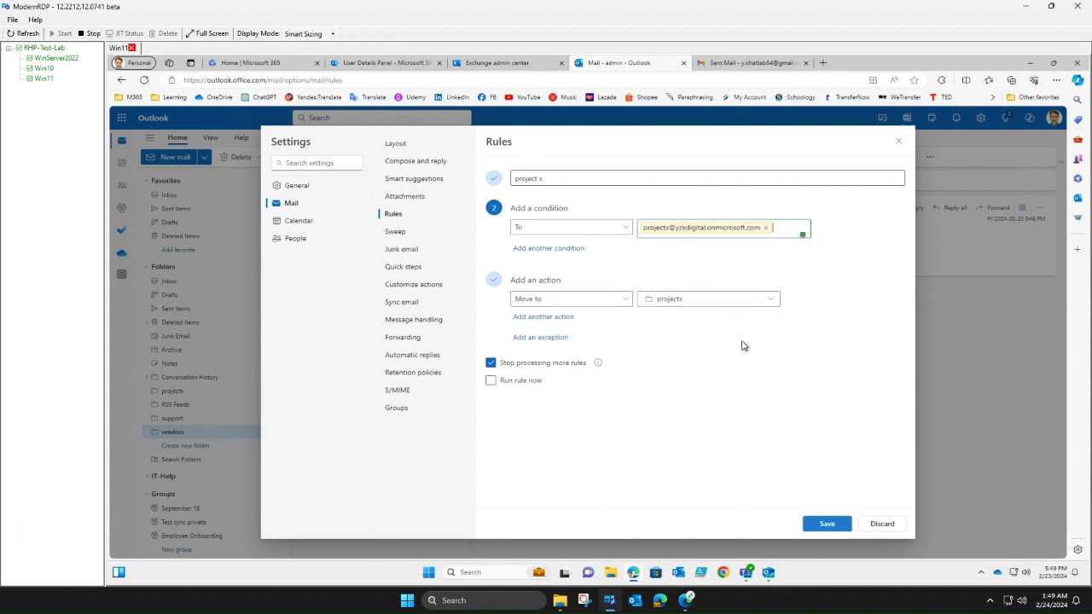
click(827, 524)
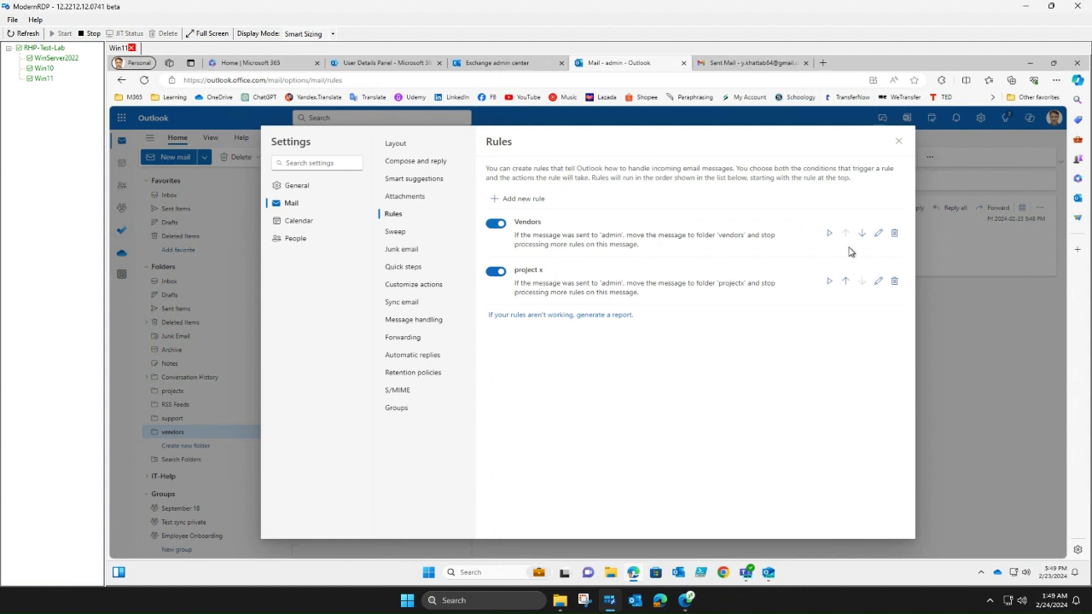
click(898, 143)
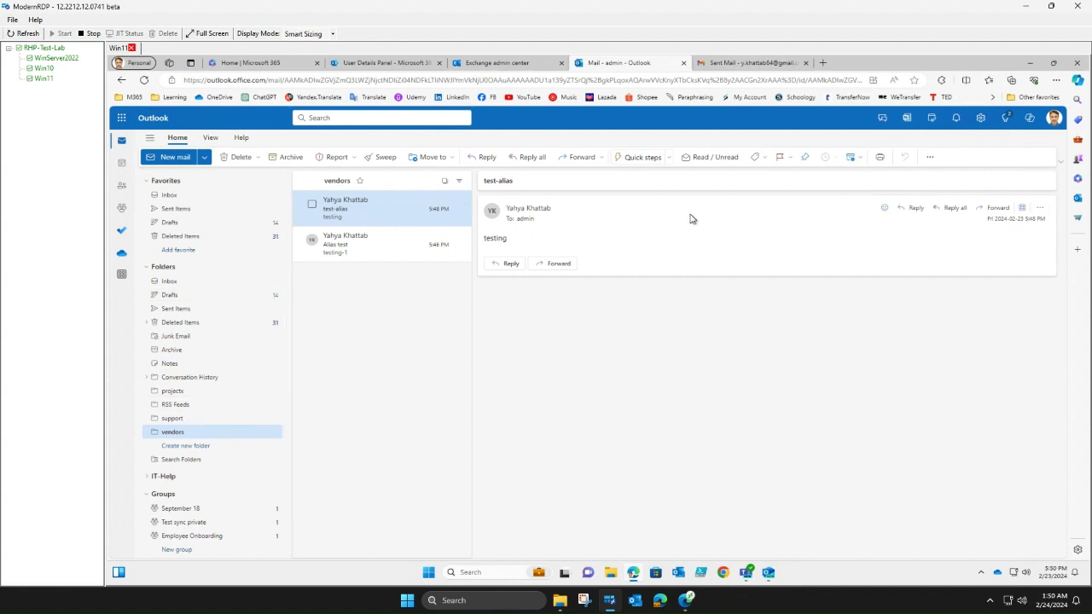
- Reply 'testing' to the test-alias message, sending from the projectx alias address
click(484, 157)
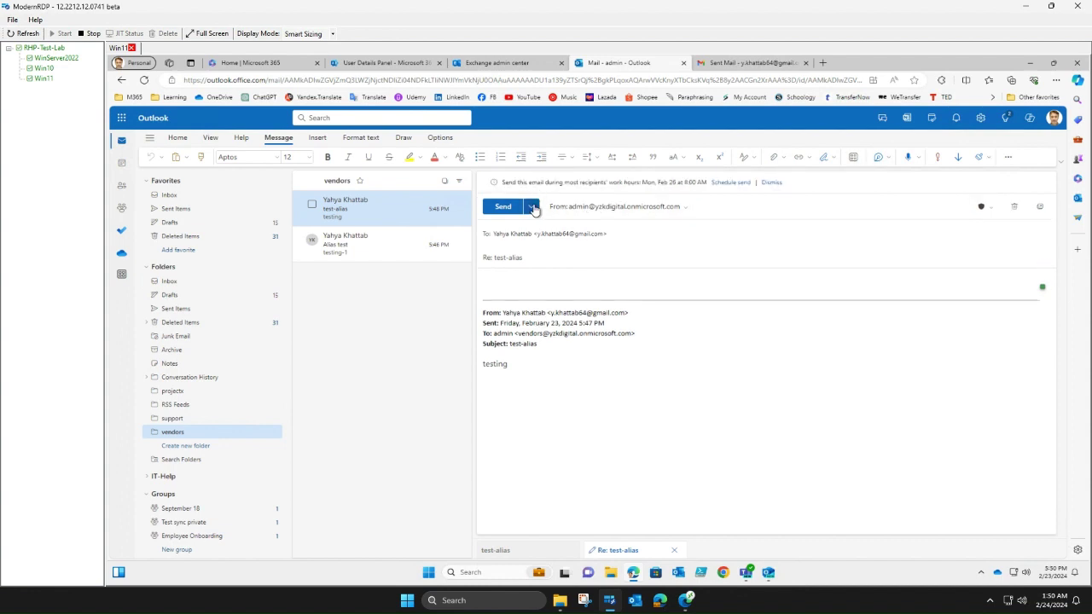
click(531, 207)
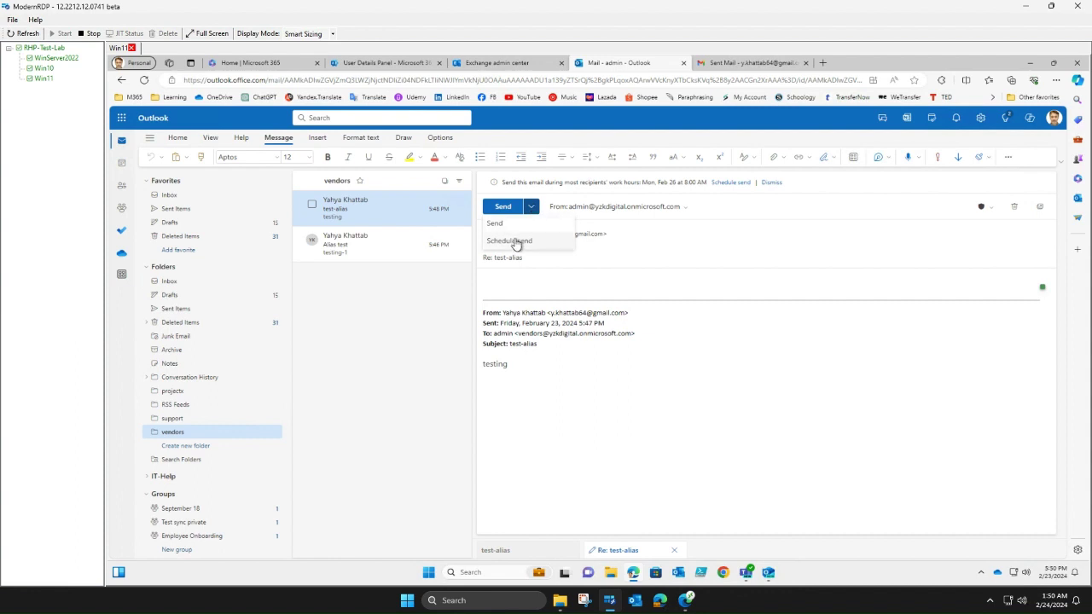
click(684, 209)
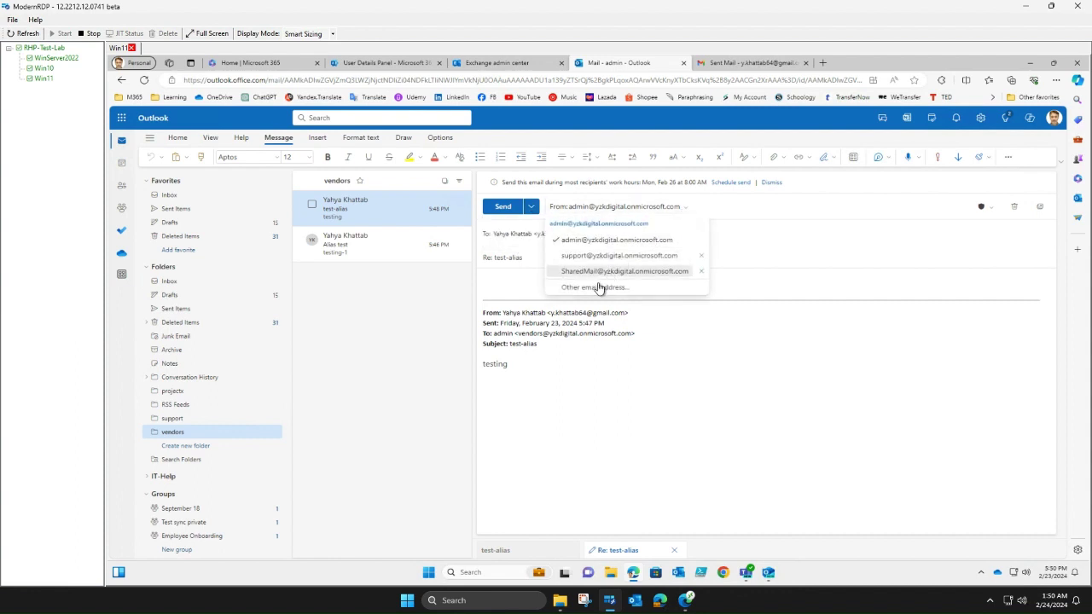
click(595, 288)
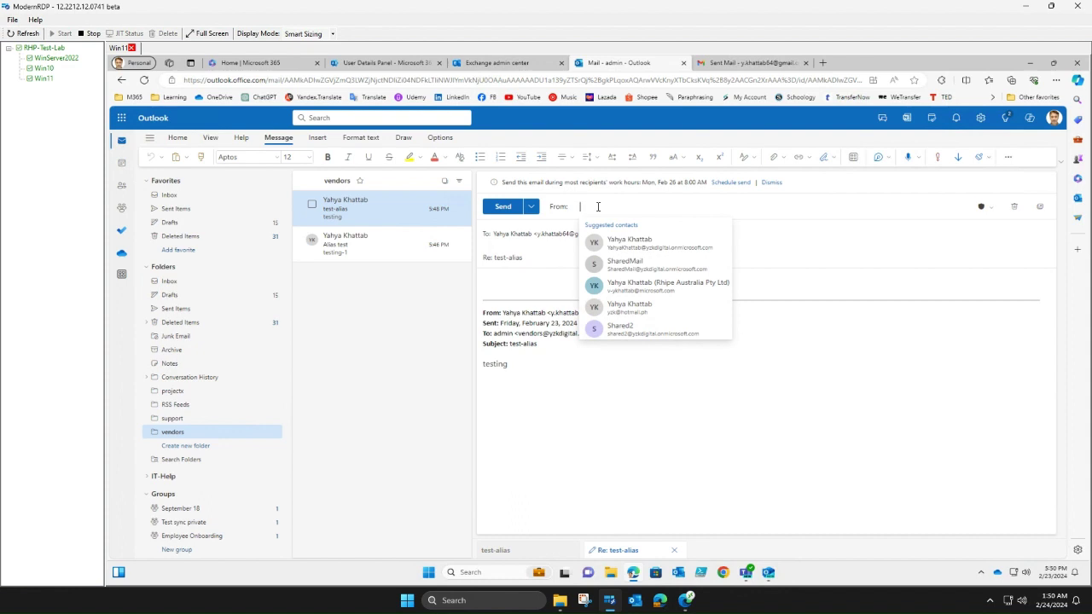
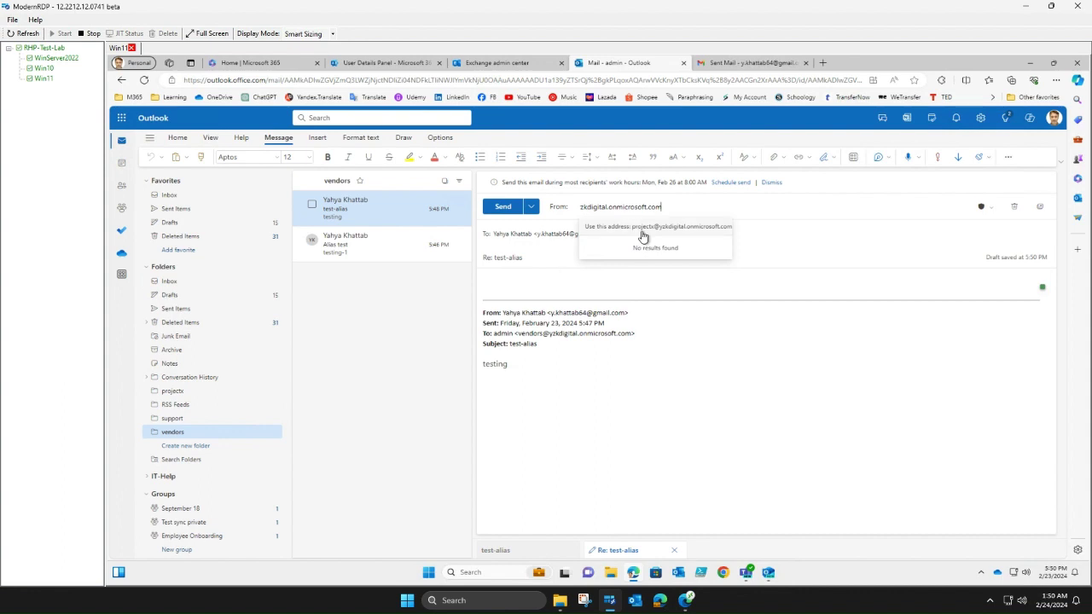
click(634, 226)
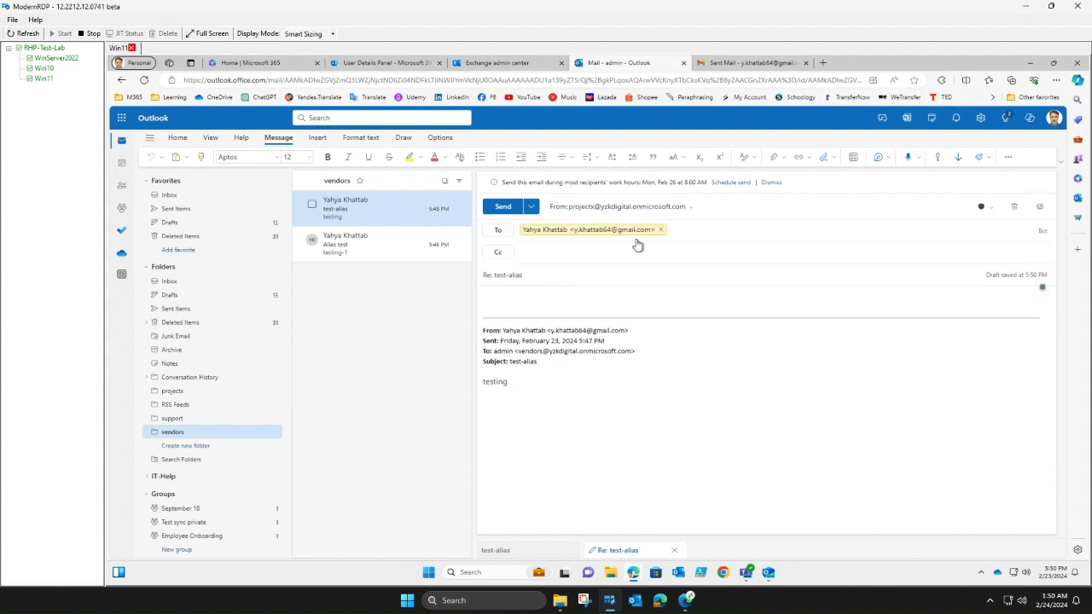
click(540, 296)
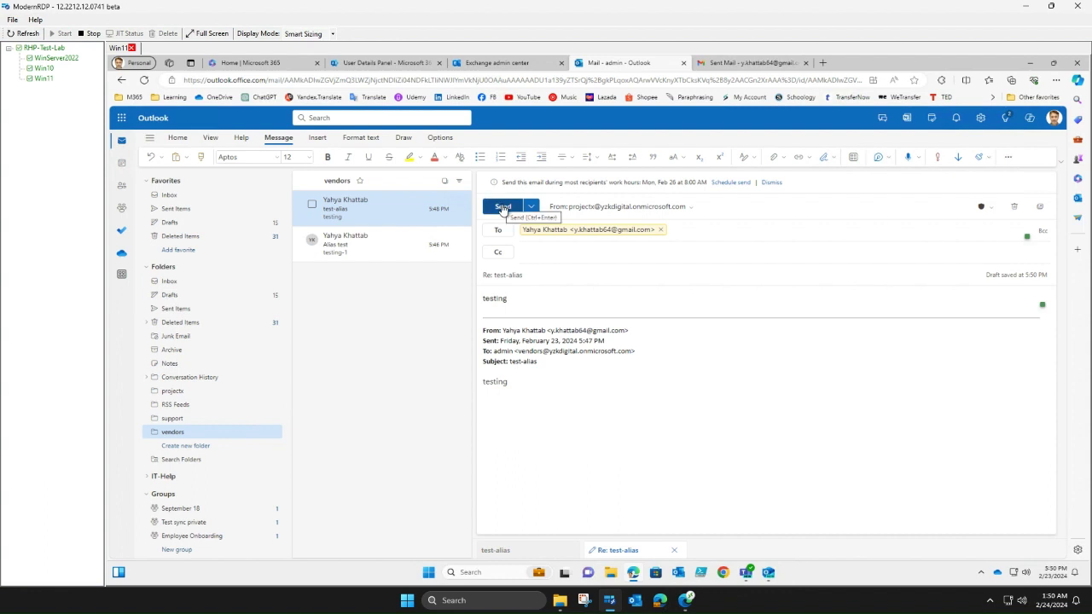
click(503, 209)
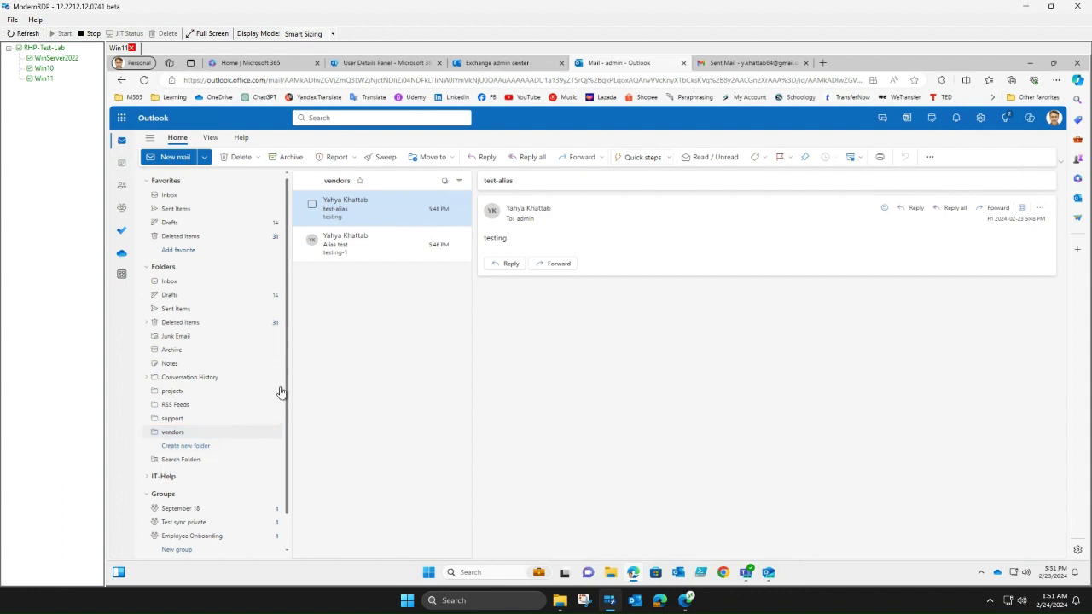
- Reply 'test reply' to the Alias test message, sending from the vendors alias address
click(373, 256)
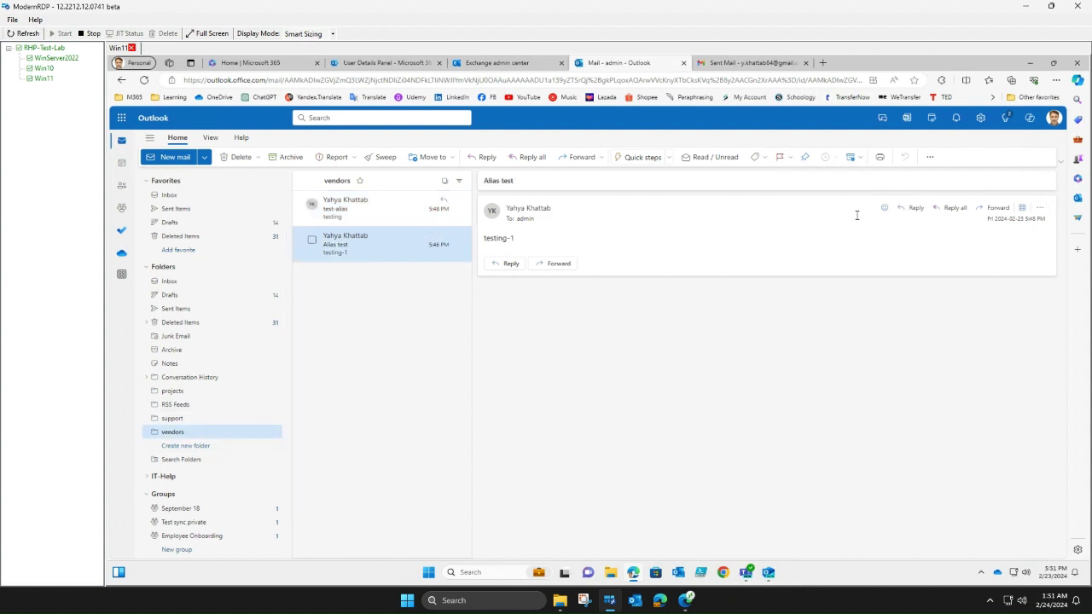
click(911, 208)
click(688, 187)
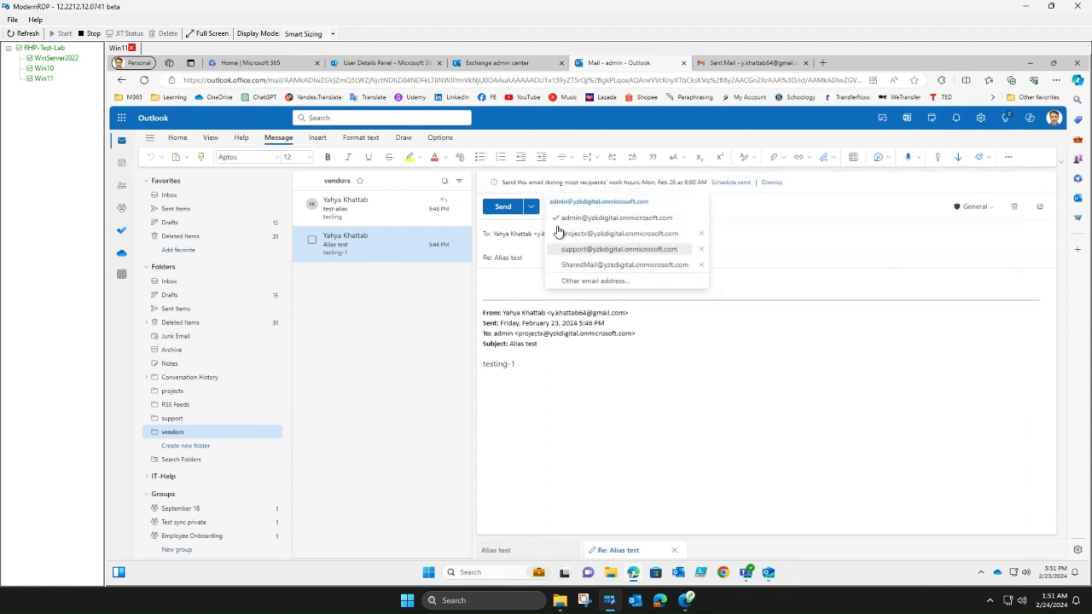
click(584, 280)
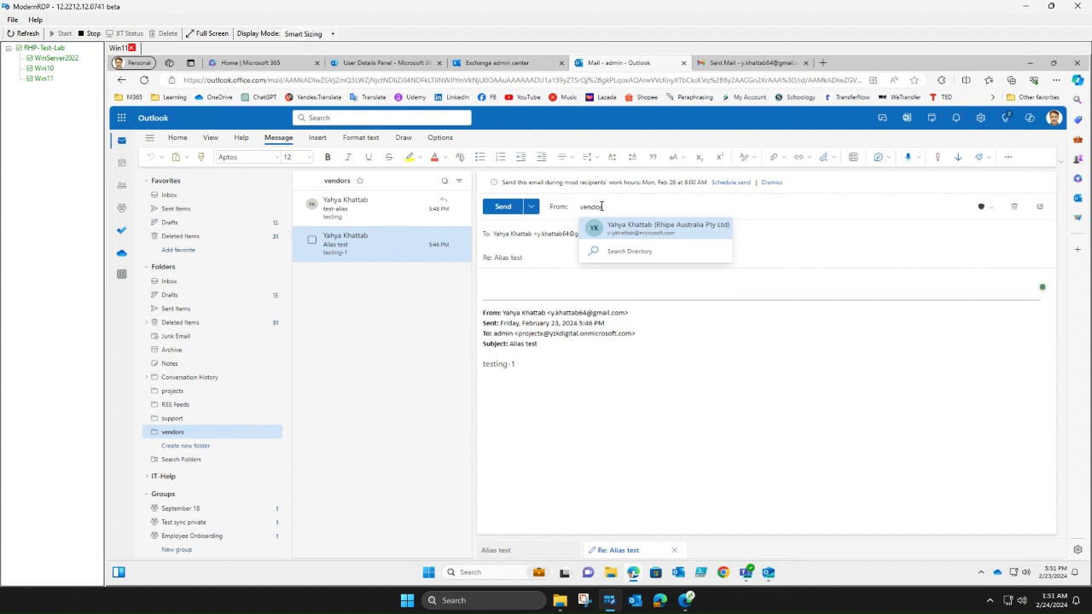
text(@yzk)
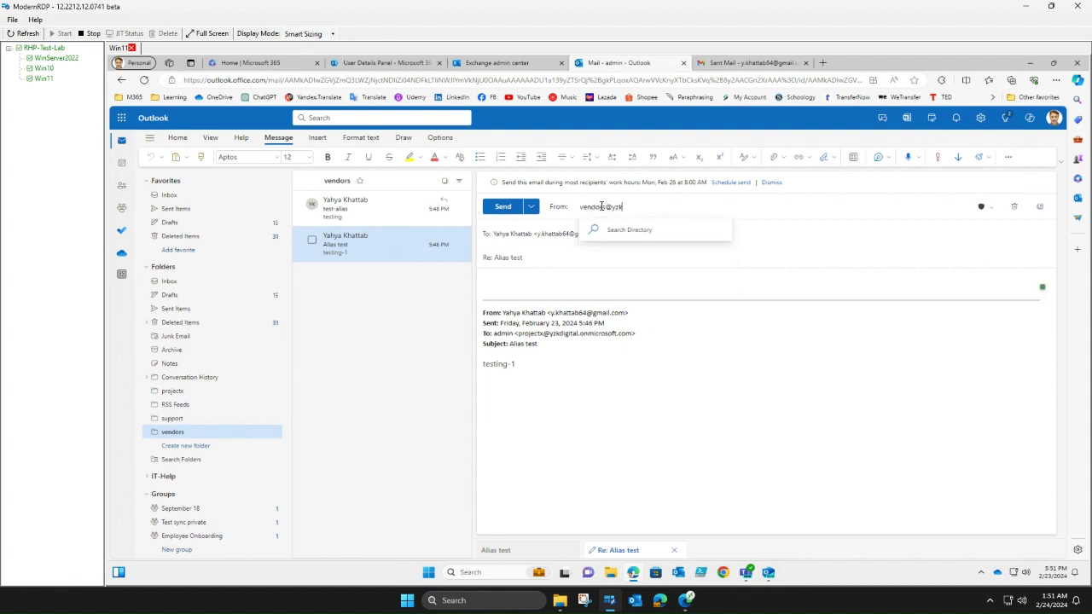
text(digital.onmicro)
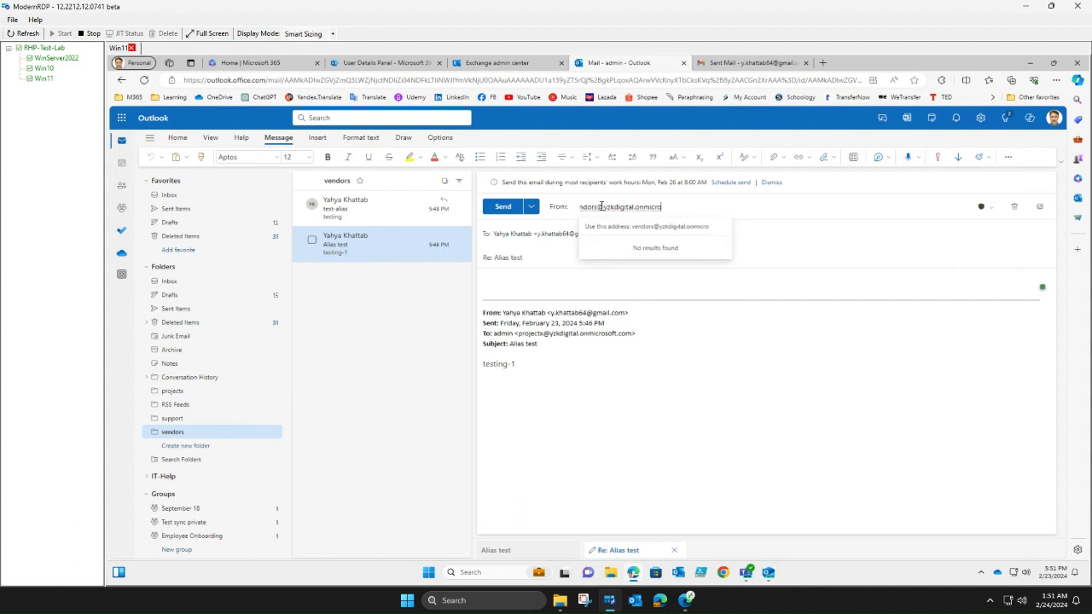
text(soft.com)
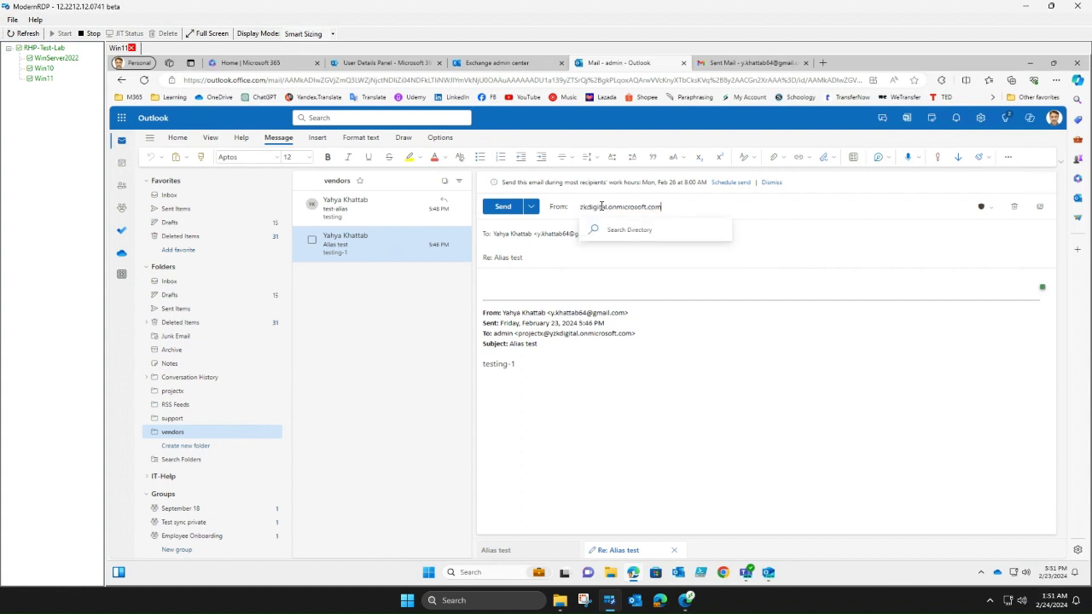
click(657, 237)
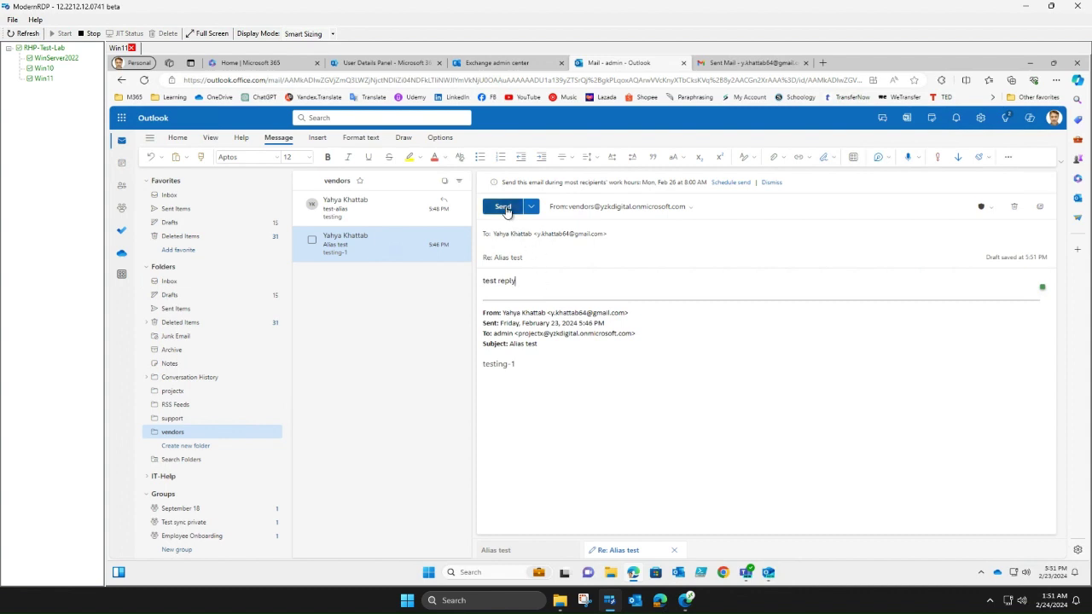
click(507, 213)
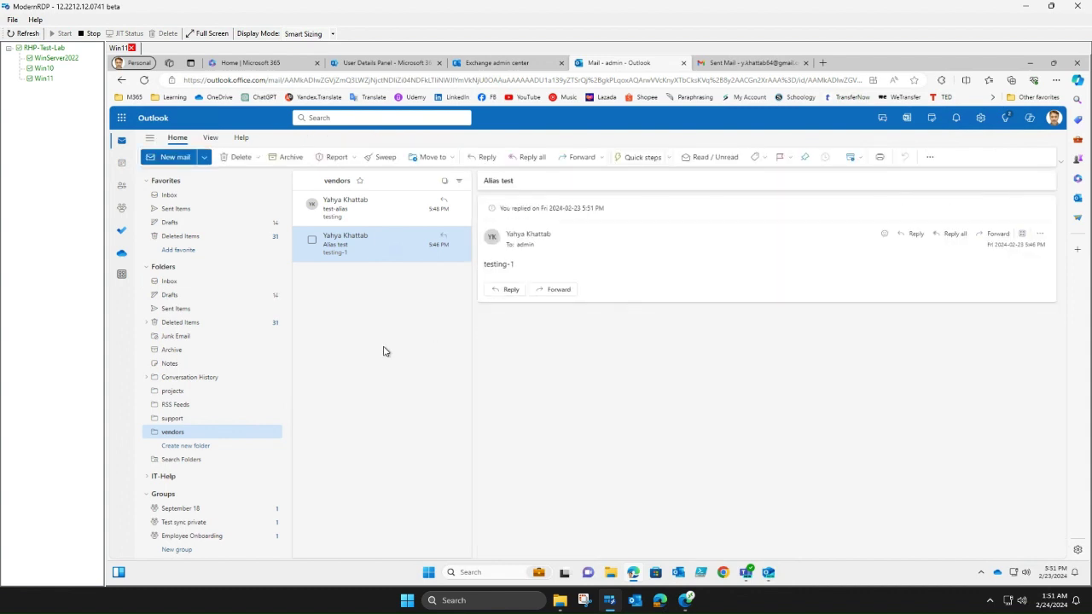
- Review Inbox, Sent Items, vendors and projectx folders to confirm both replies went out
click(175, 286)
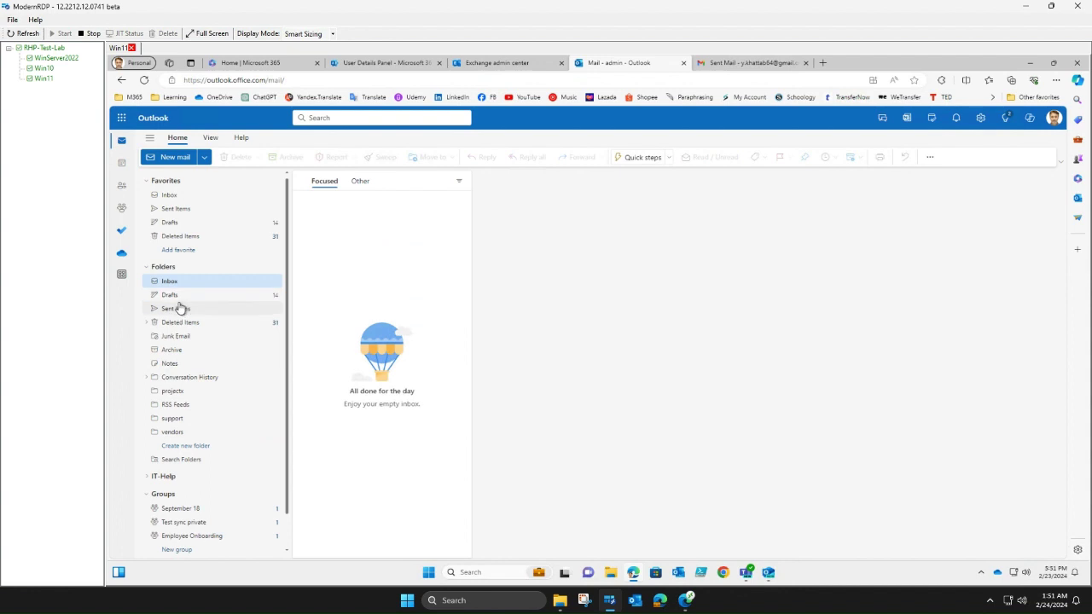
click(181, 308)
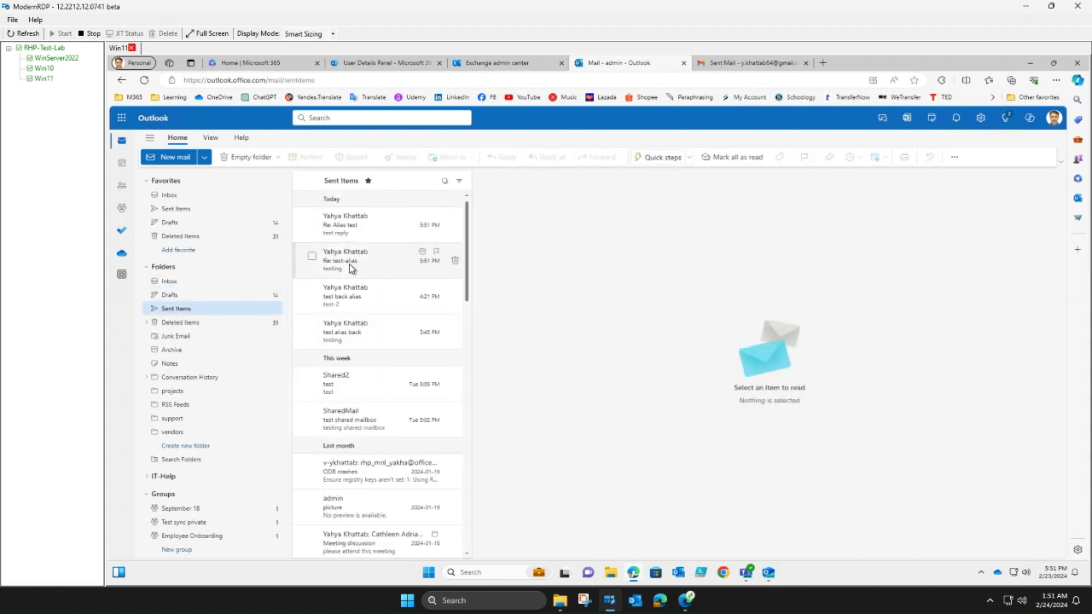
click(169, 282)
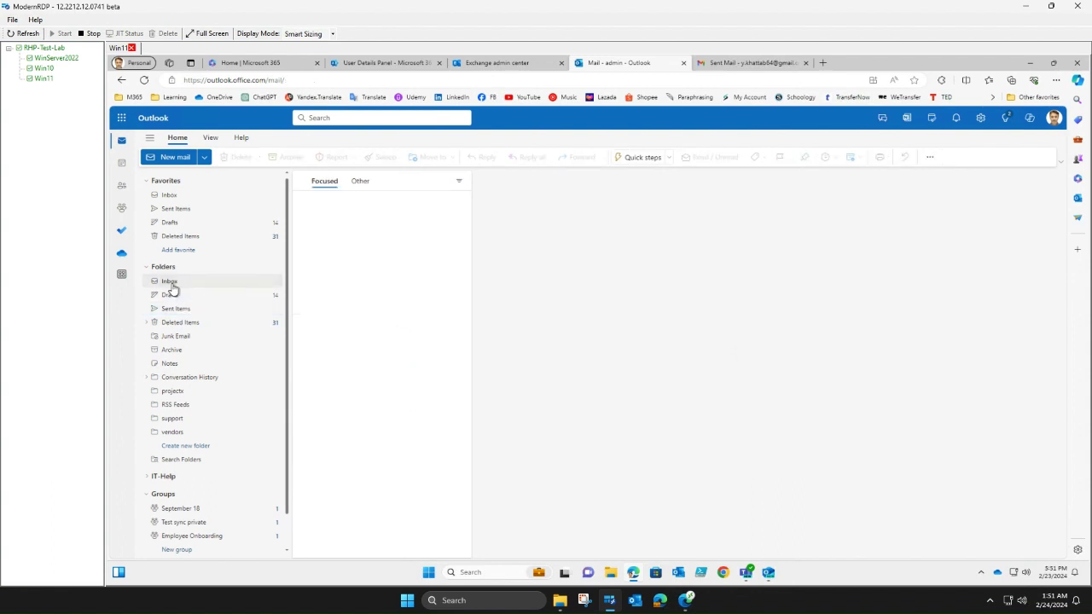
click(173, 432)
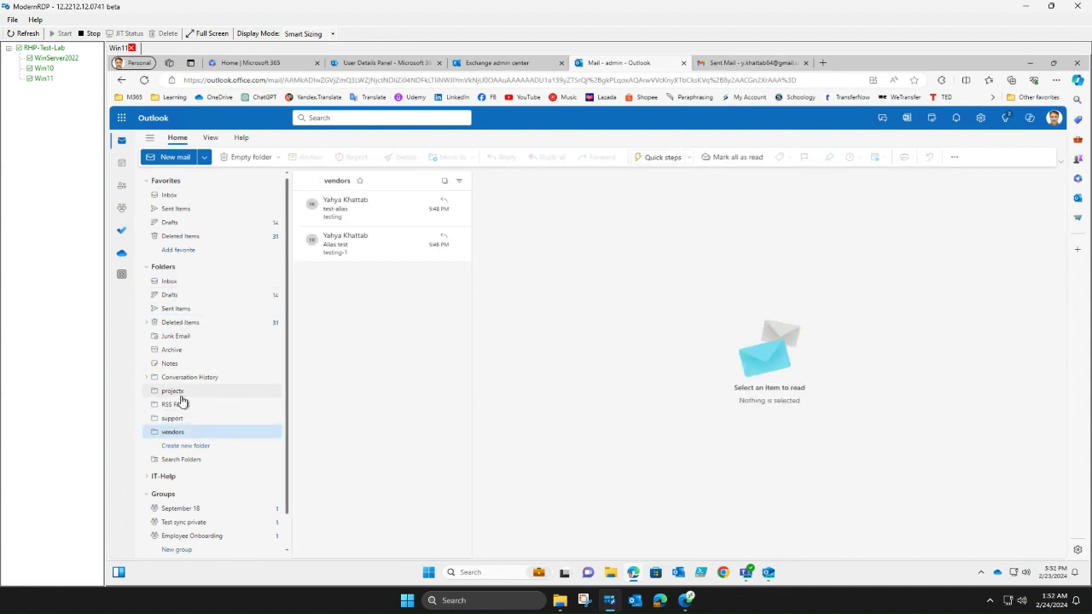
click(179, 392)
click(189, 432)
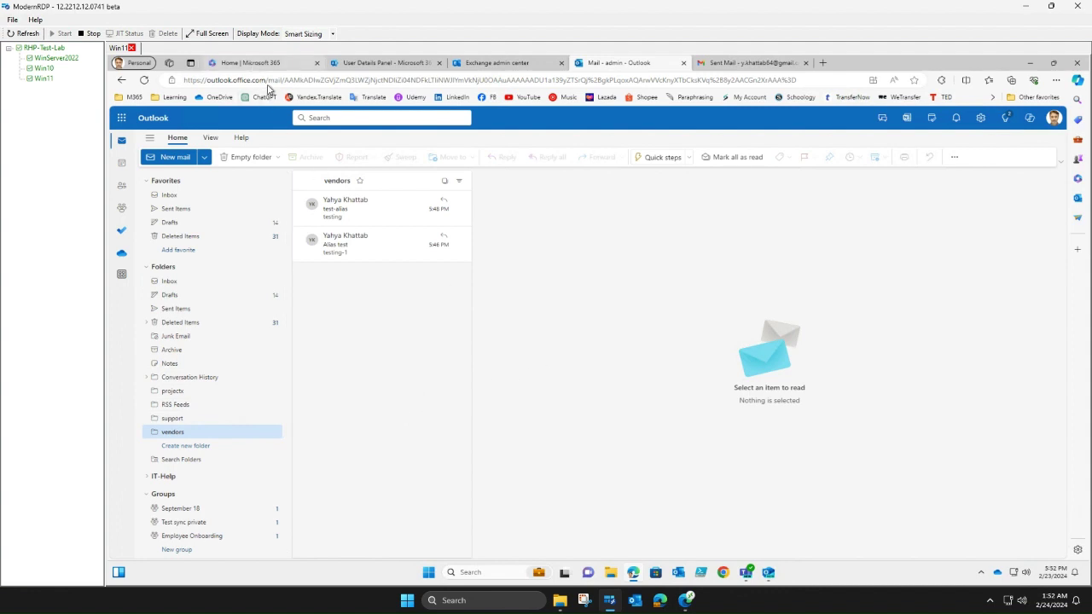
click(250, 62)
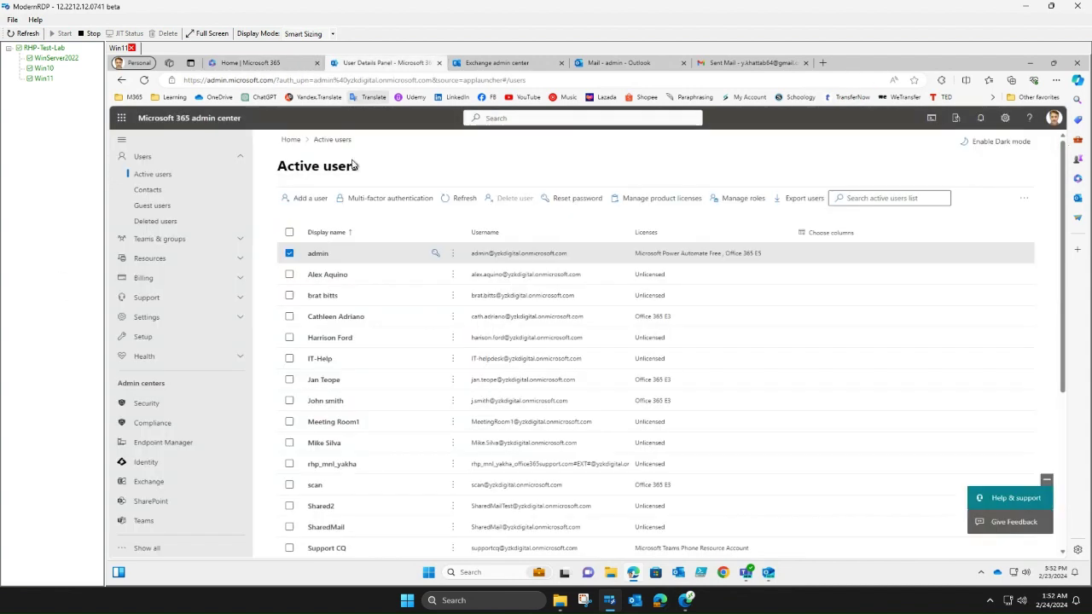
- Verify in the admin center that the admin user lists the vendors and projectx aliases
click(381, 64)
click(317, 254)
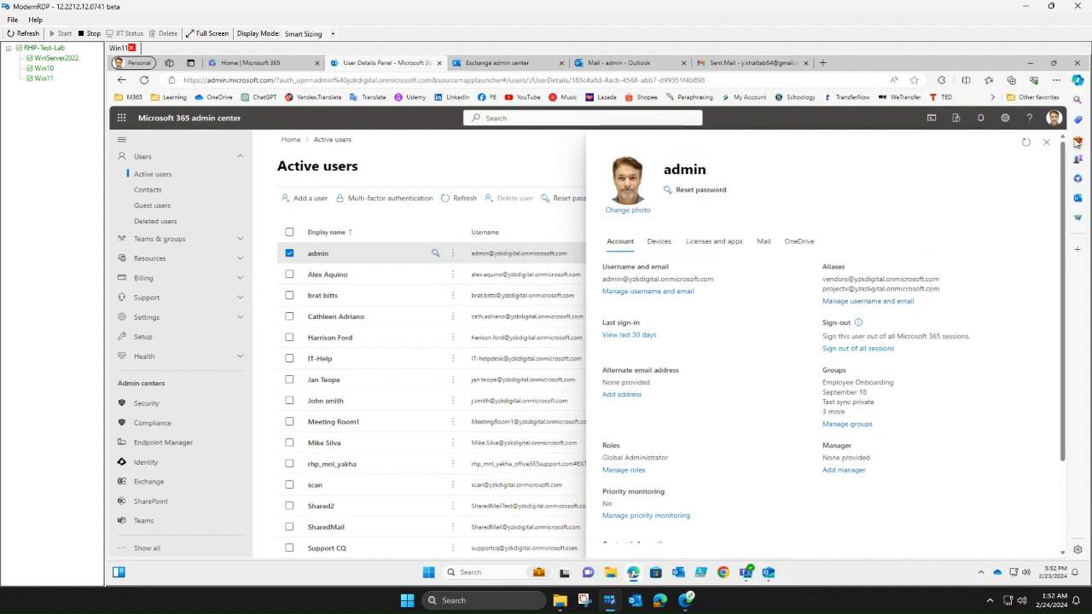
click(1046, 142)
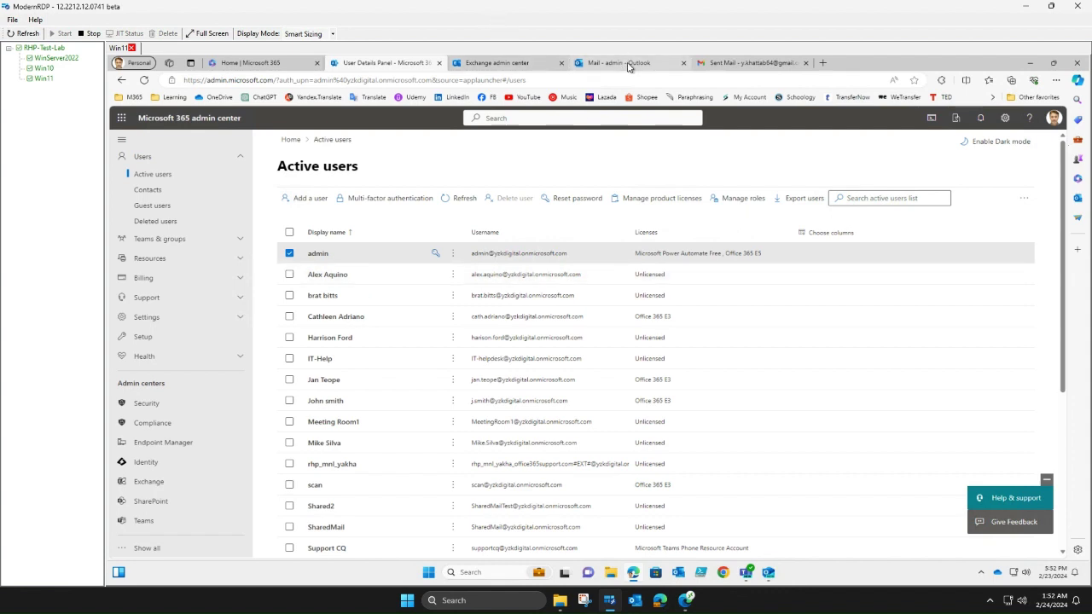
click(734, 64)
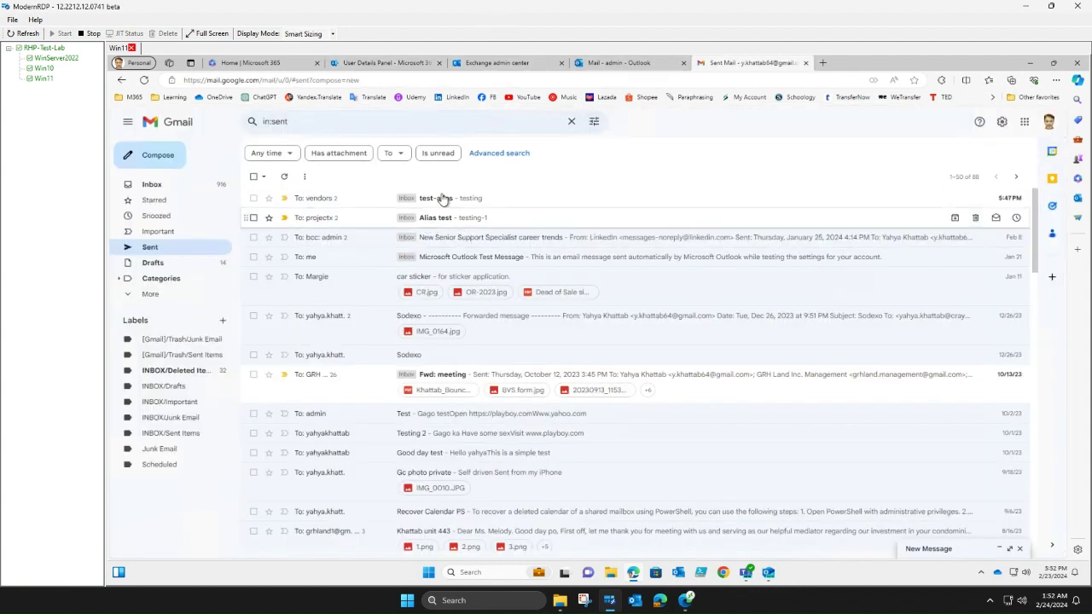
- Answer the admin's reply in Gmail's Alias test thread with 'nice to meet you'
click(444, 220)
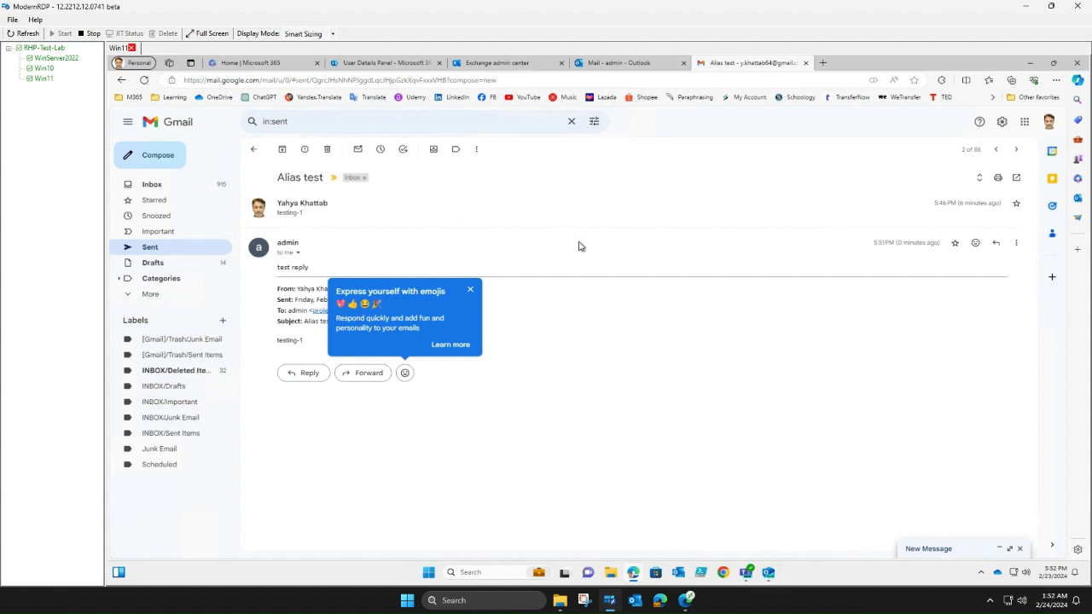
click(455, 314)
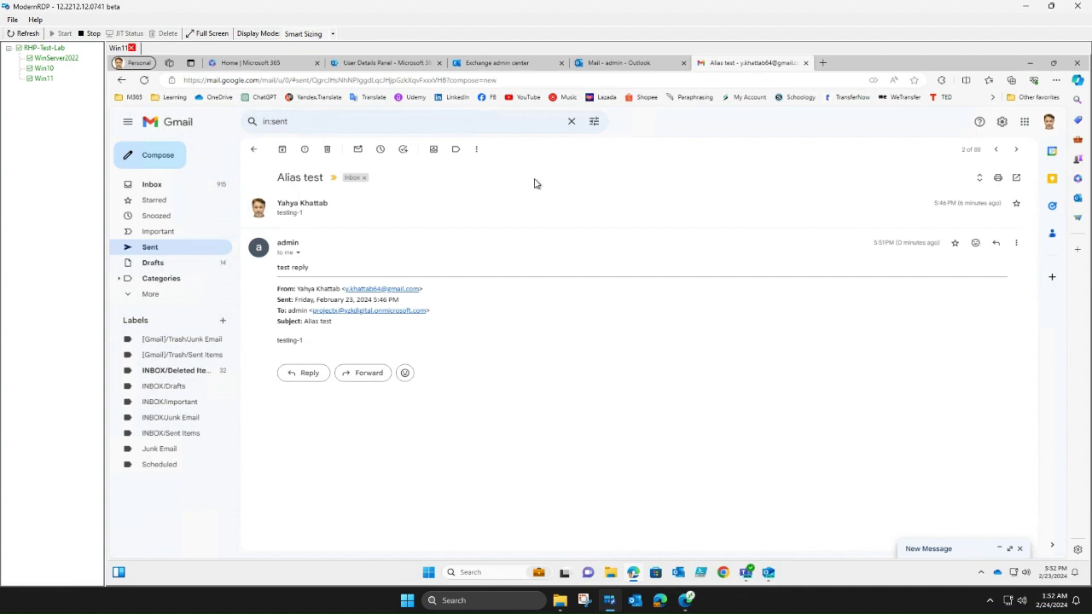
click(309, 373)
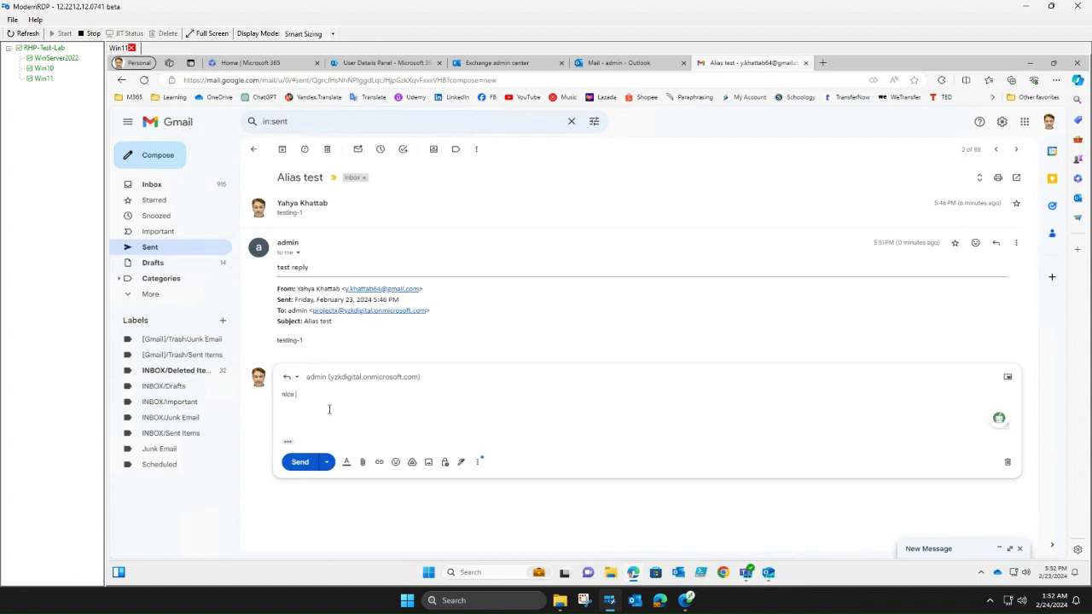
text(nice to meet)
text(you)
click(307, 467)
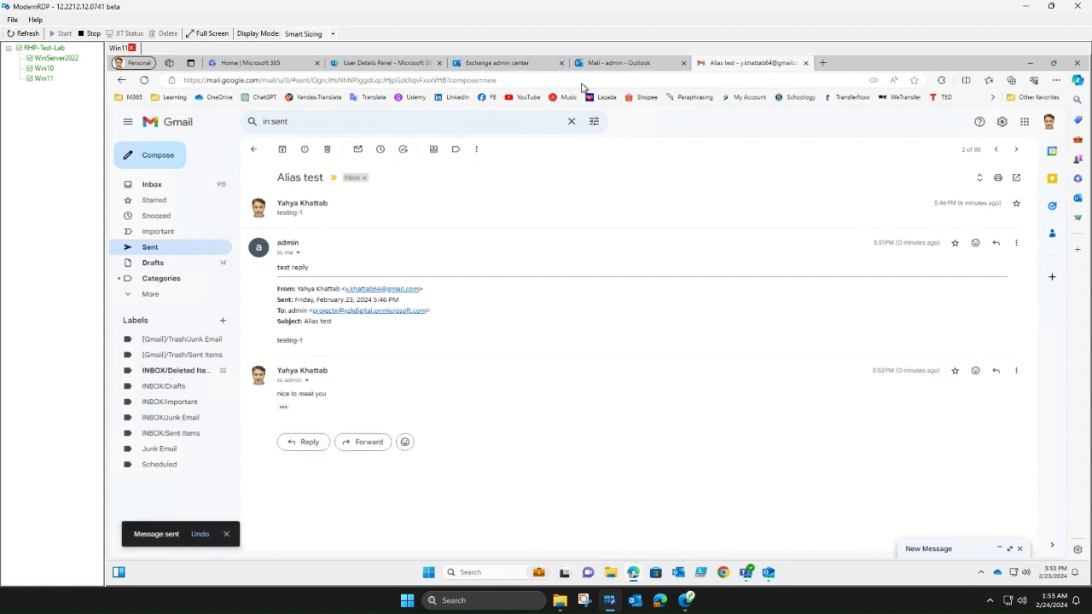
click(613, 63)
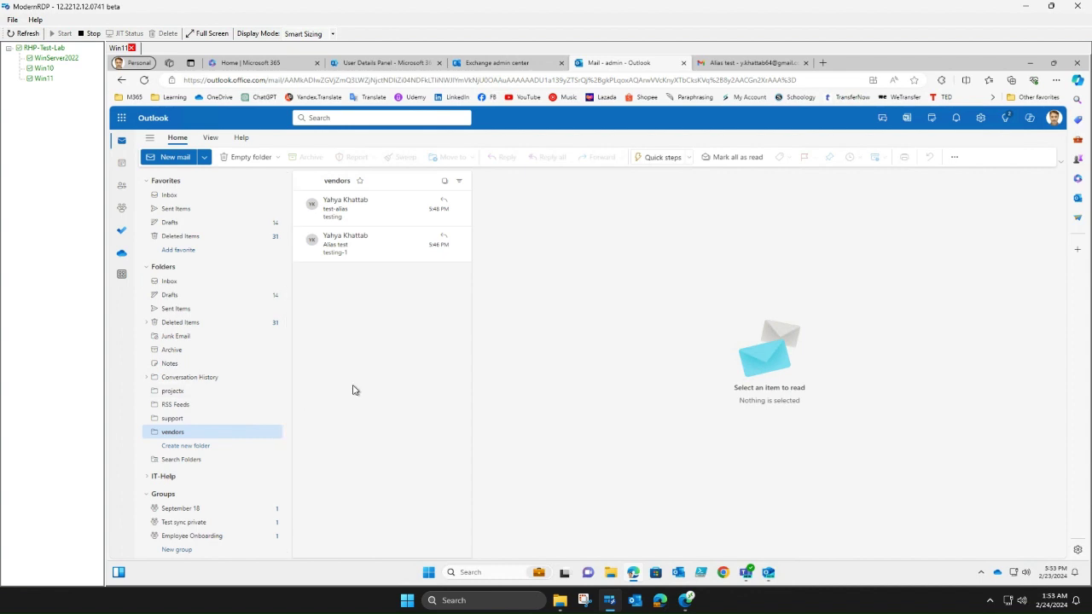
- Reload the browser page so Outlook reloads the vendors folder's message list
click(143, 82)
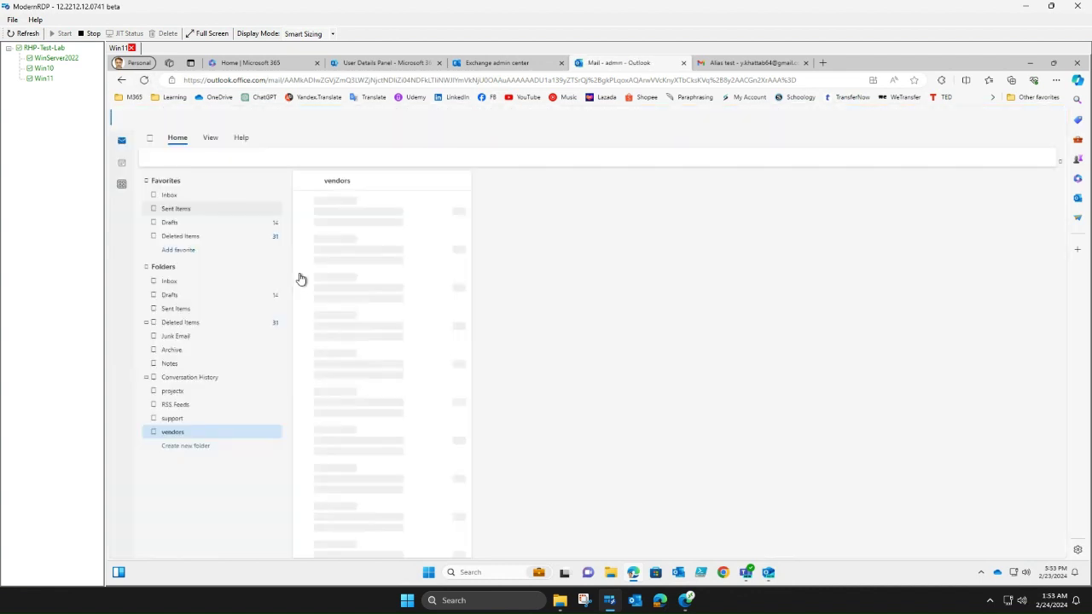